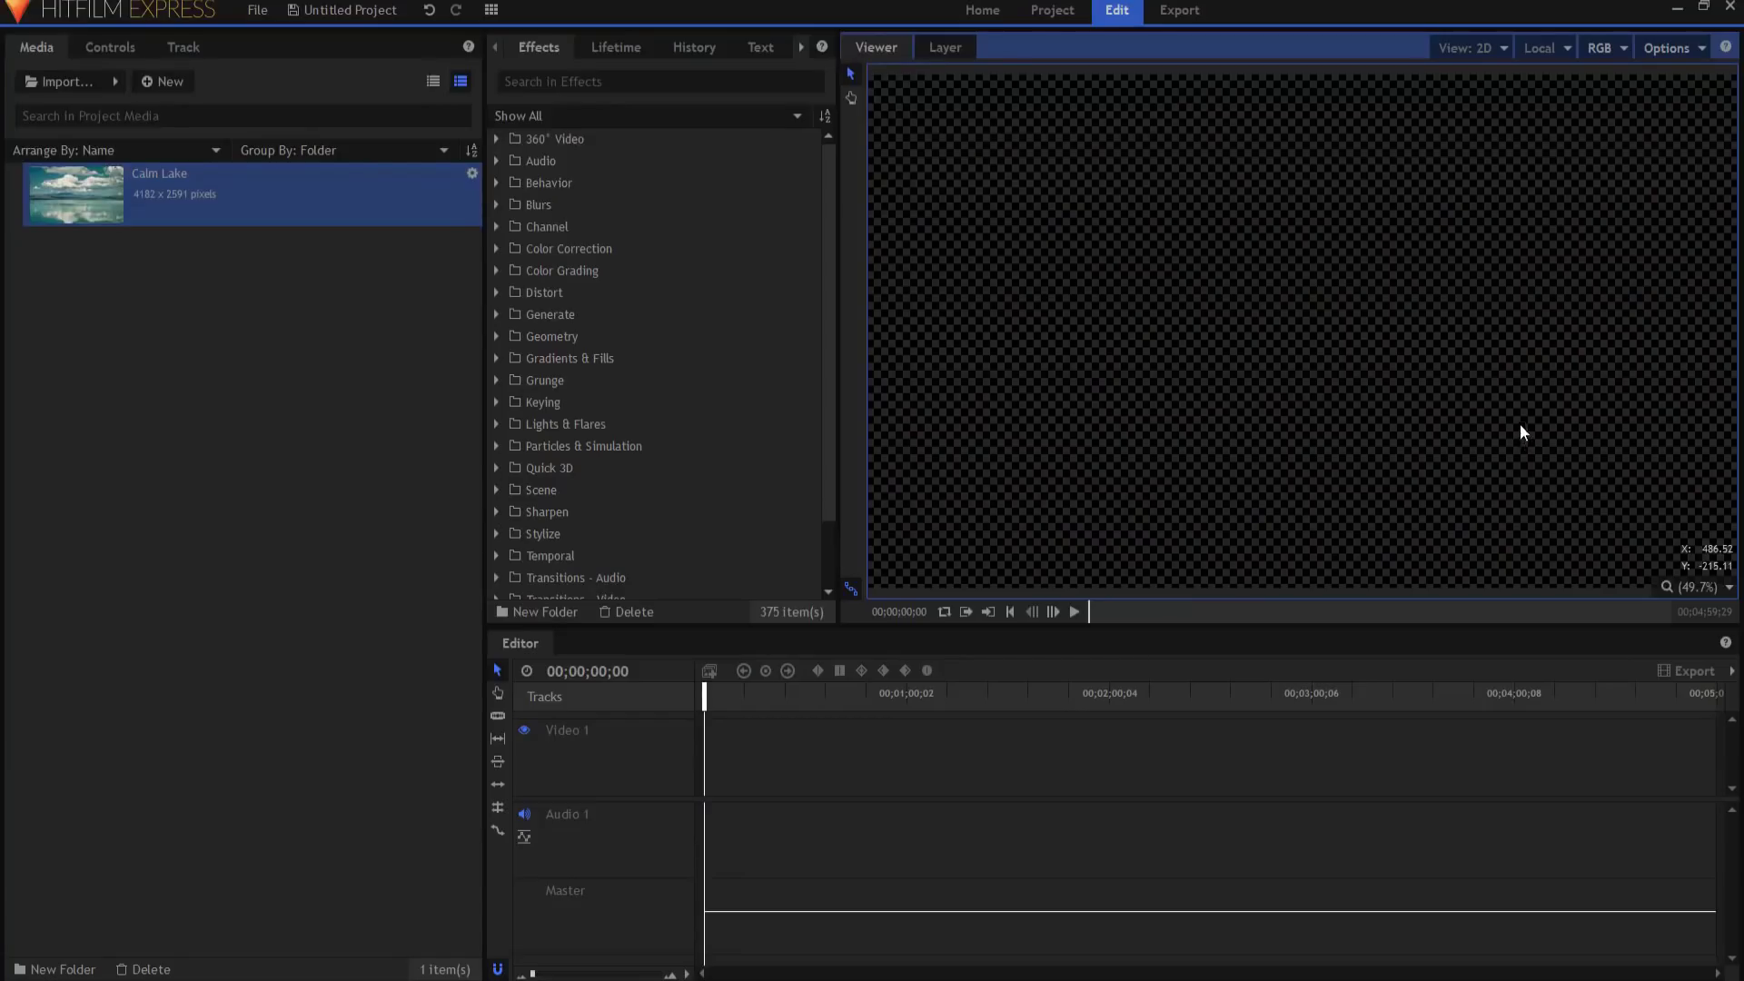
Step: Create a new 10-second composite shot named 'Picture'
left_click(170, 82)
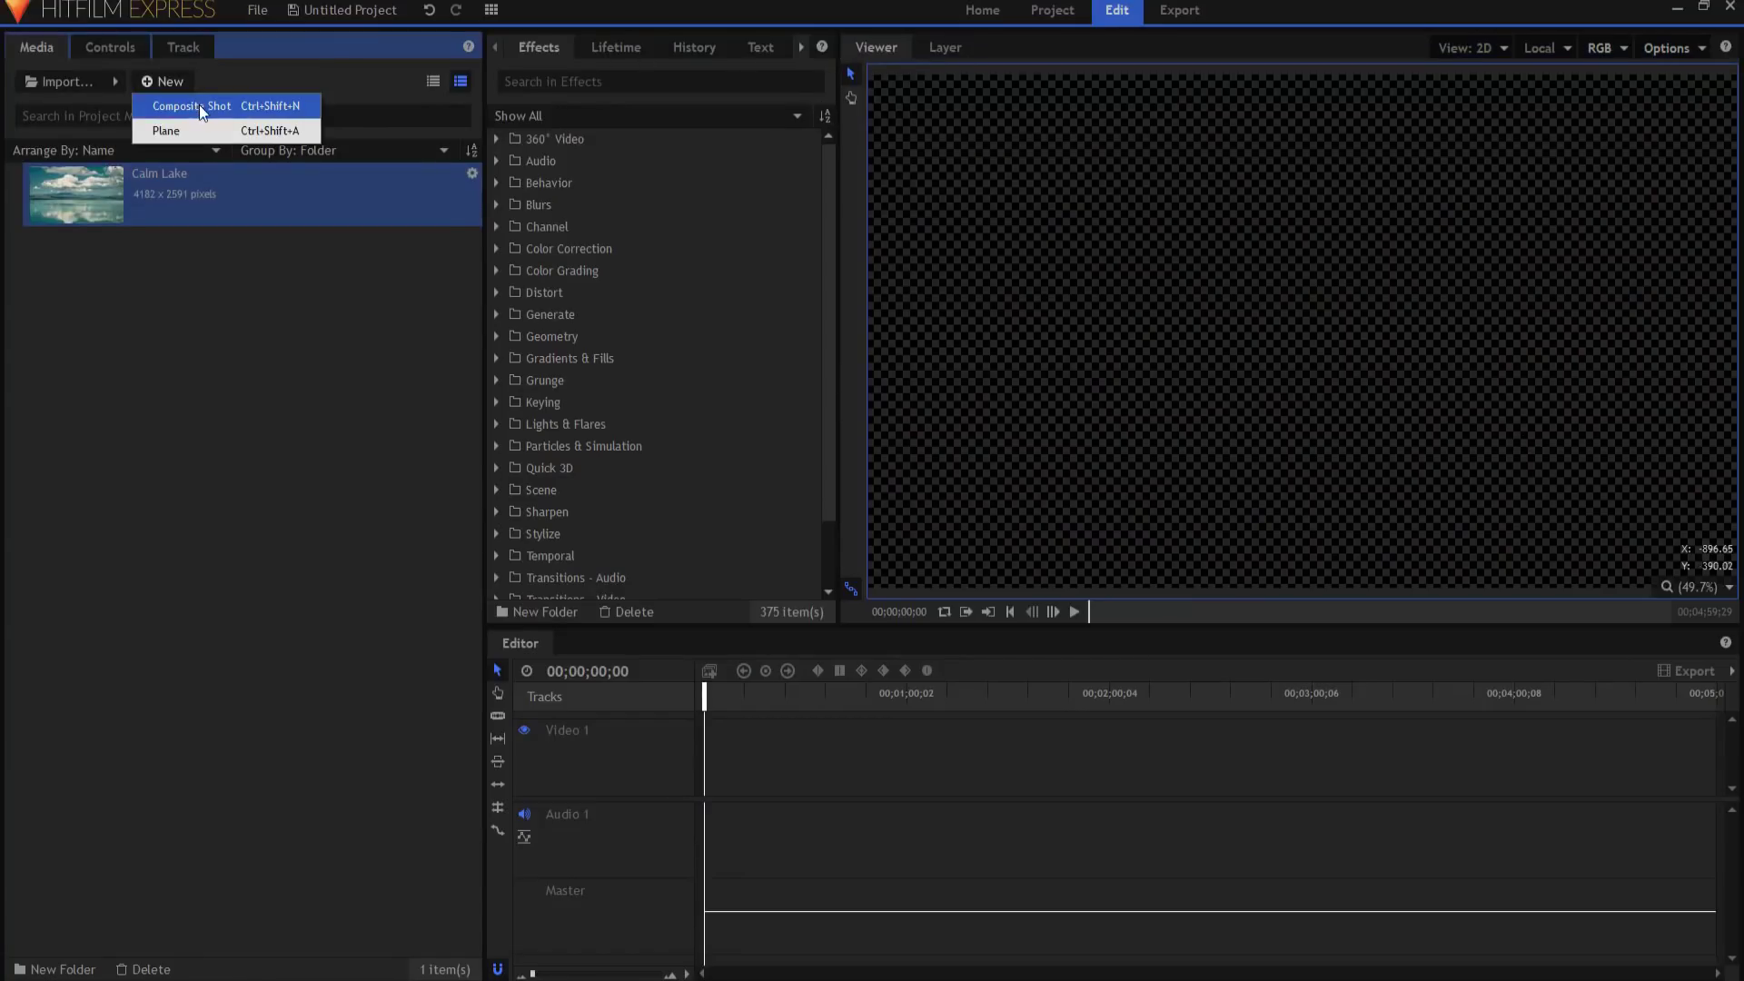
left_click(199, 105)
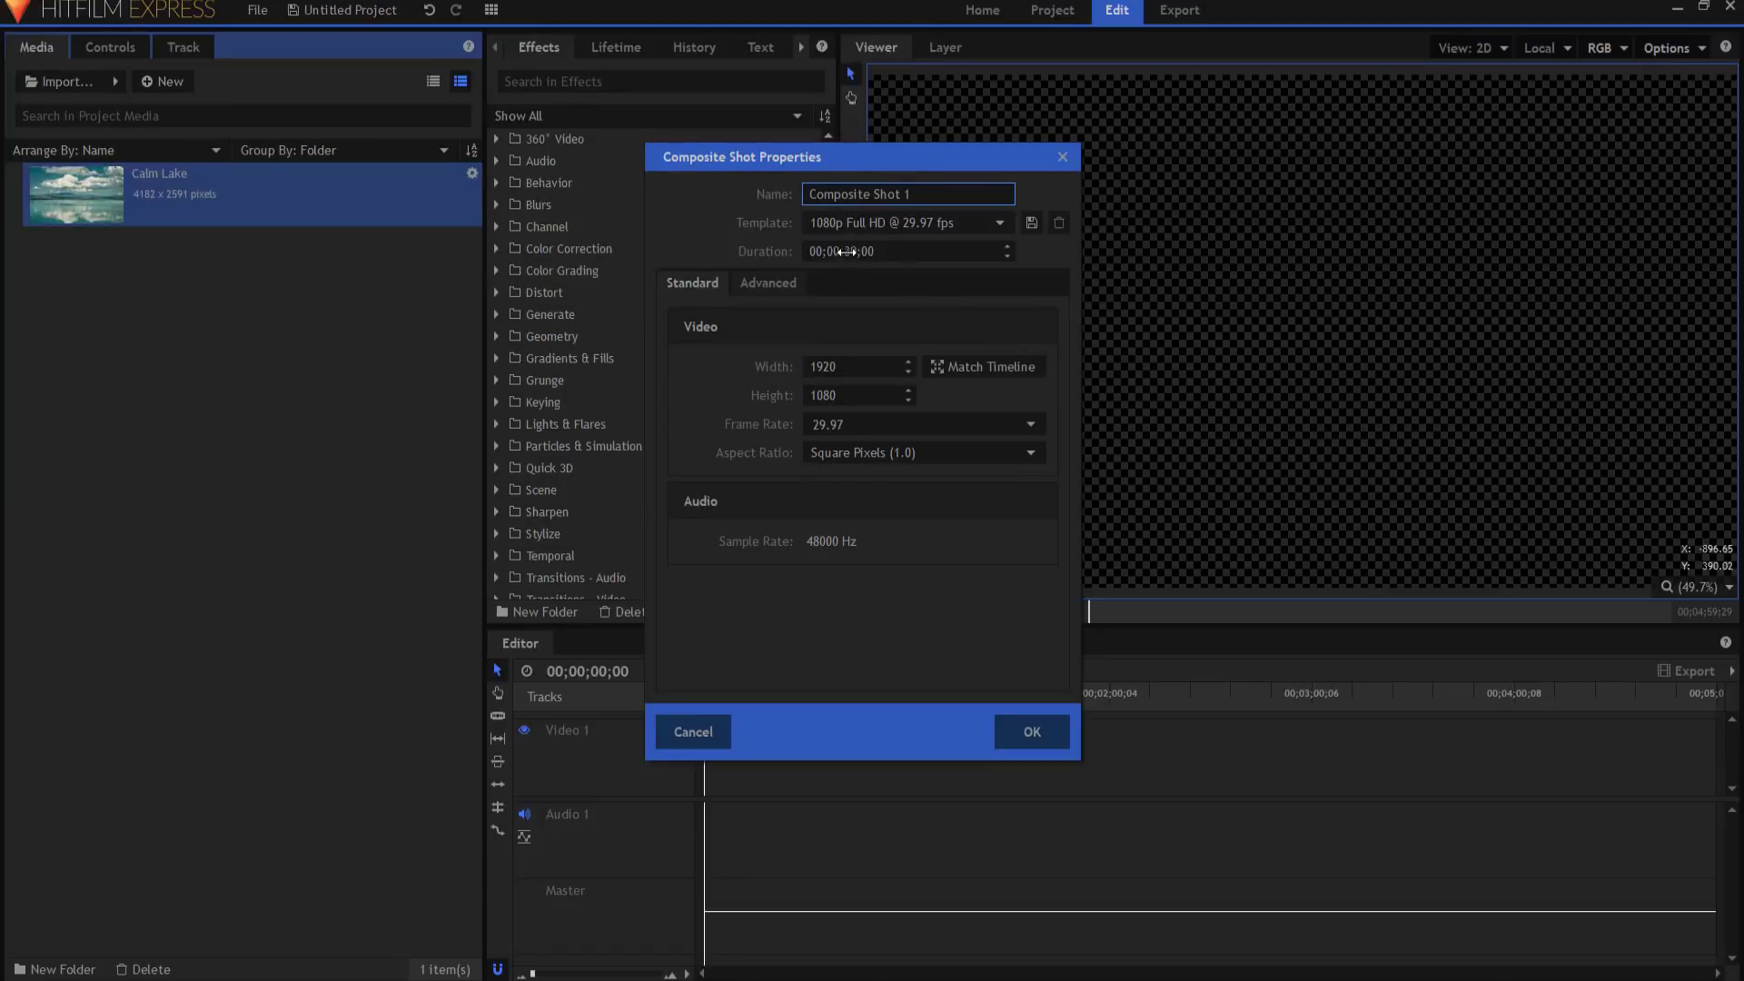
double_click(848, 251)
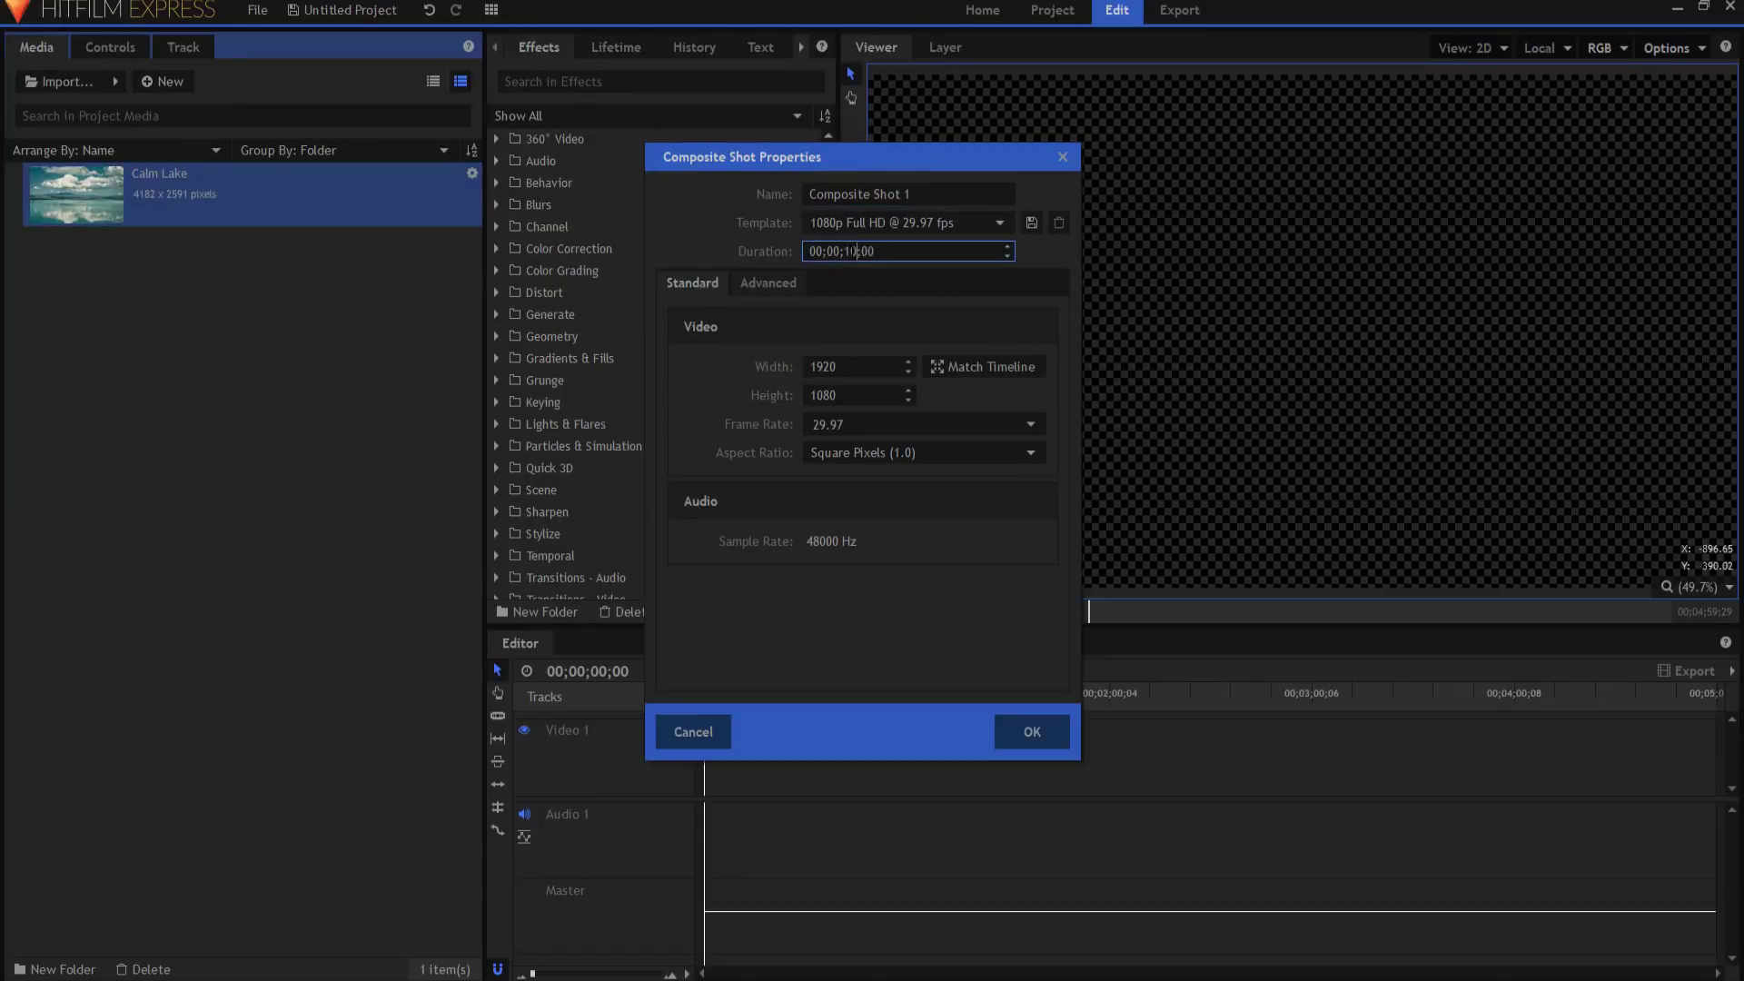
key("shift+Tab")
key("shift+Tab")
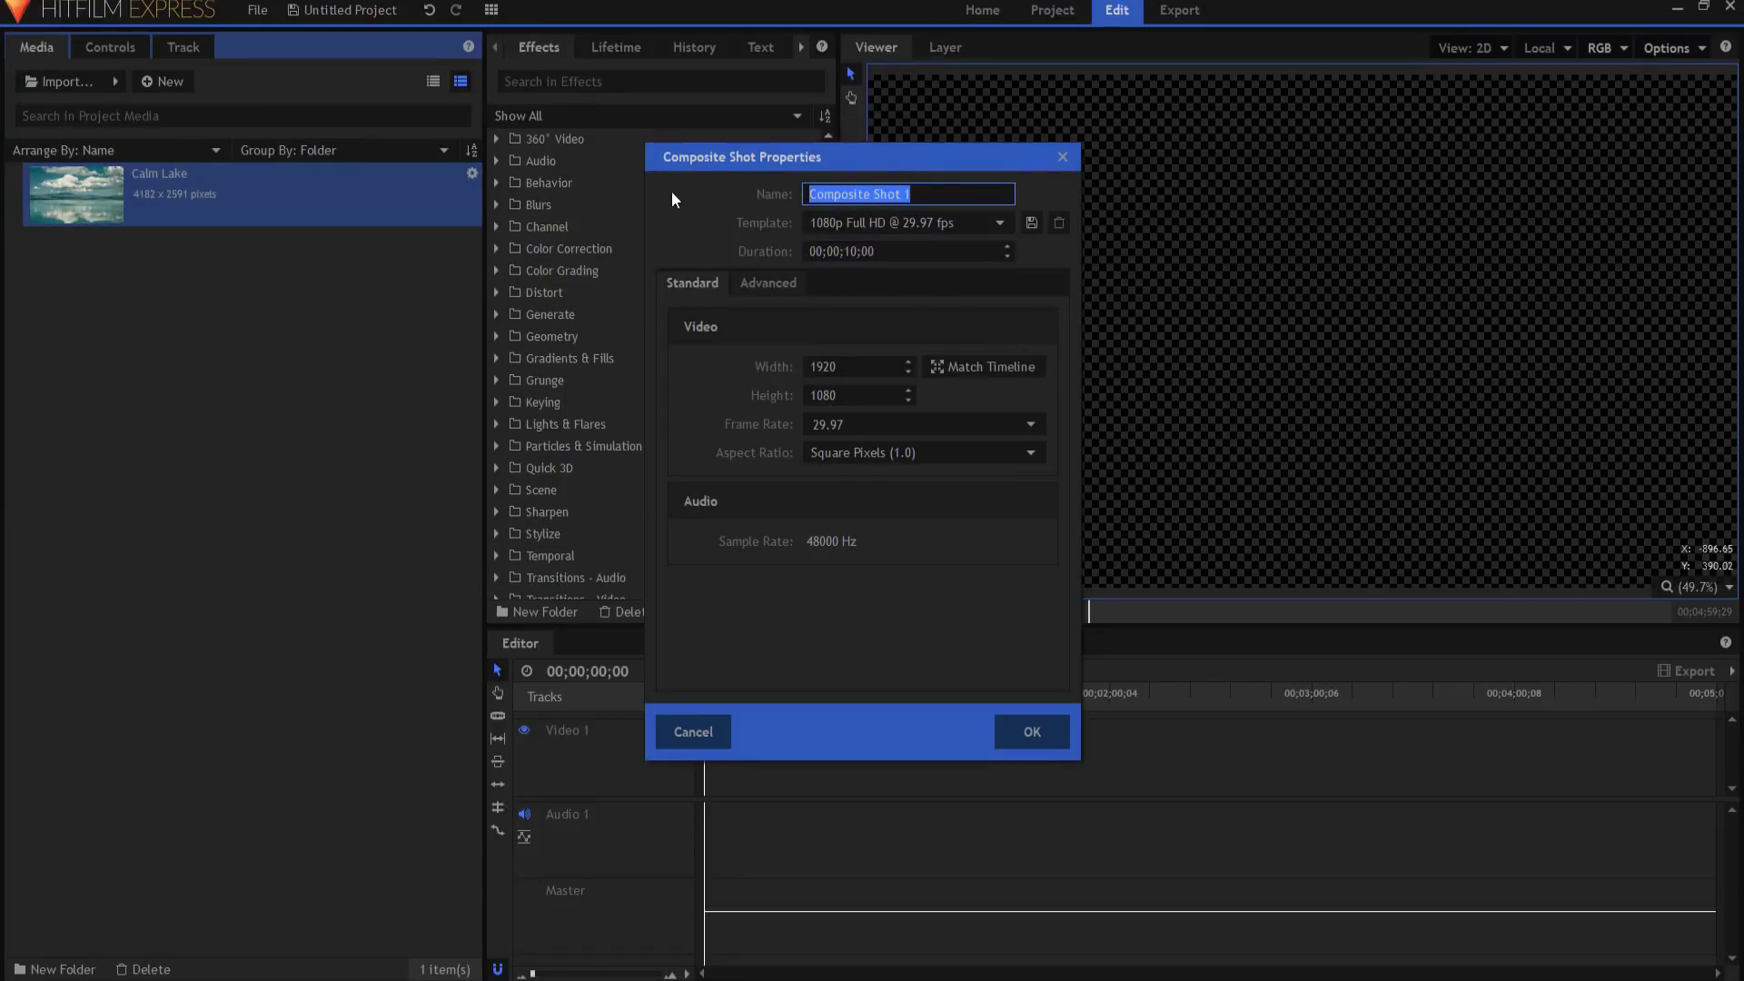
type("Picture")
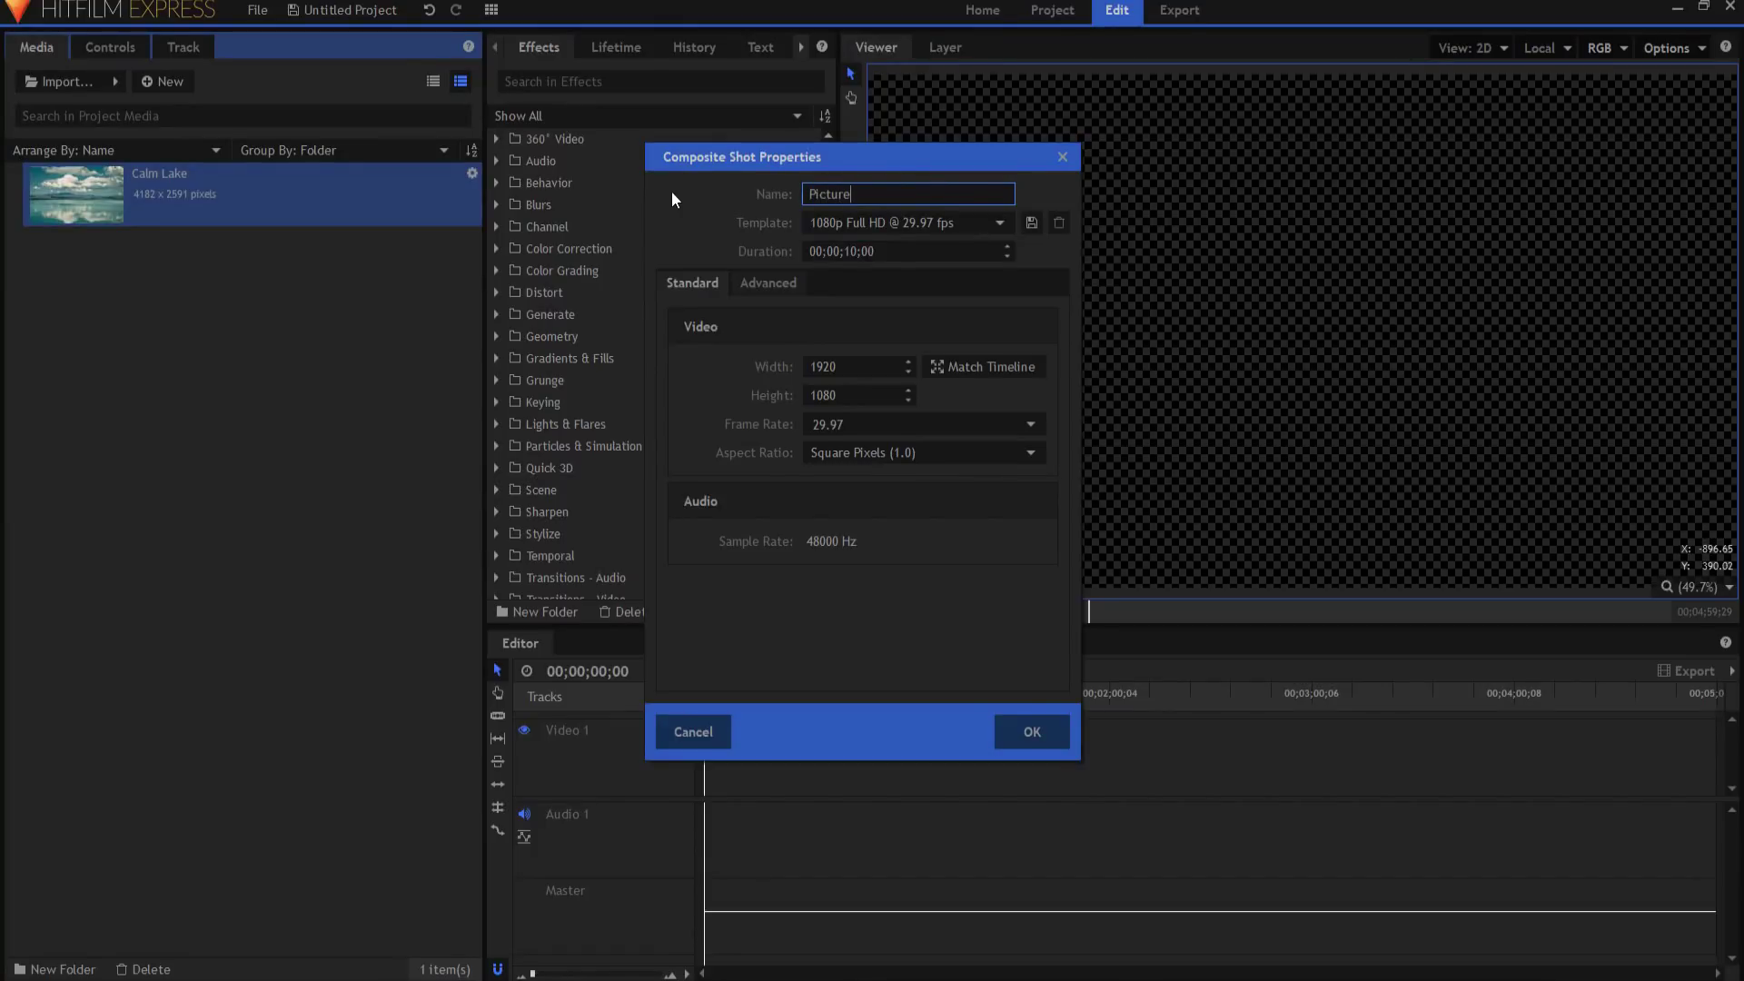
left_click(1017, 732)
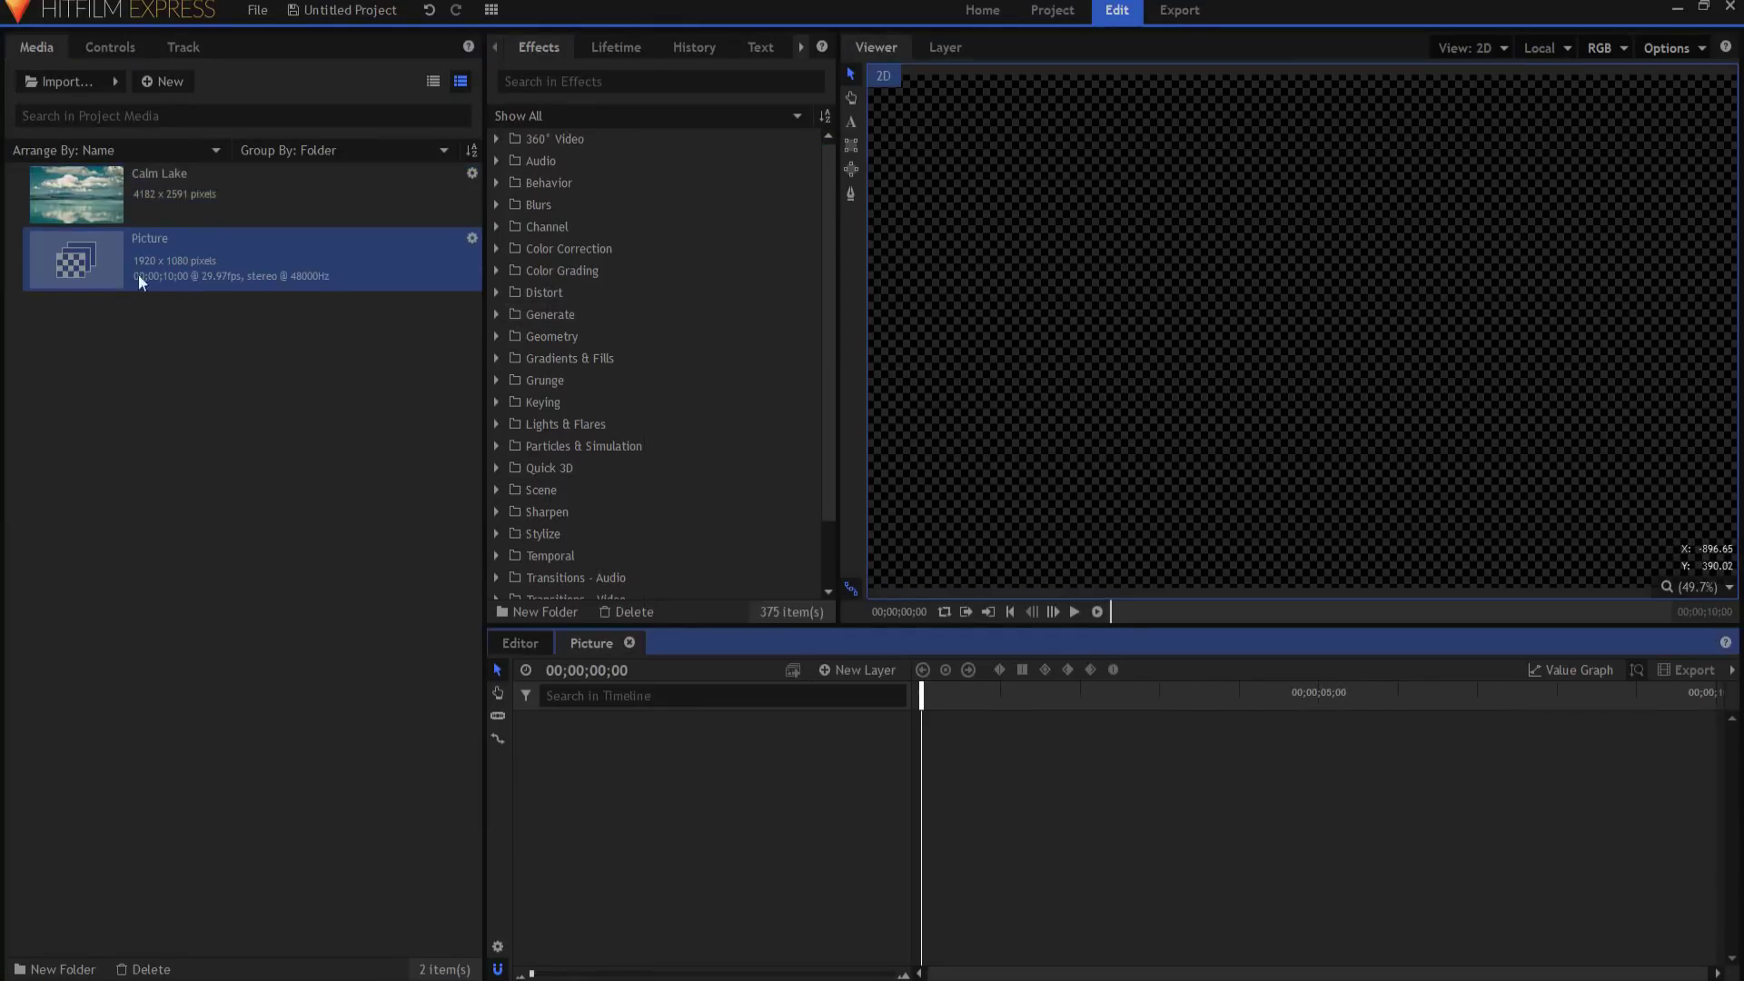
Step: Place the Calm Lake image in Picture and scale it down to fit the frame
left_click_drag(744, 787, 746, 788)
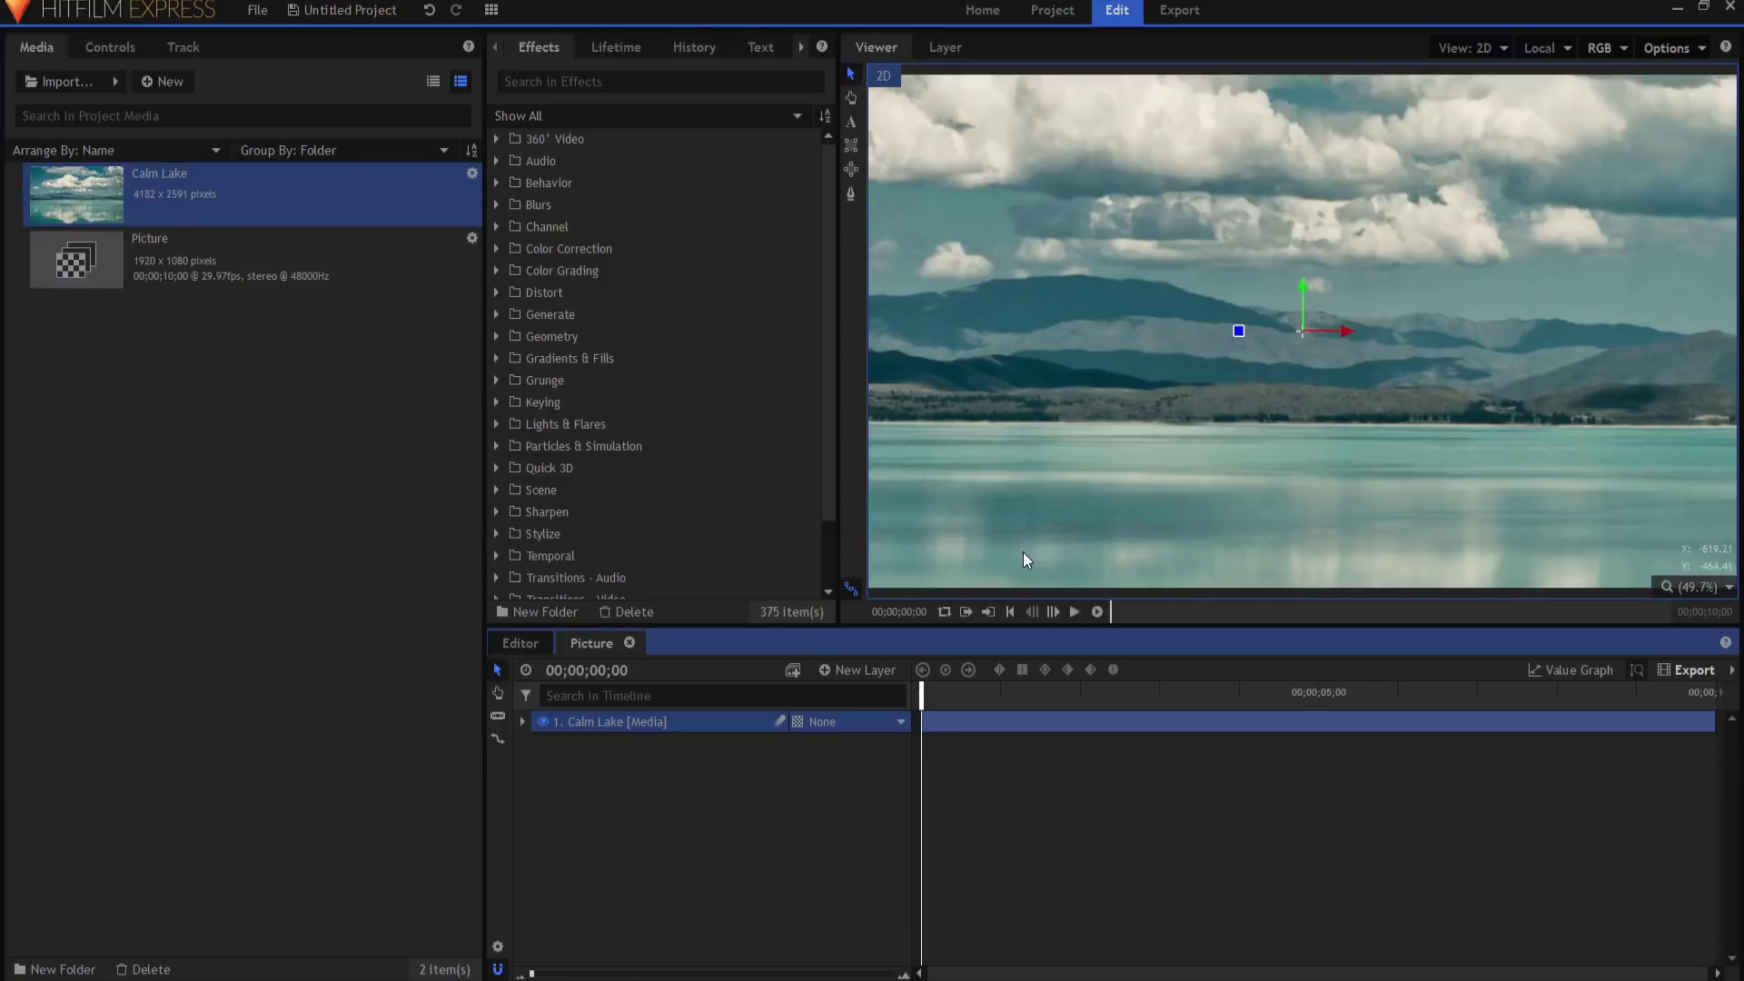
scroll(1023, 552, "down", 2)
scroll(1228, 376, "down", 1)
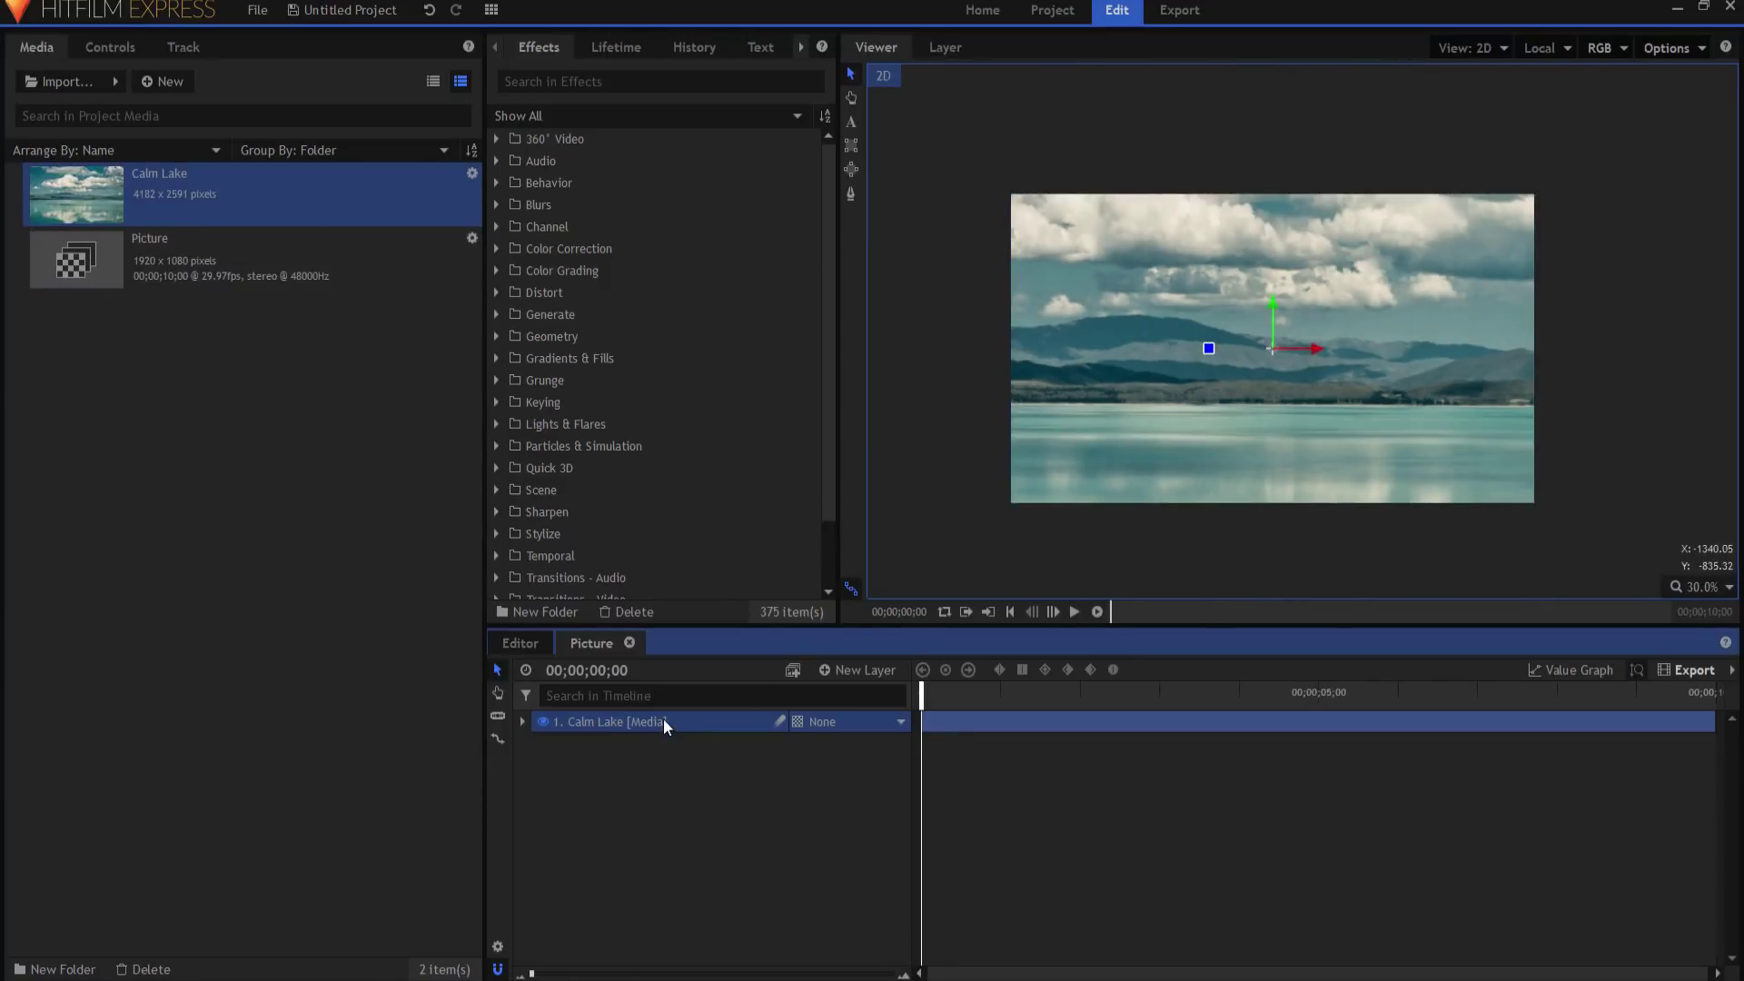
scroll(1276, 334, "down", 1)
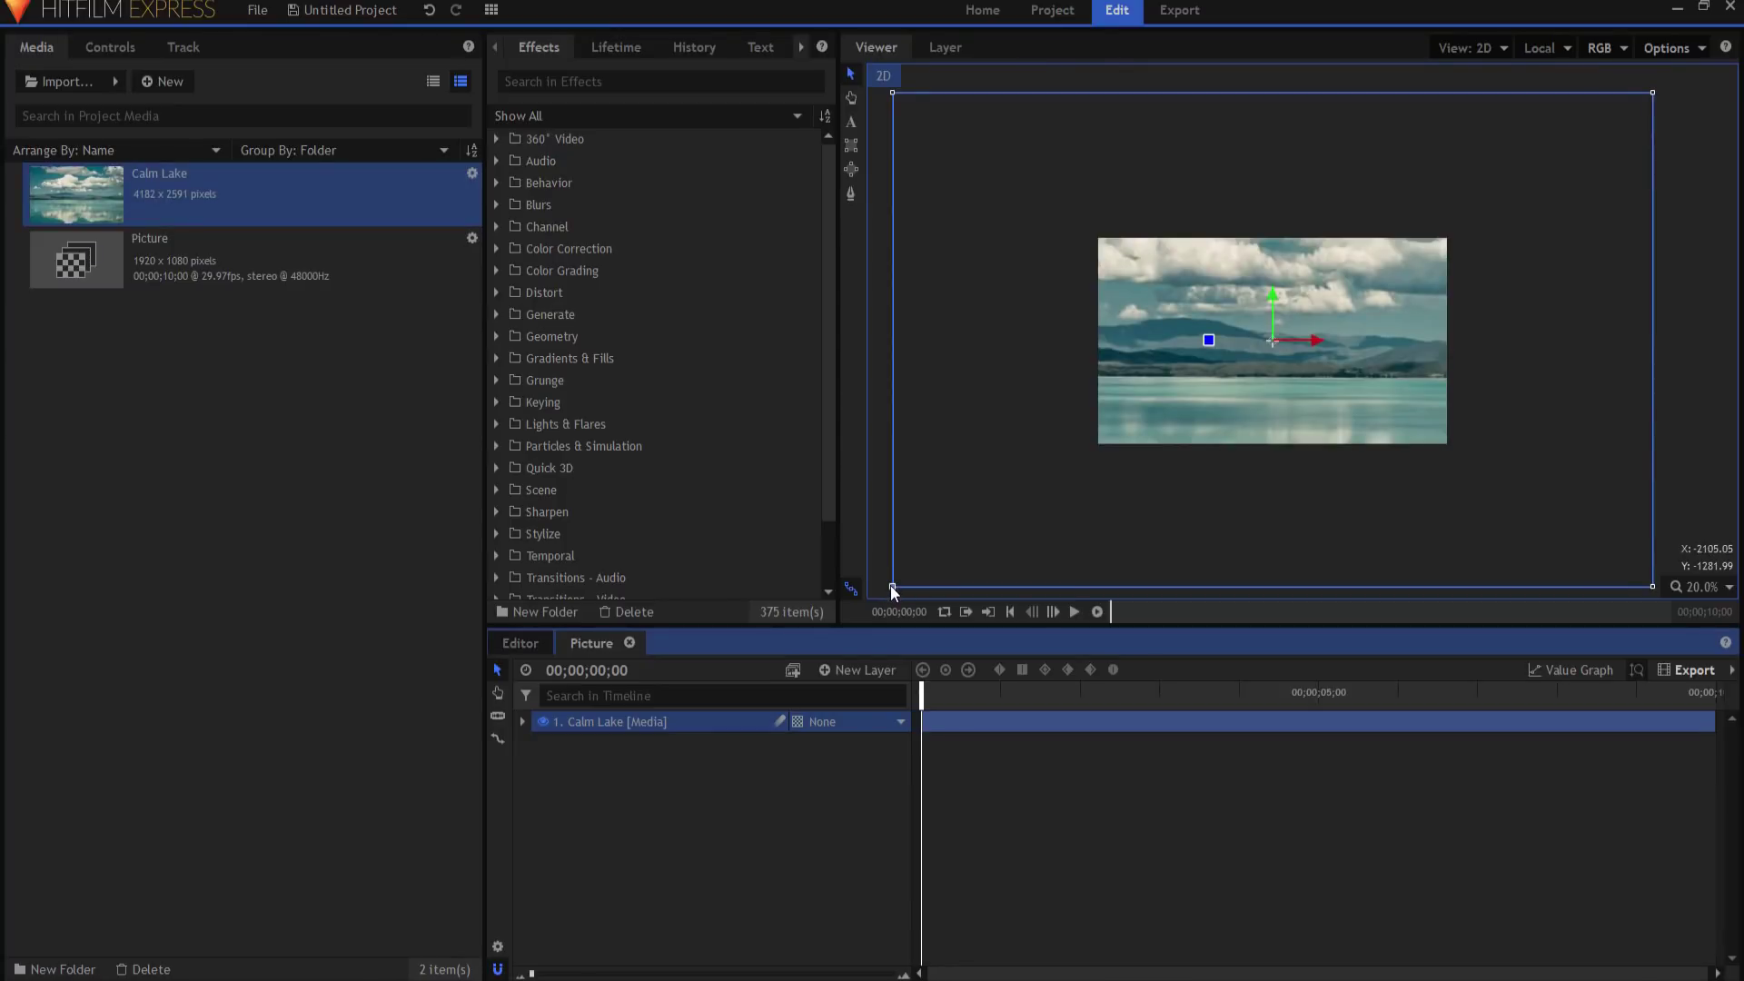
left_click_drag(891, 587, 1089, 438)
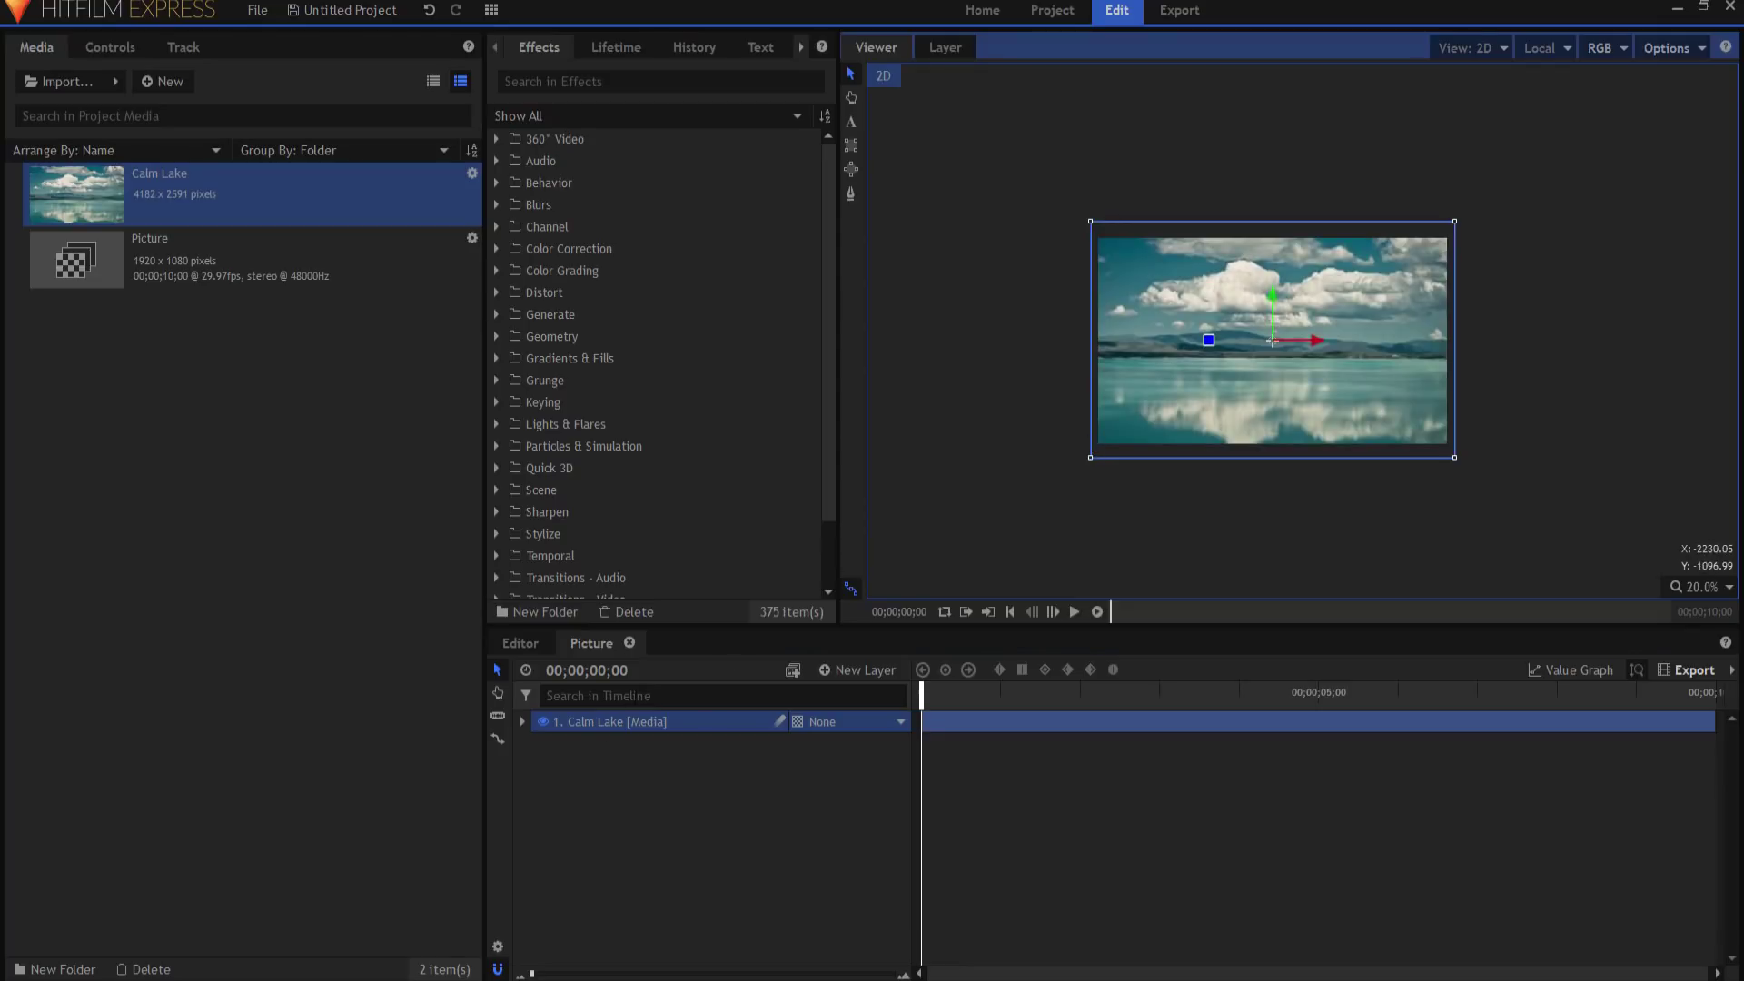
scroll(1268, 336, "up", 3)
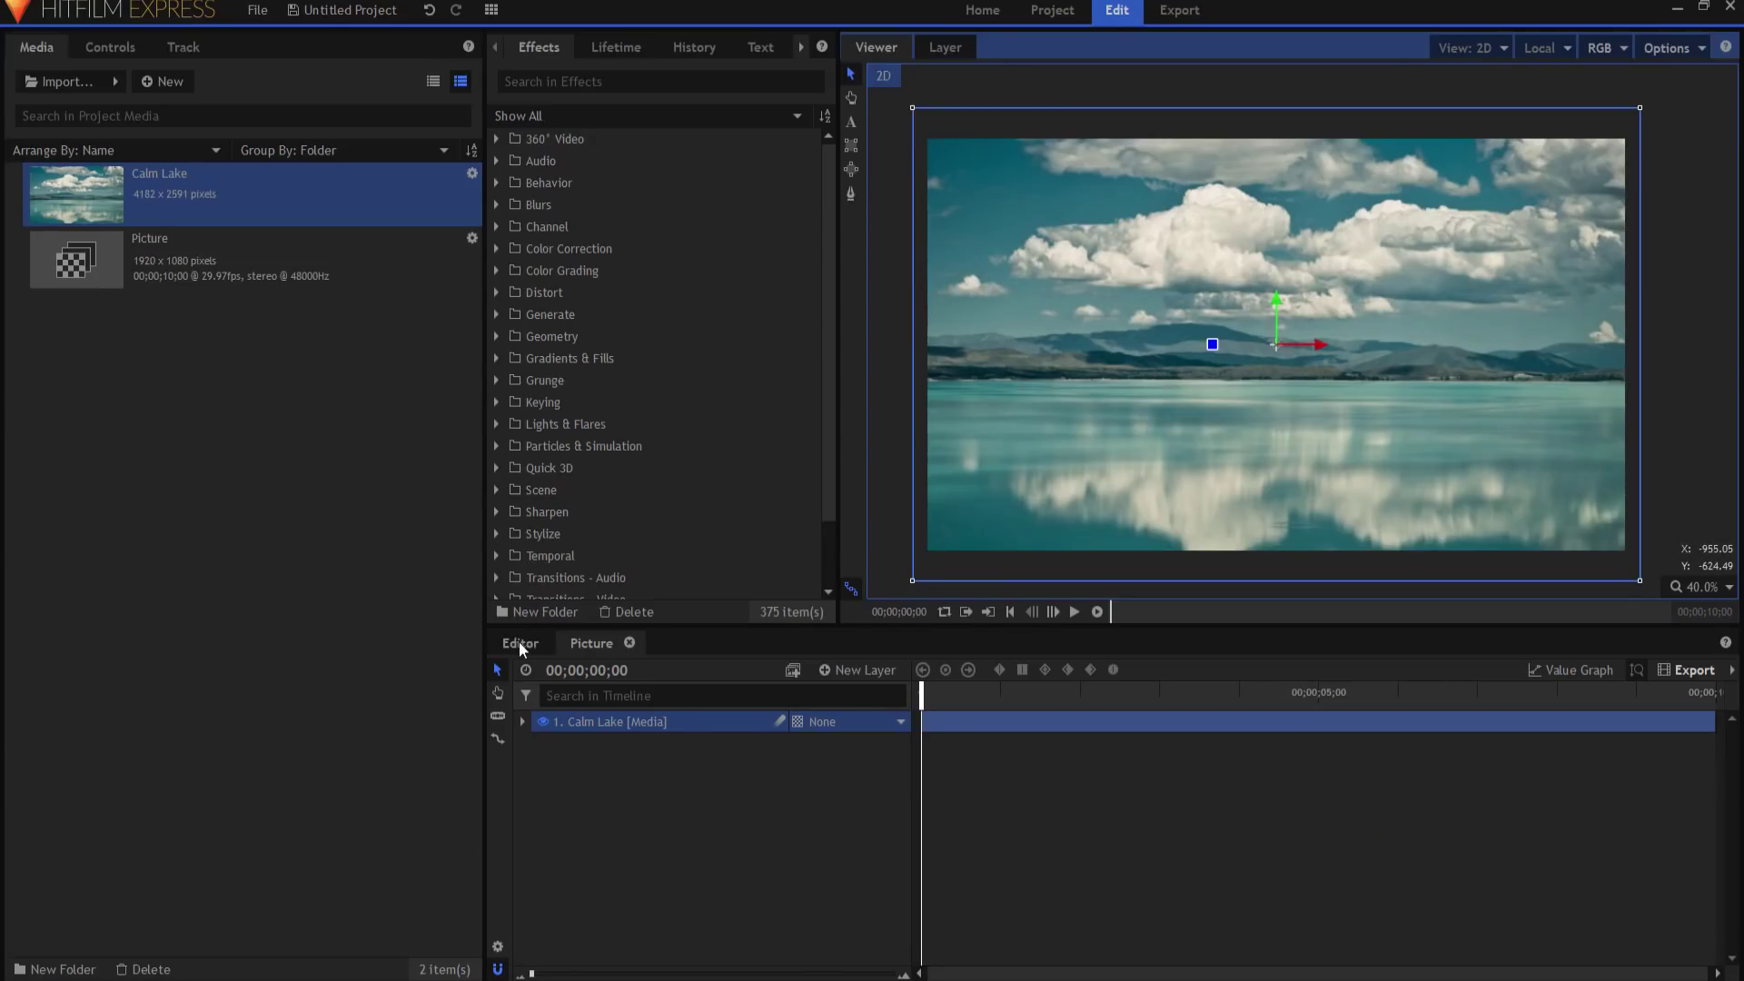
Step: Create a new composite shot named 'Water Map'
left_click(160, 81)
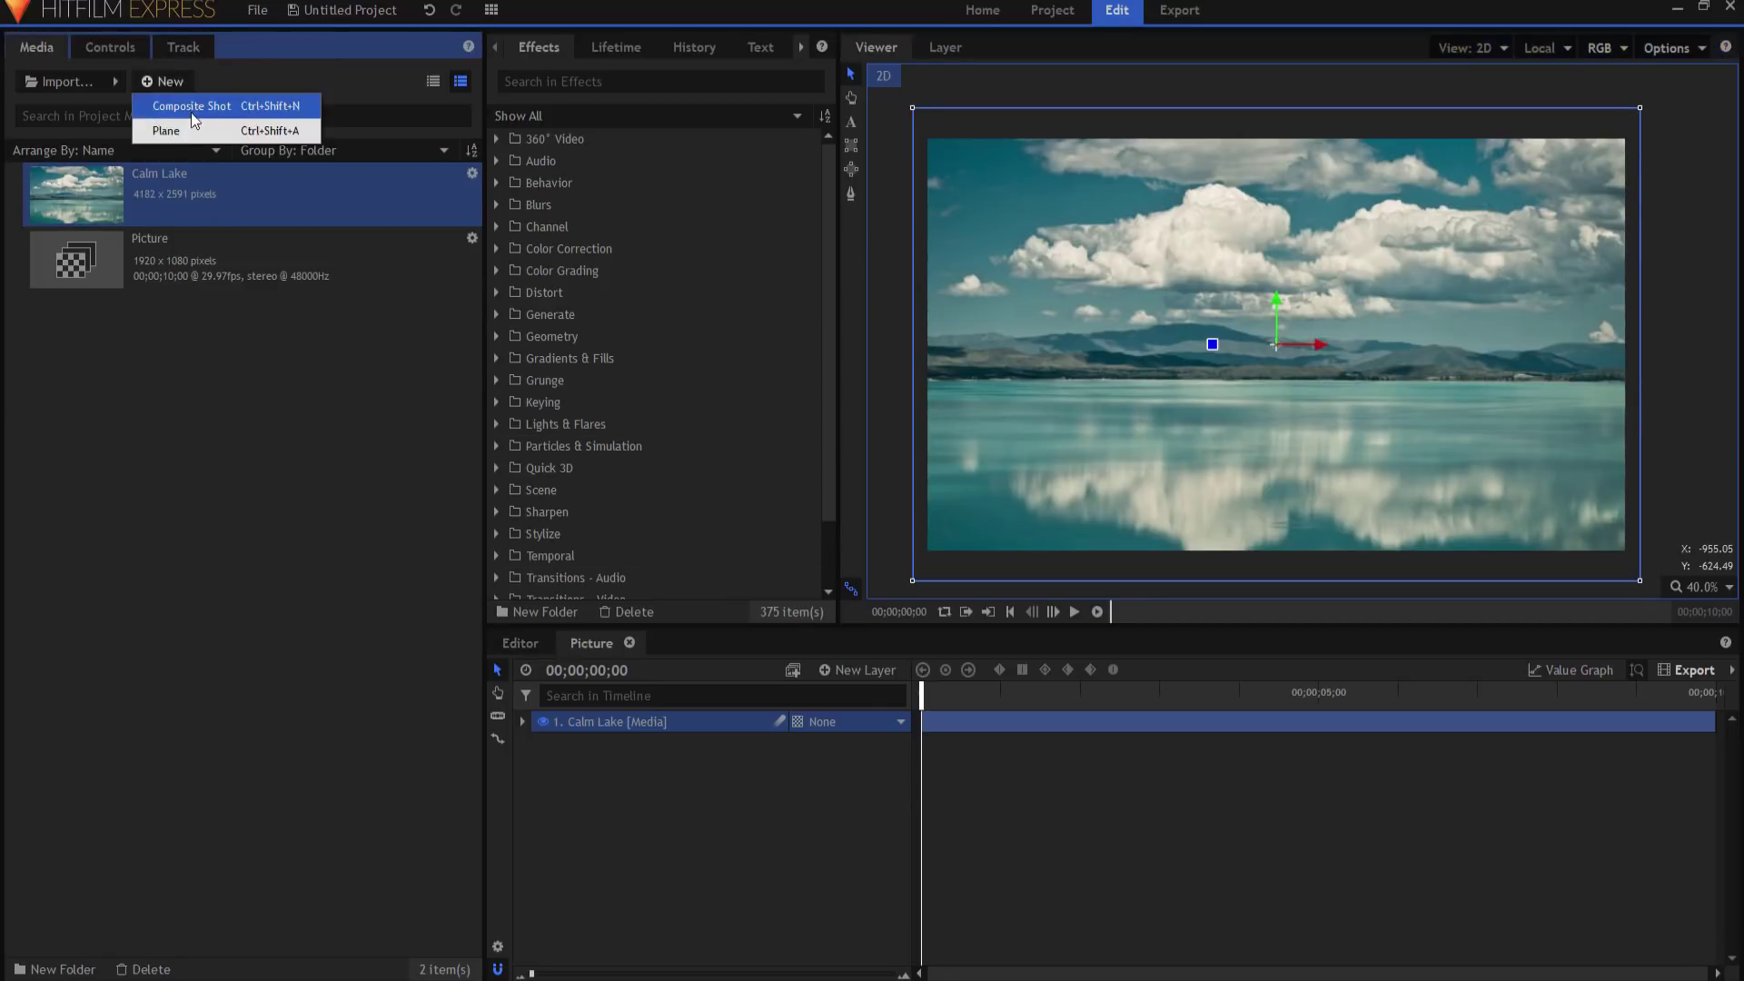
left_click(182, 105)
left_click_drag(935, 194, 616, 193)
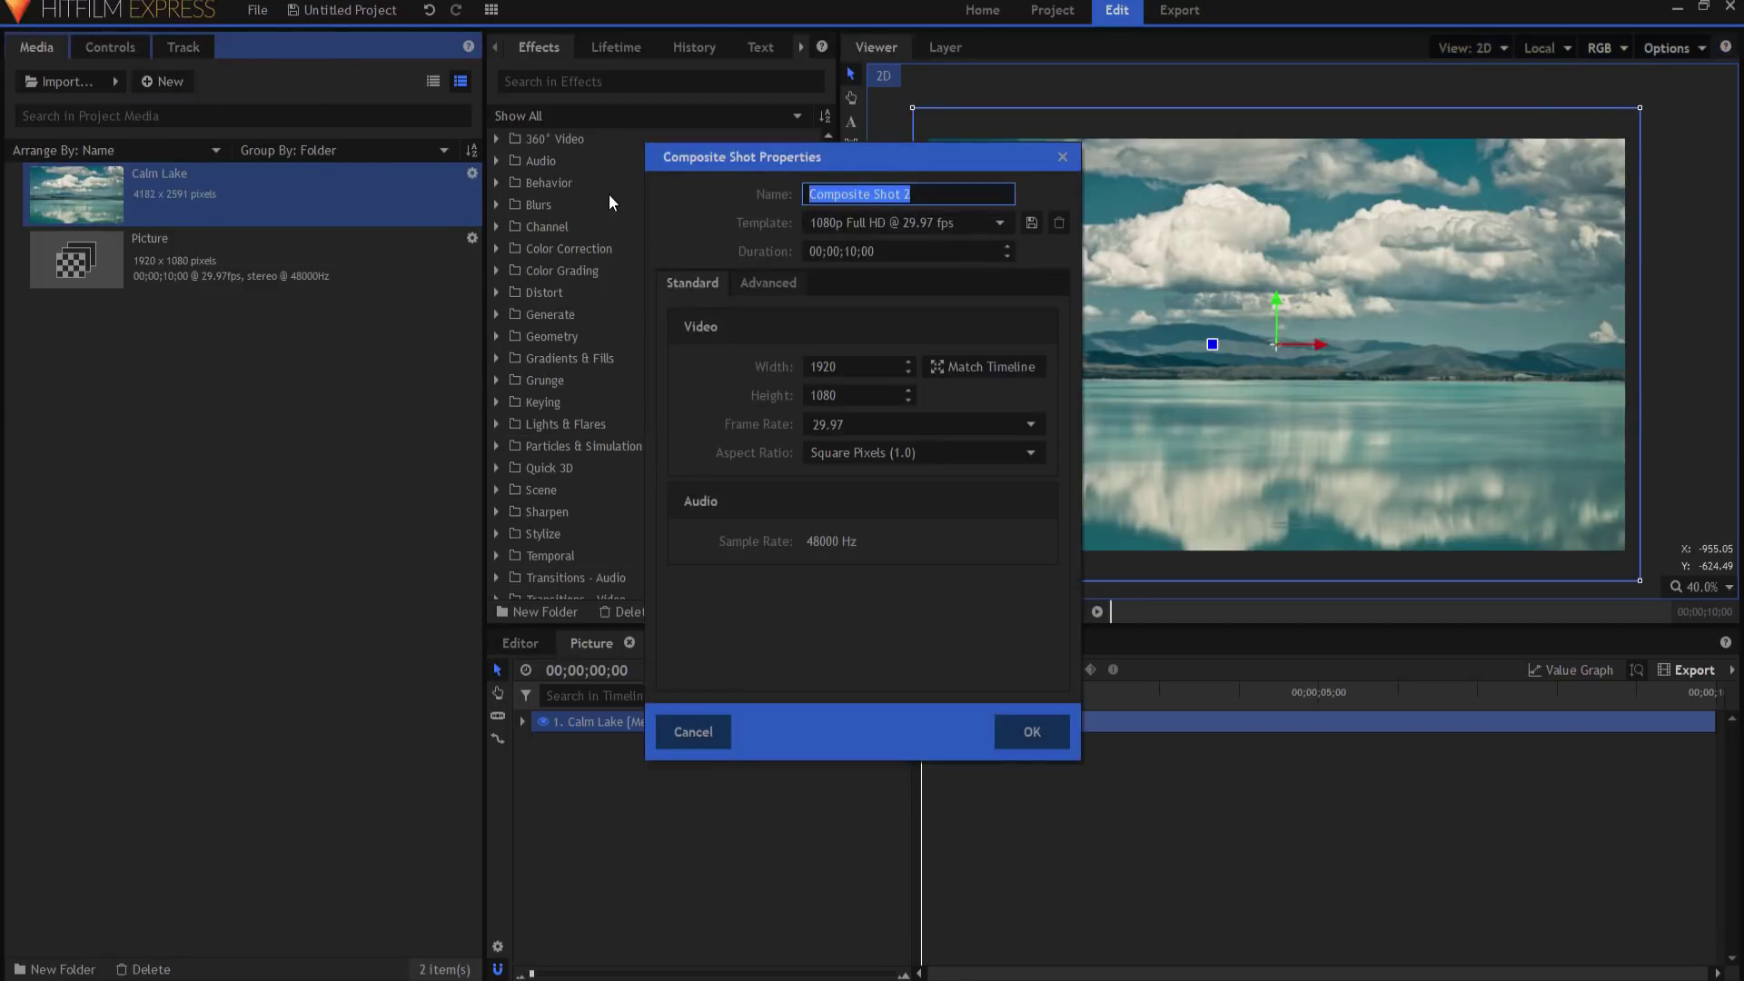
type("Water M")
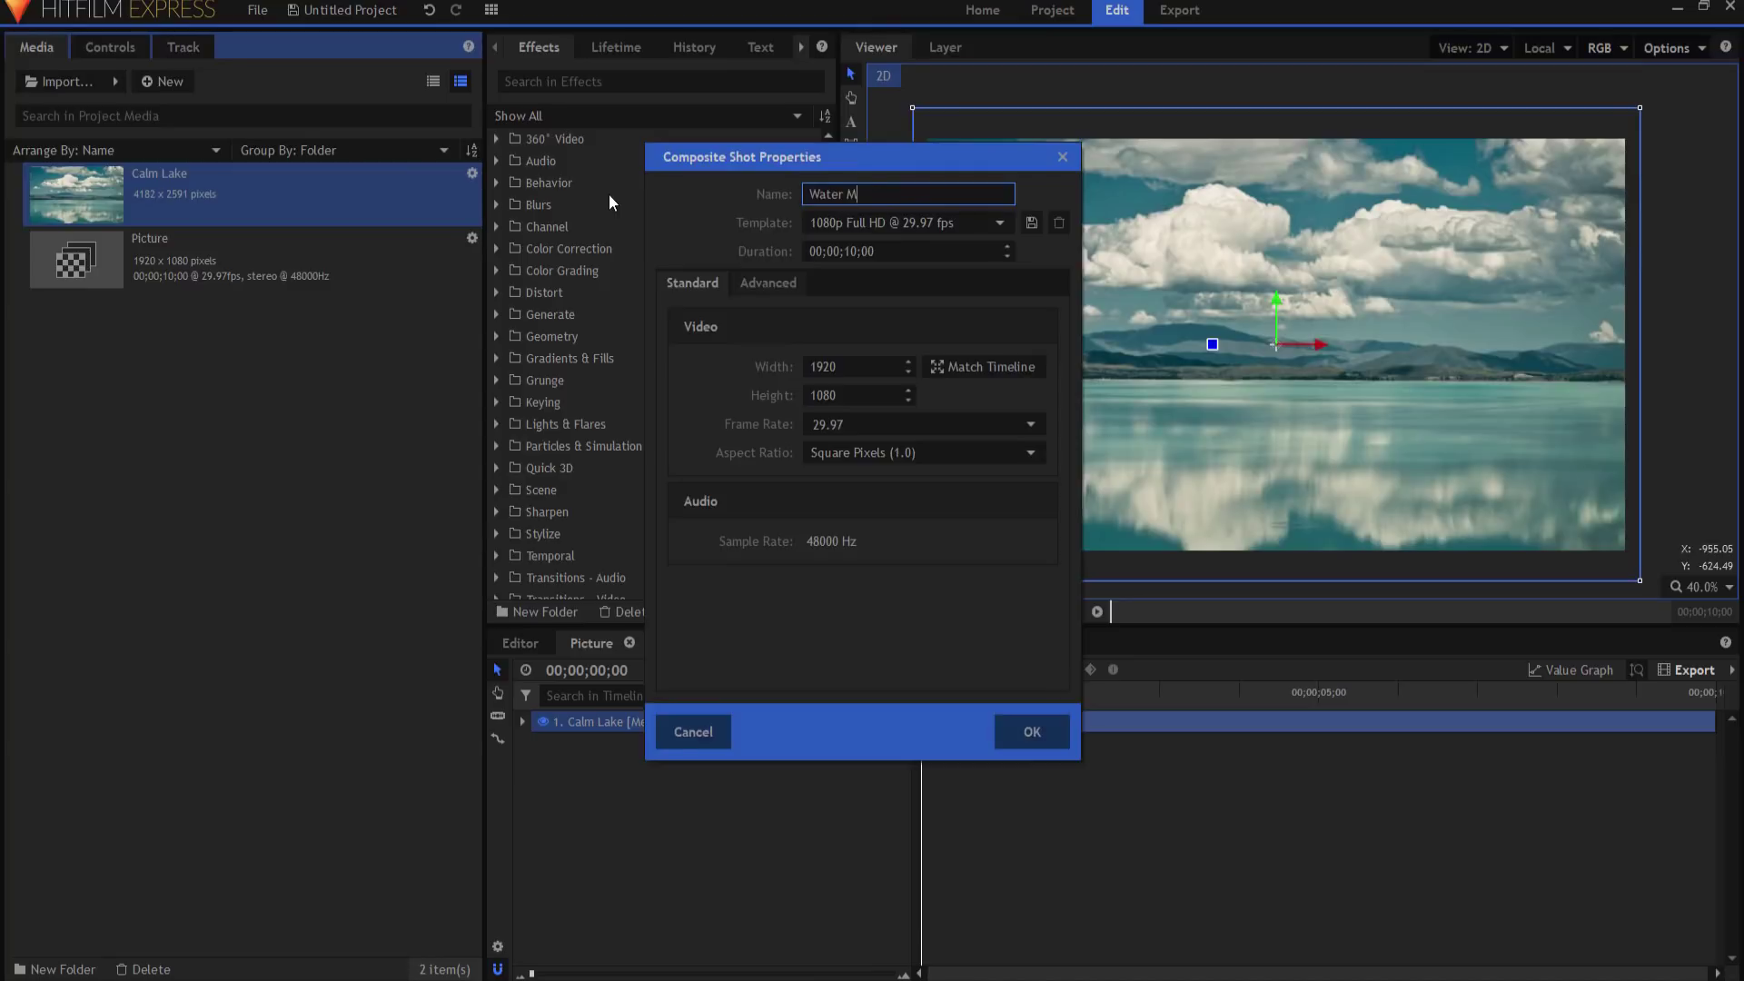
type("ap")
left_click(1027, 732)
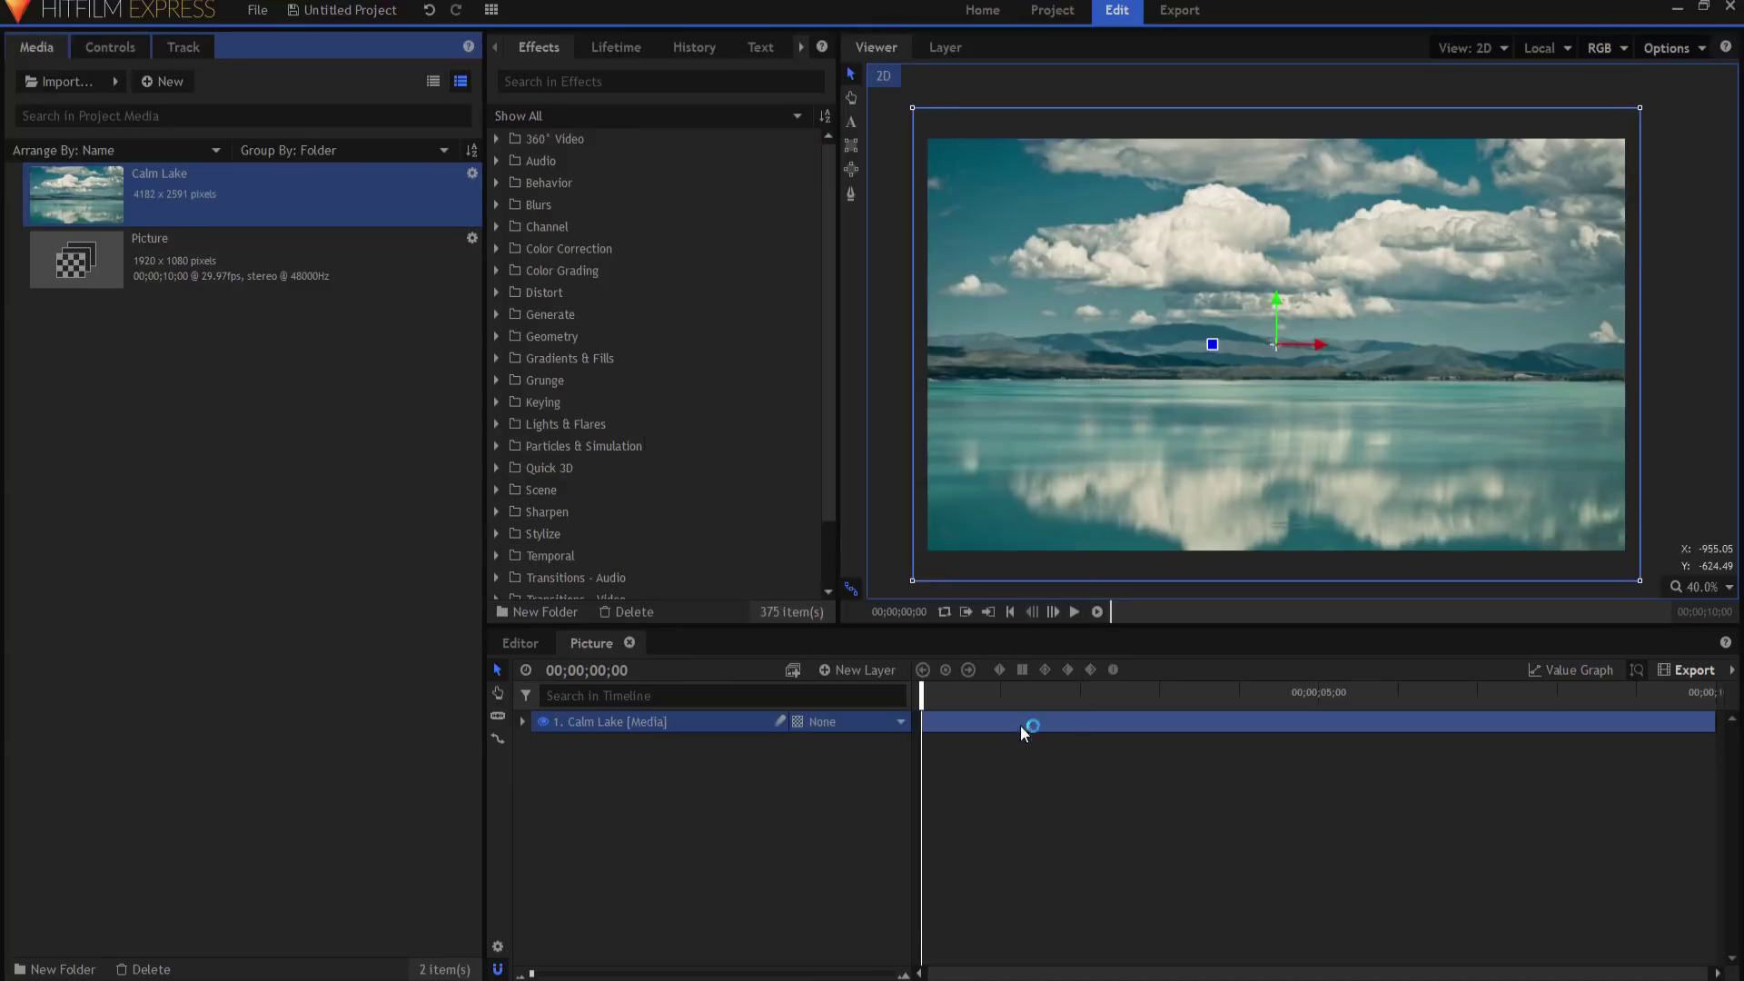
Step: Add a plane layer to Water Map and apply the Fractal Noise effect to it
left_click(858, 669)
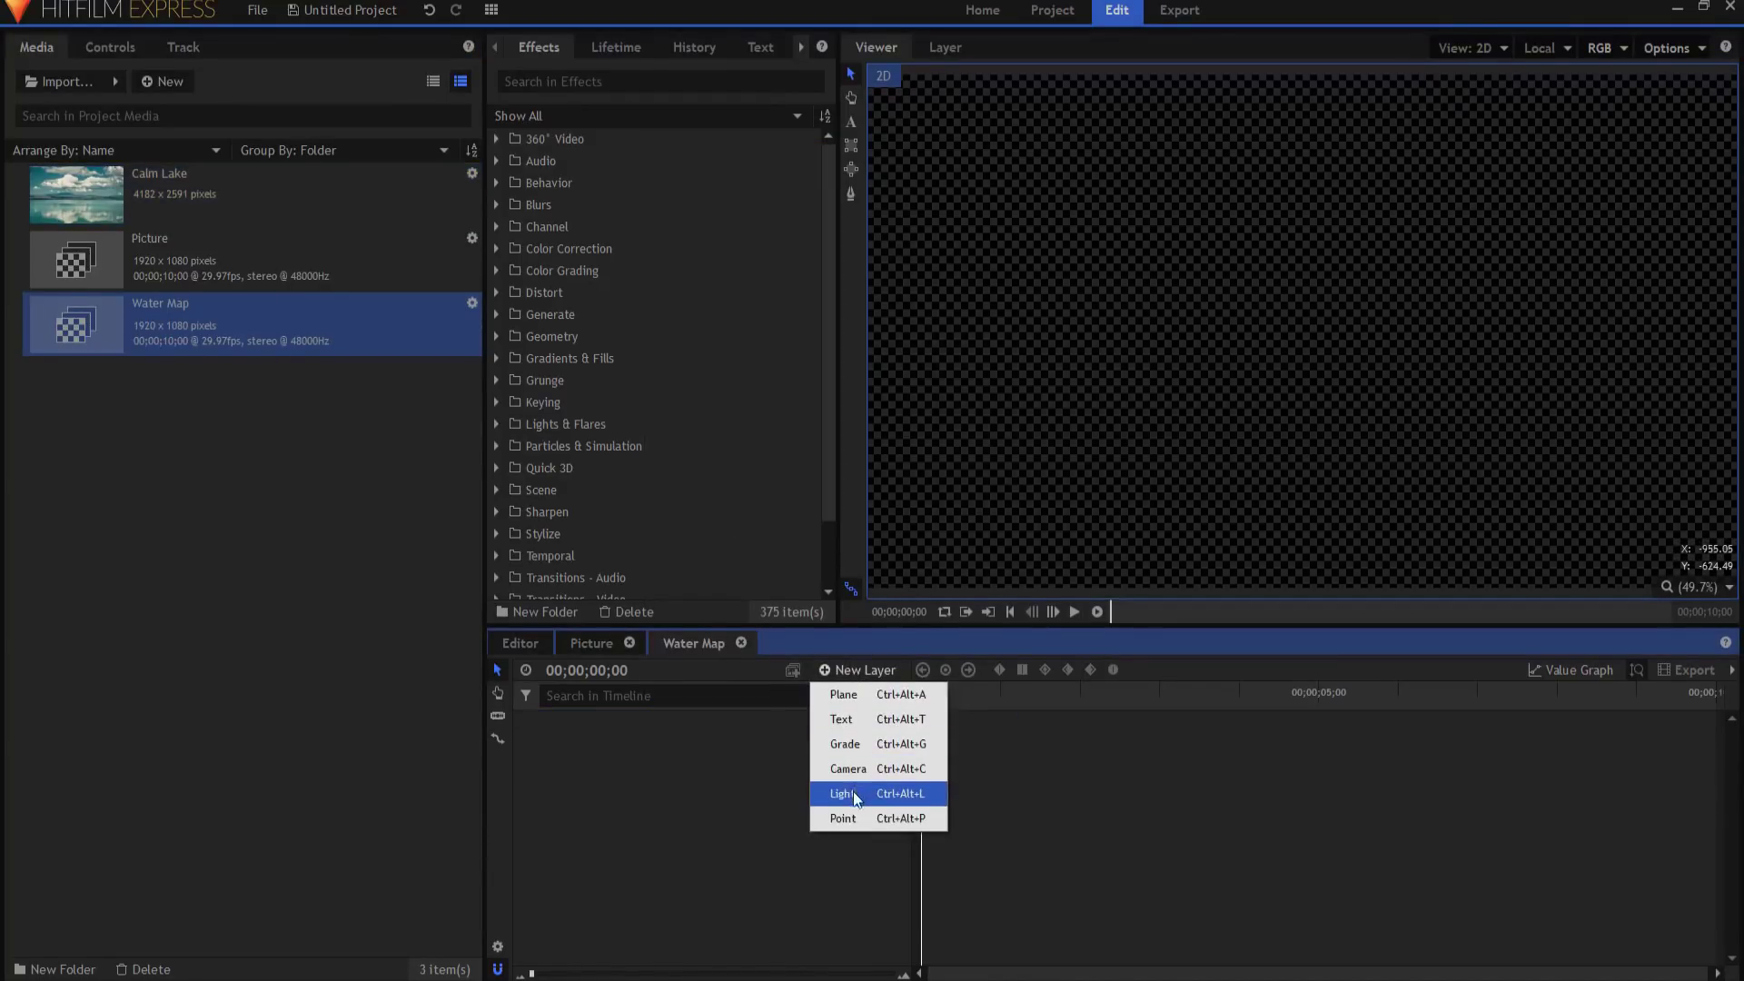
left_click(852, 695)
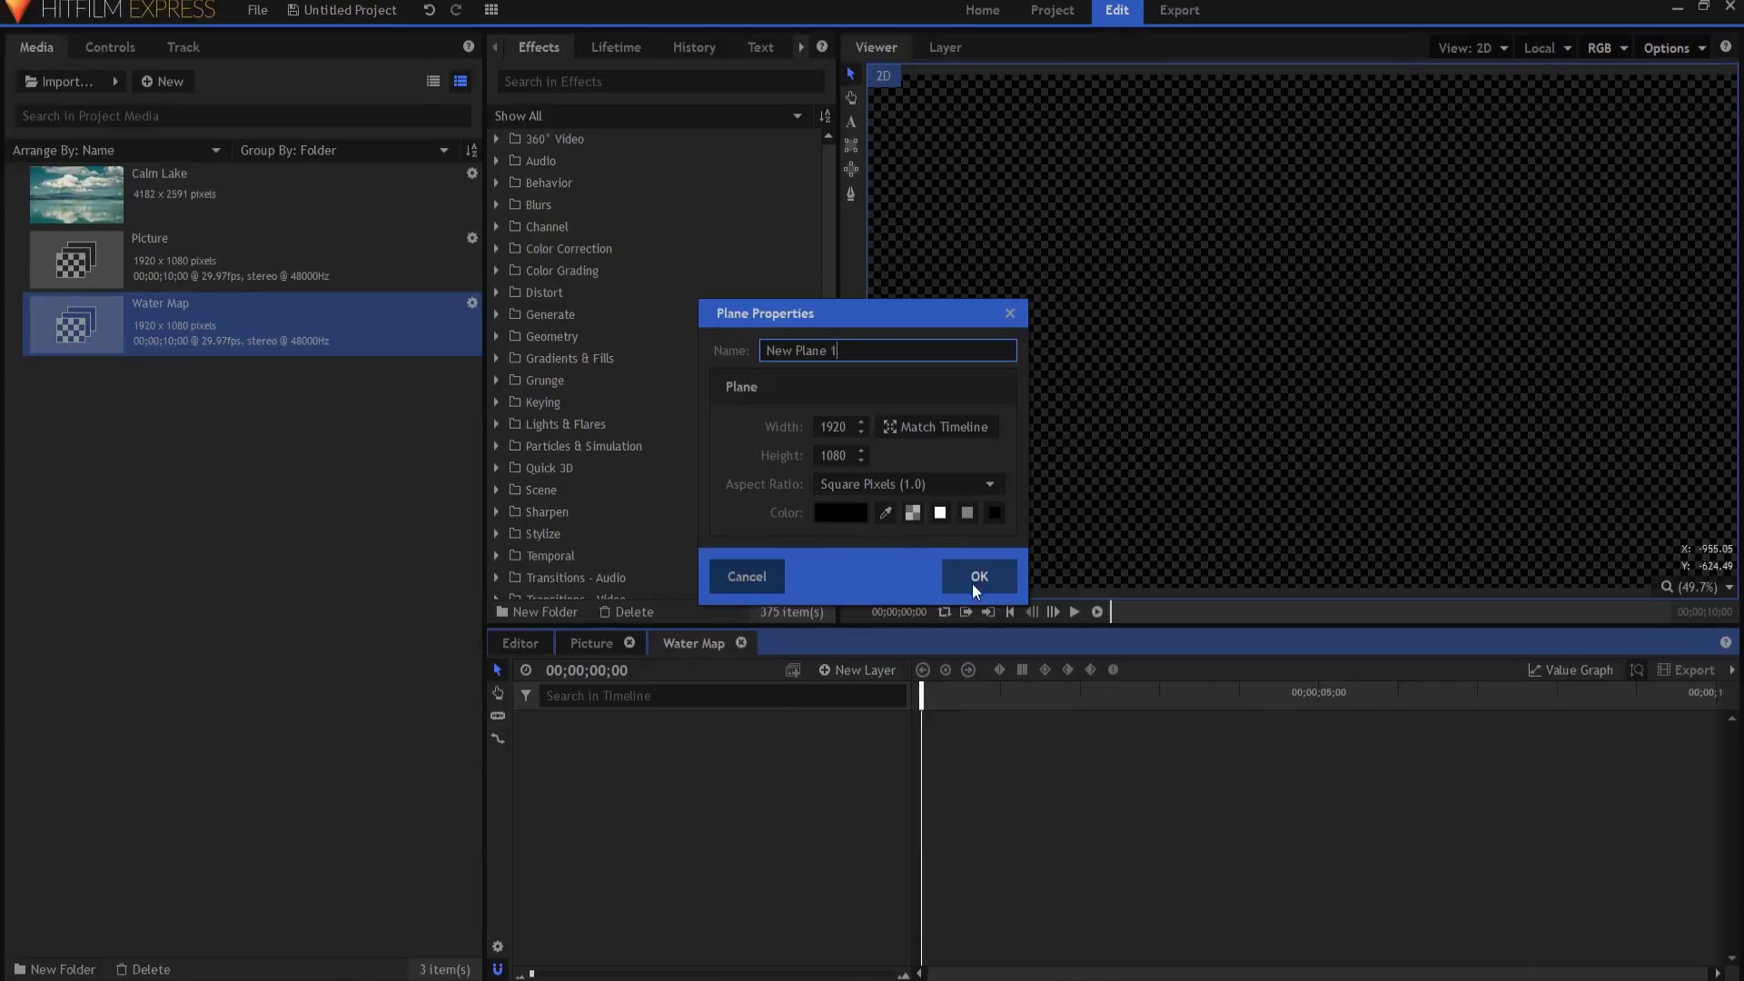
left_click(979, 575)
left_click(613, 81)
type("f")
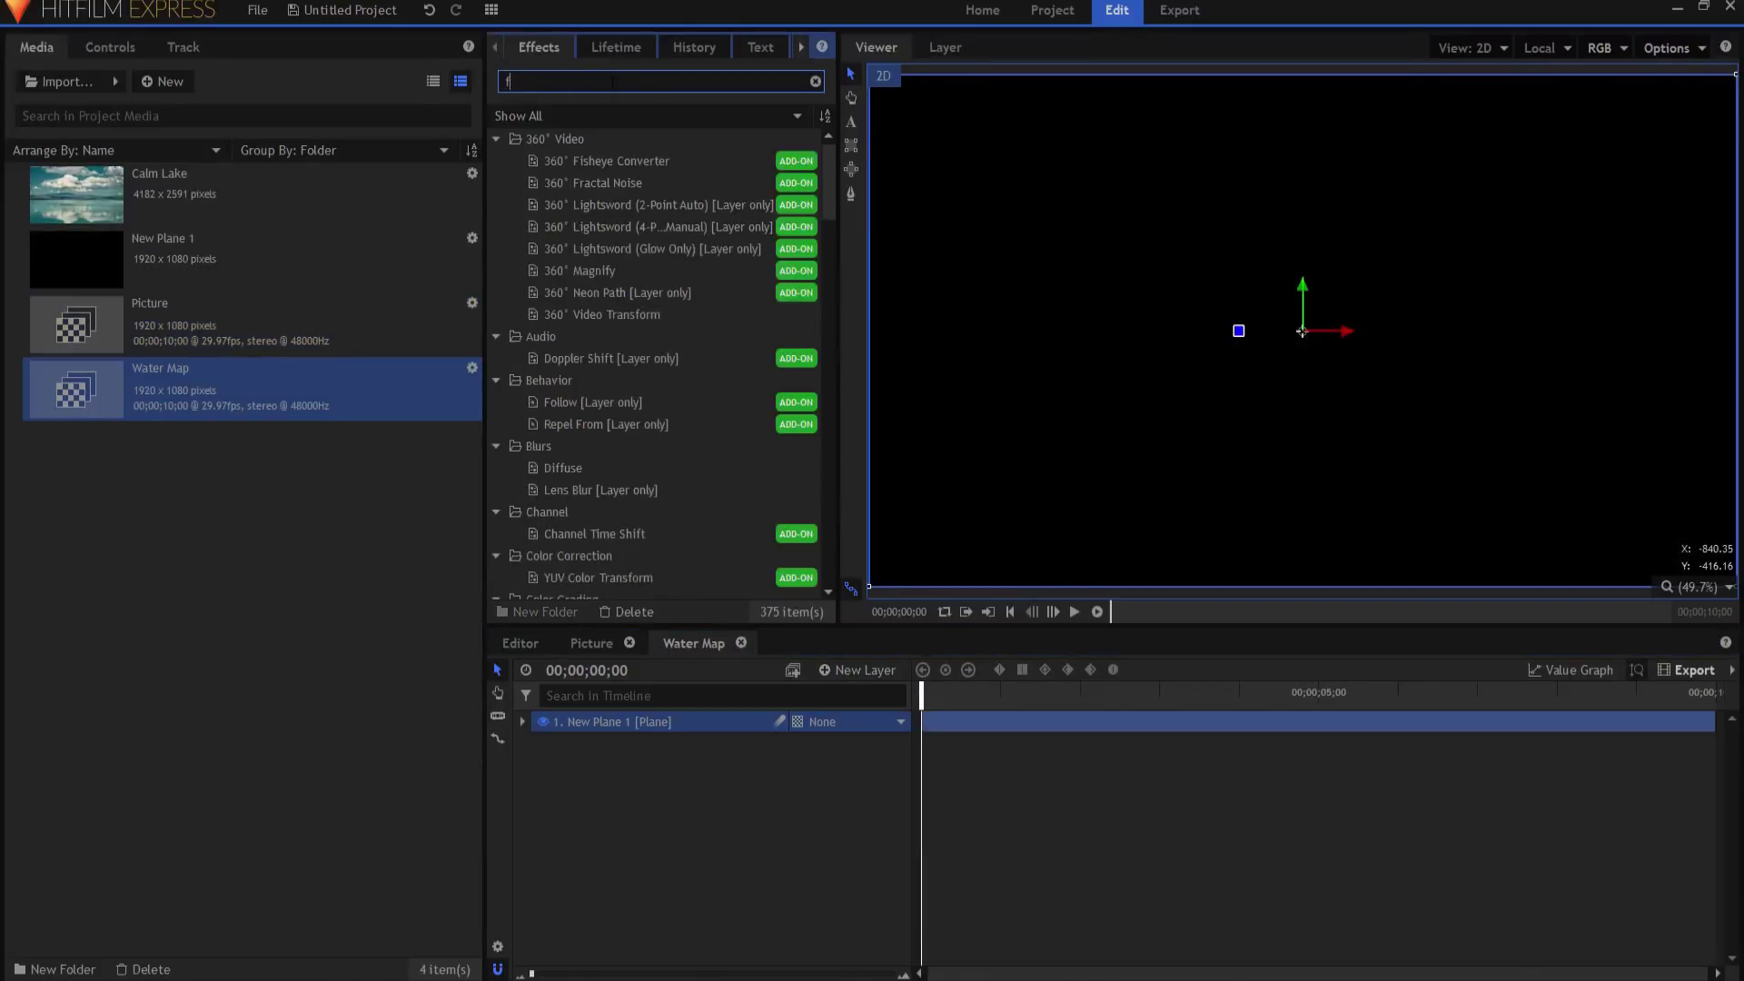
type("ract")
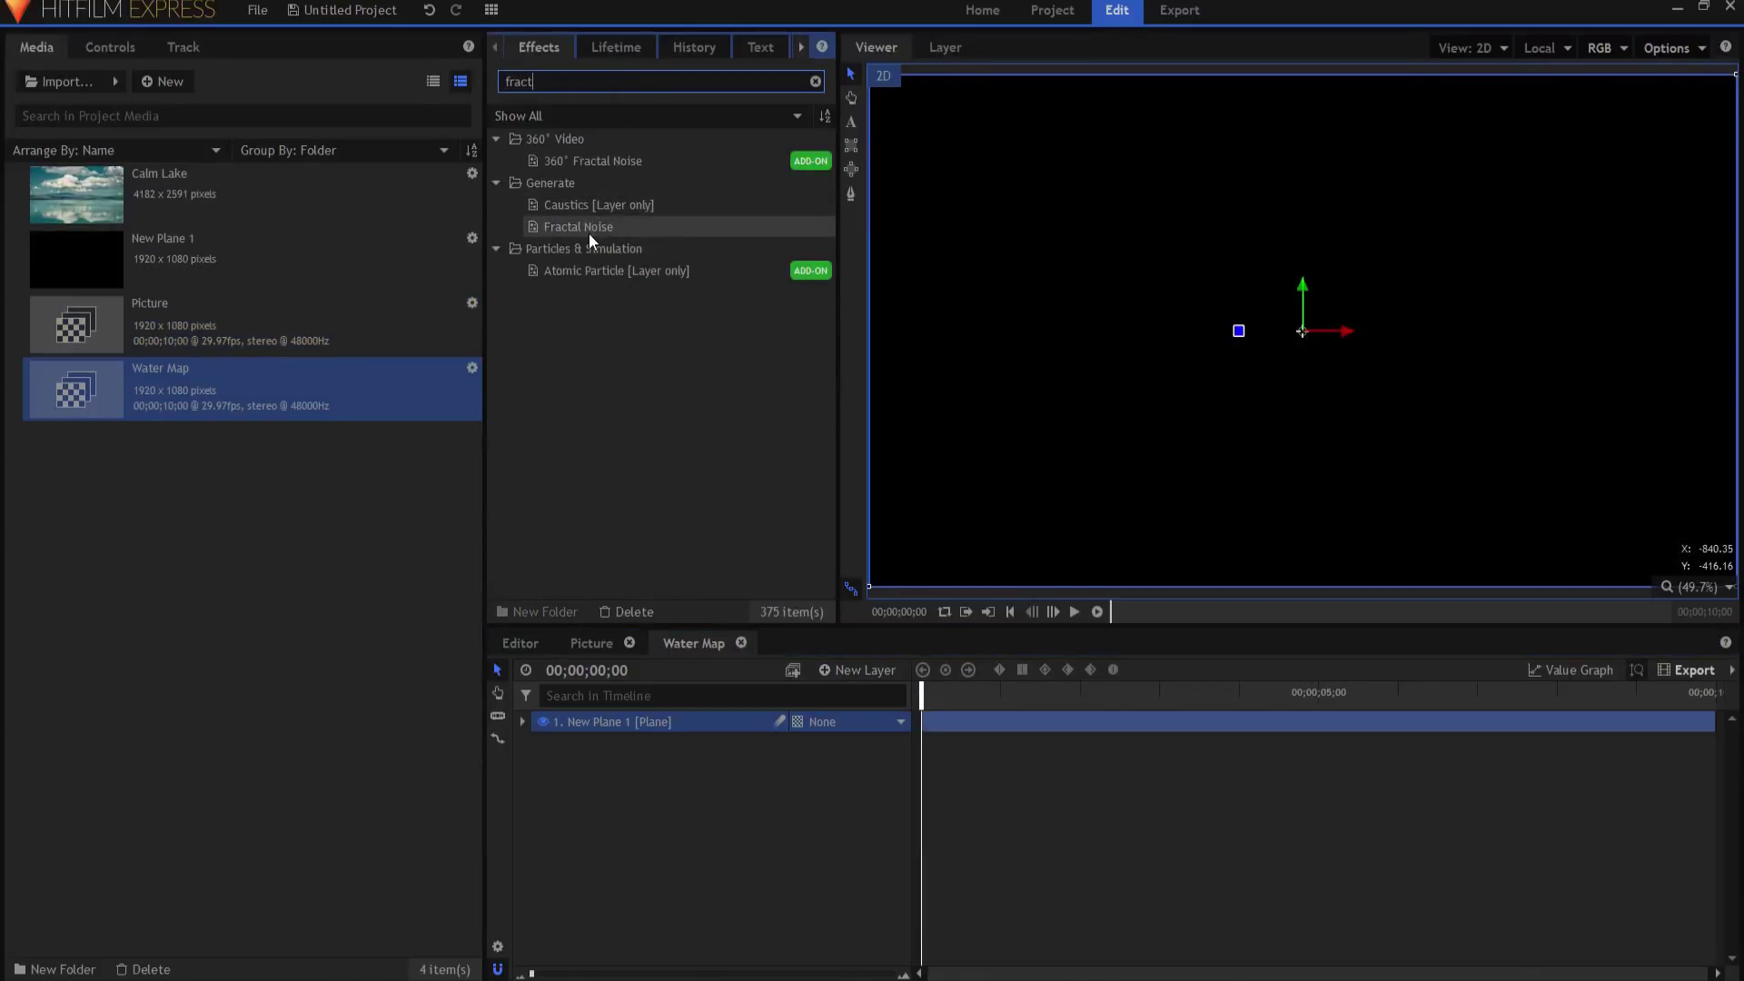
left_click_drag(586, 221, 591, 618)
left_click_drag(617, 726, 616, 727)
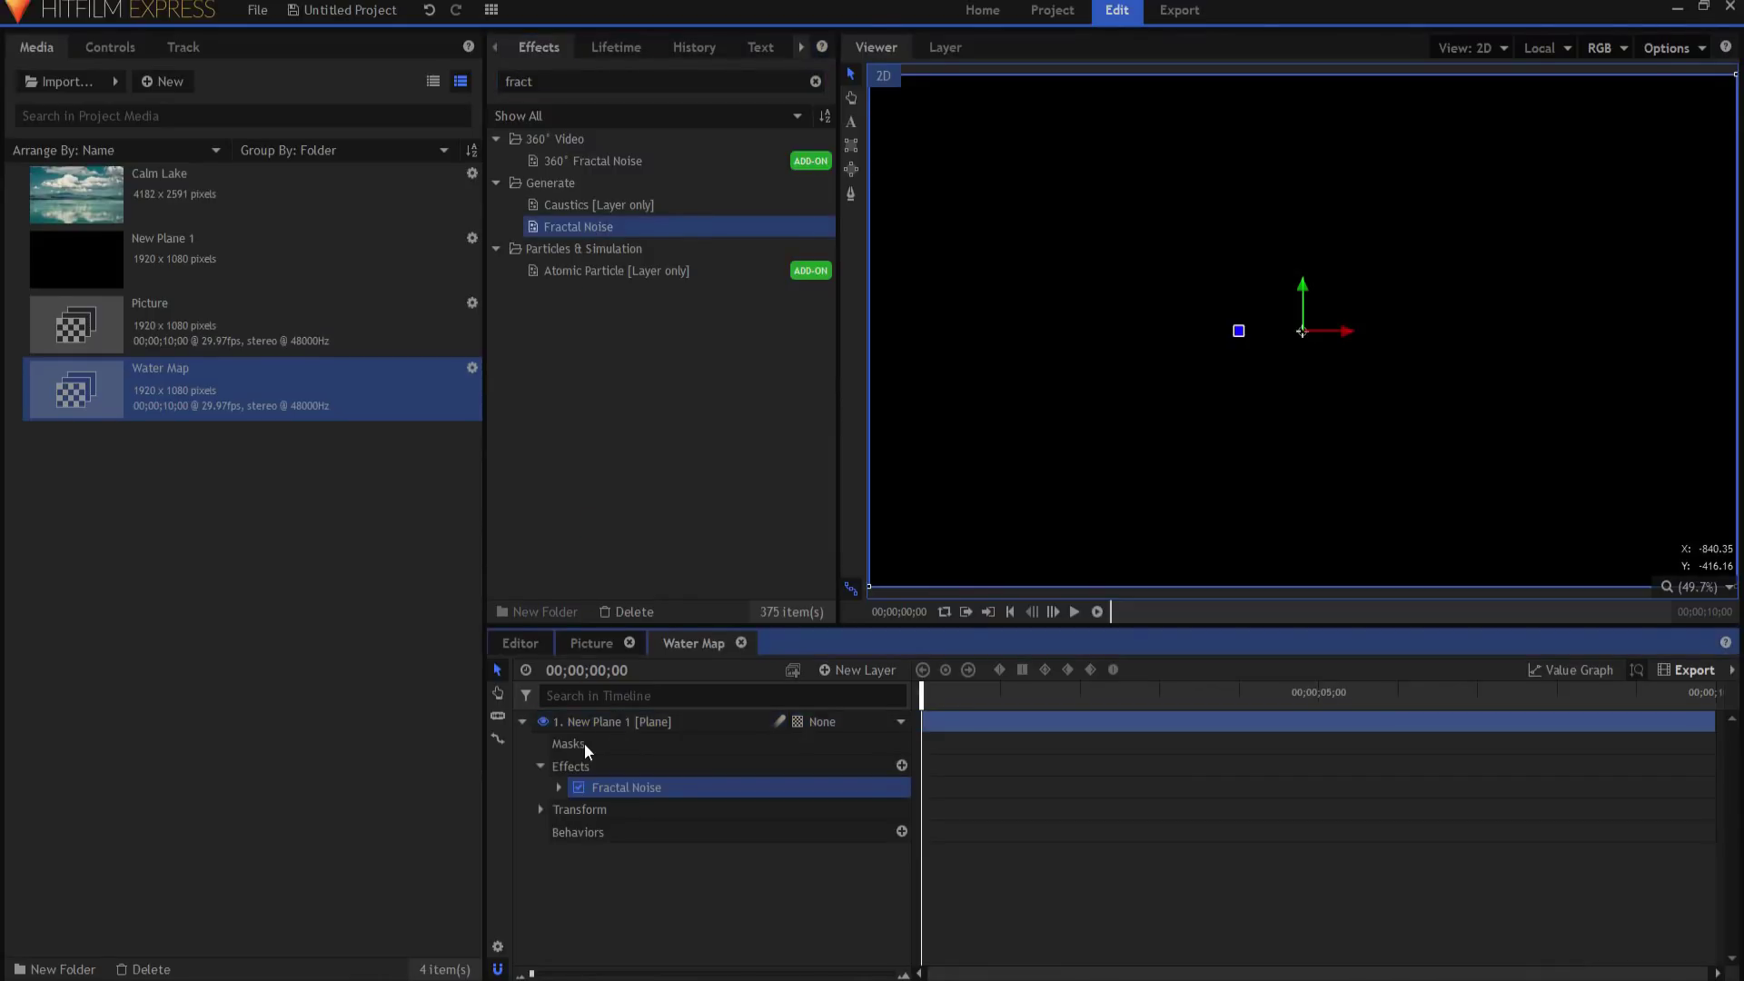
left_click(555, 787)
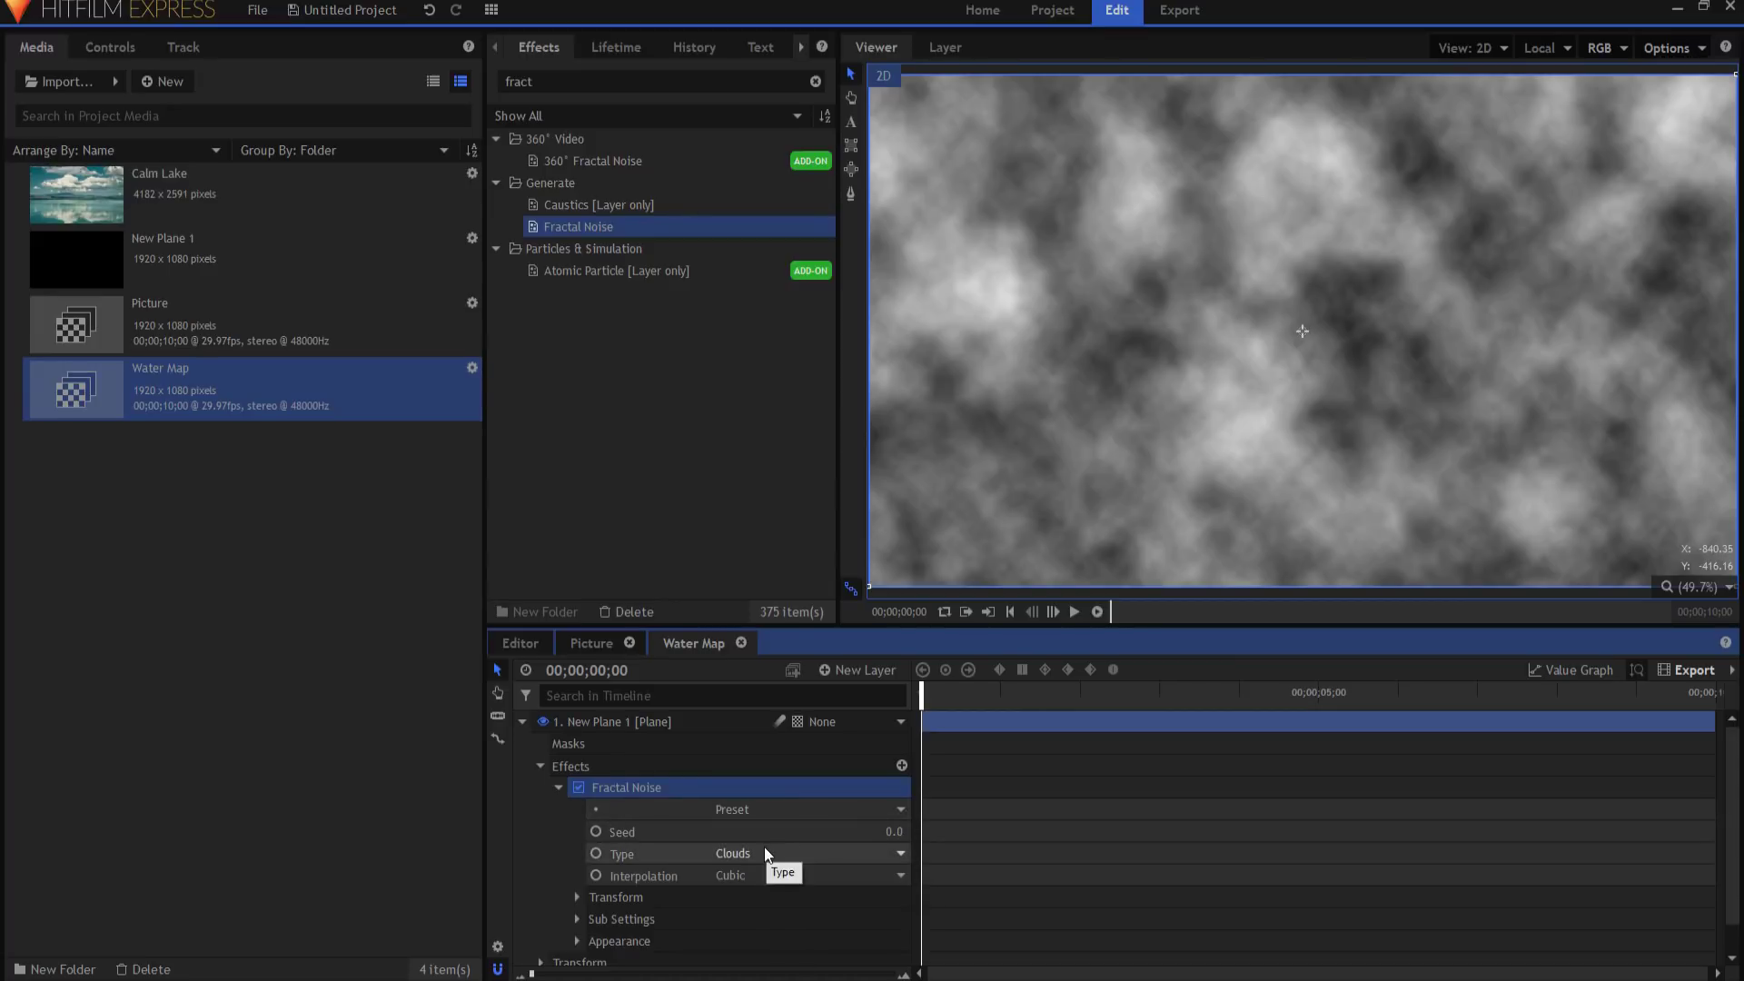
Step: Apply the Watery preset to Fractal Noise and keyframe Seed from 0 to 1 at the end
left_click(747, 811)
left_click(779, 789)
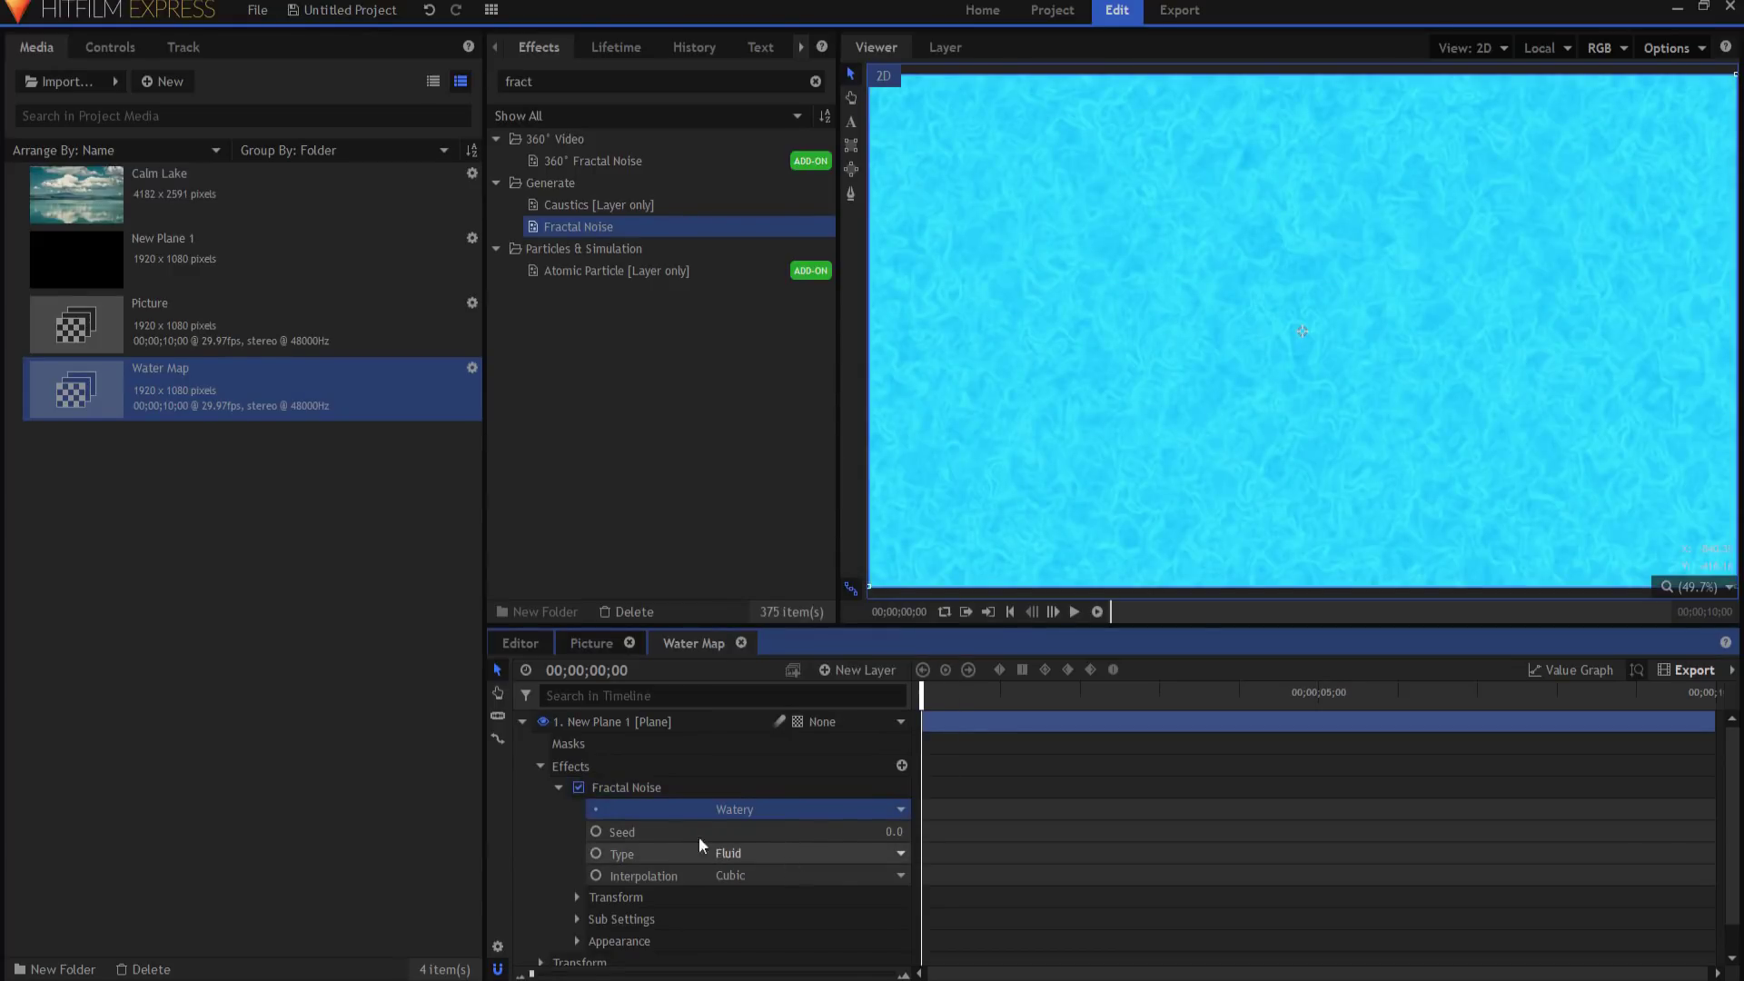
left_click(596, 830)
key("End")
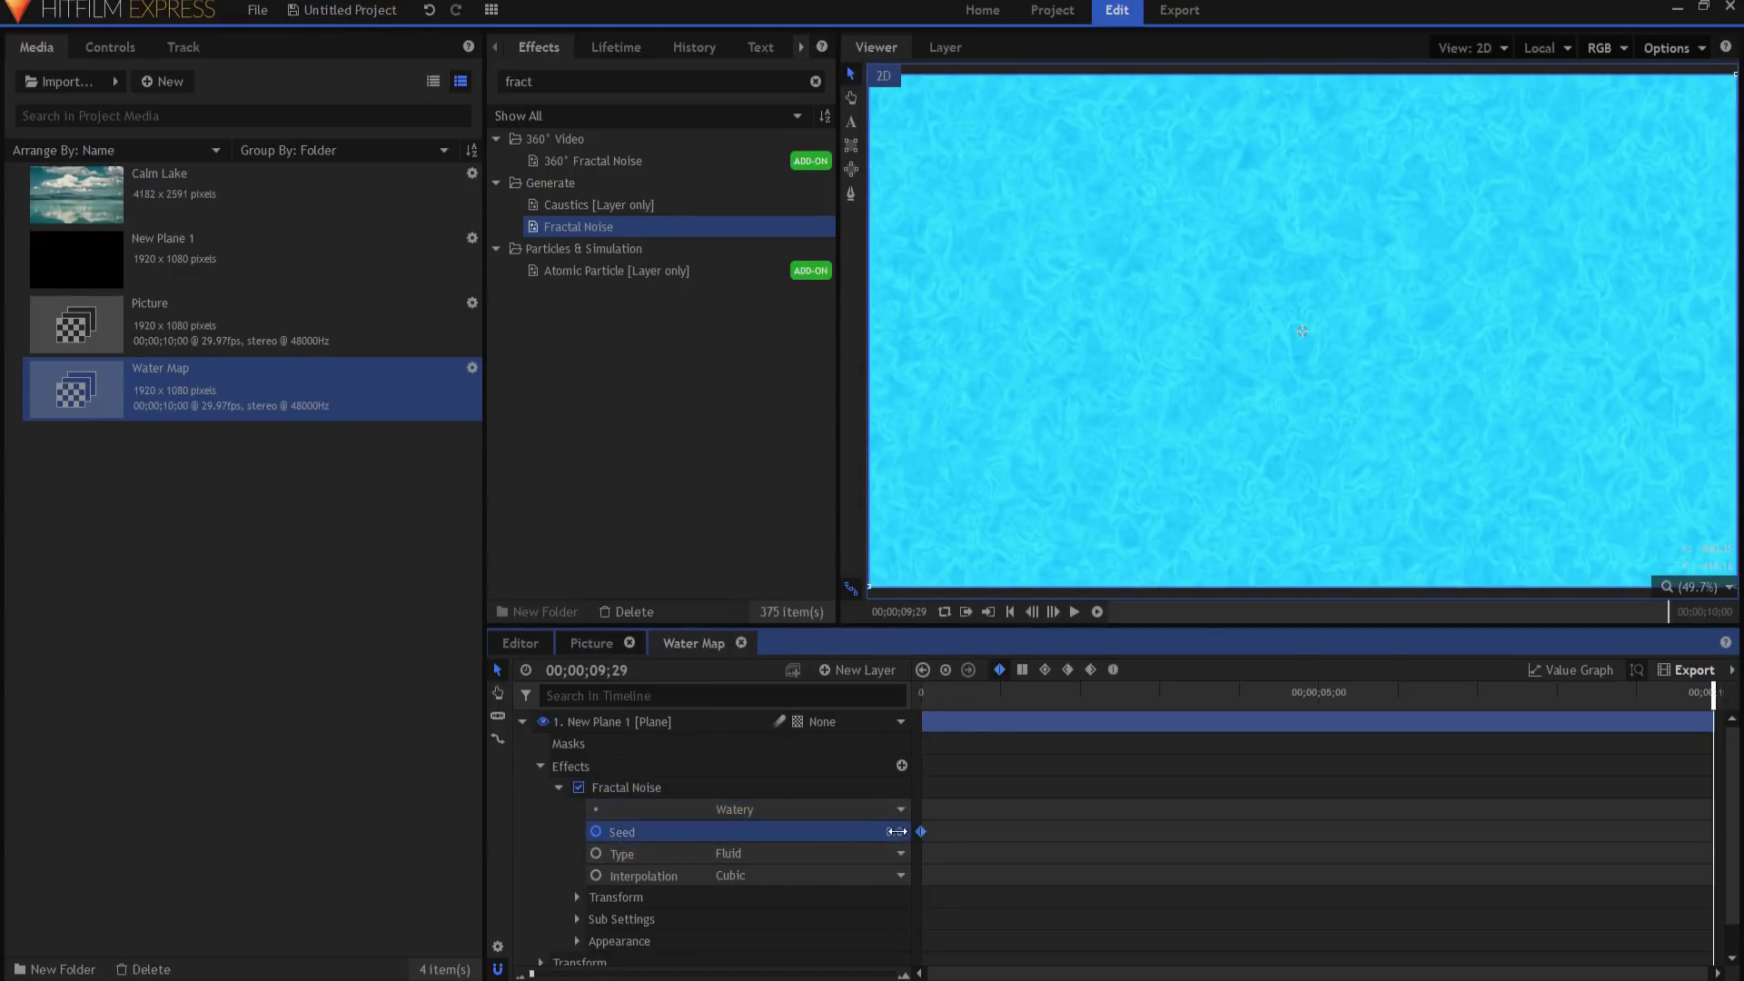
left_click(893, 829)
type("1")
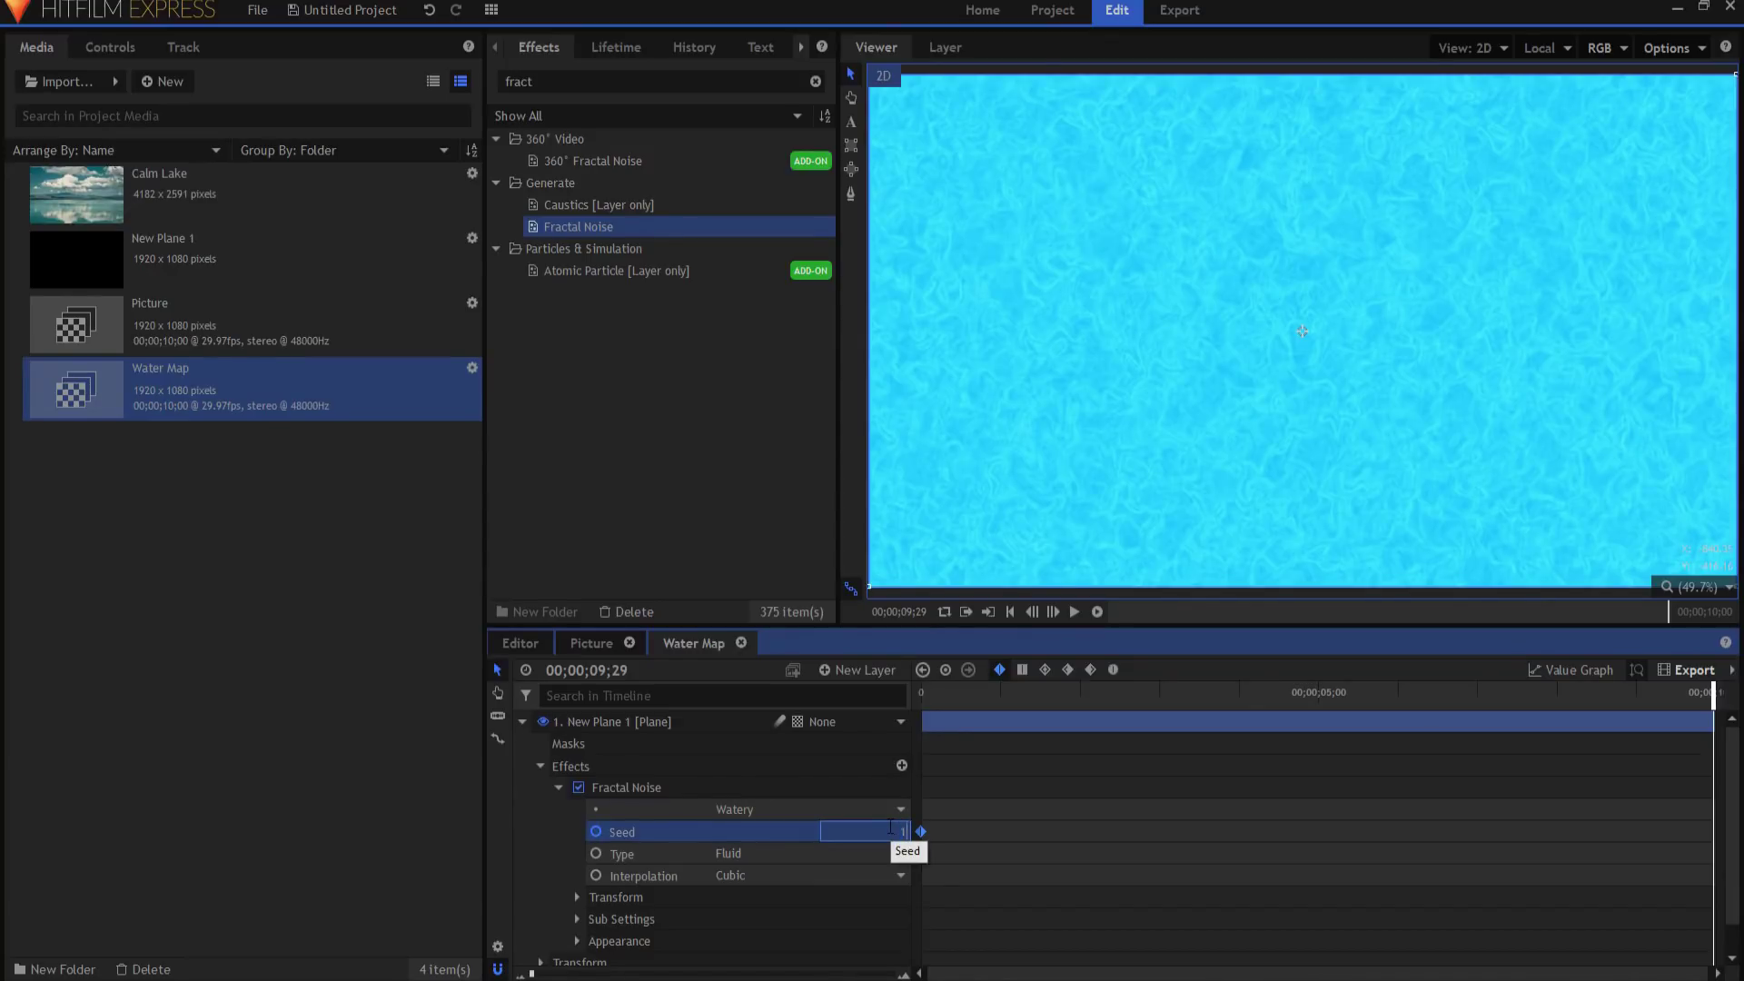
key("Return")
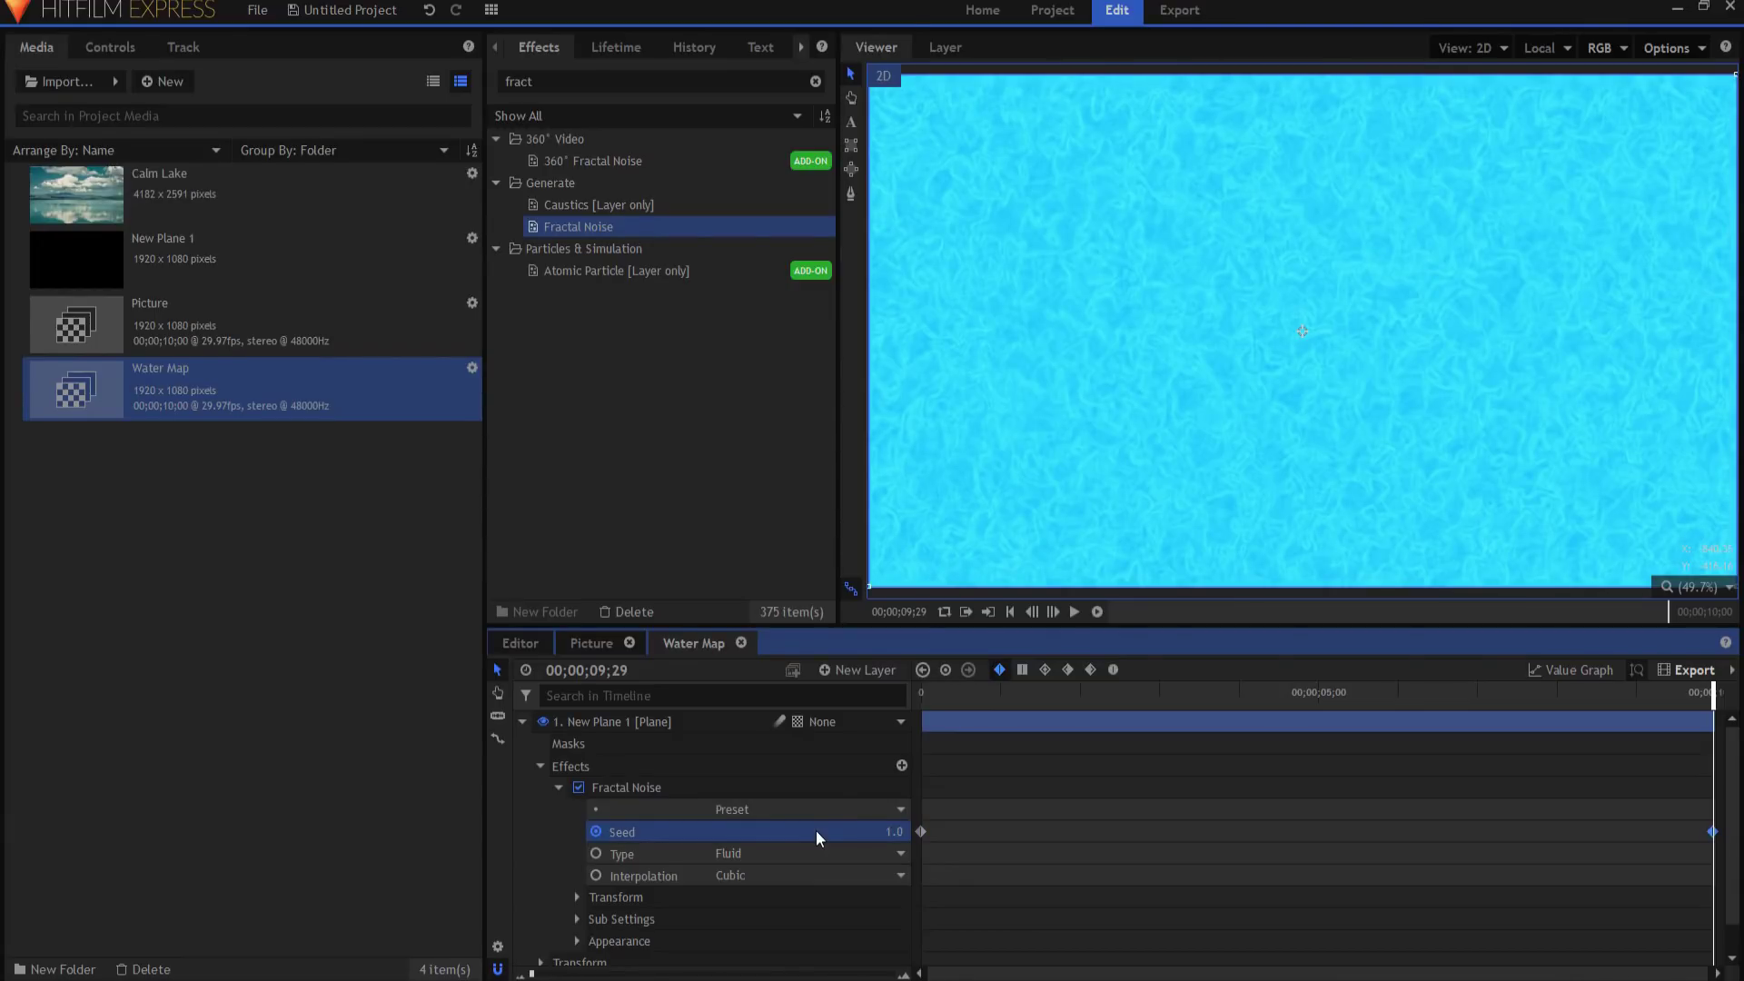
Step: Preview the noise animation, then return the playhead to the first frame
left_click(1009, 612)
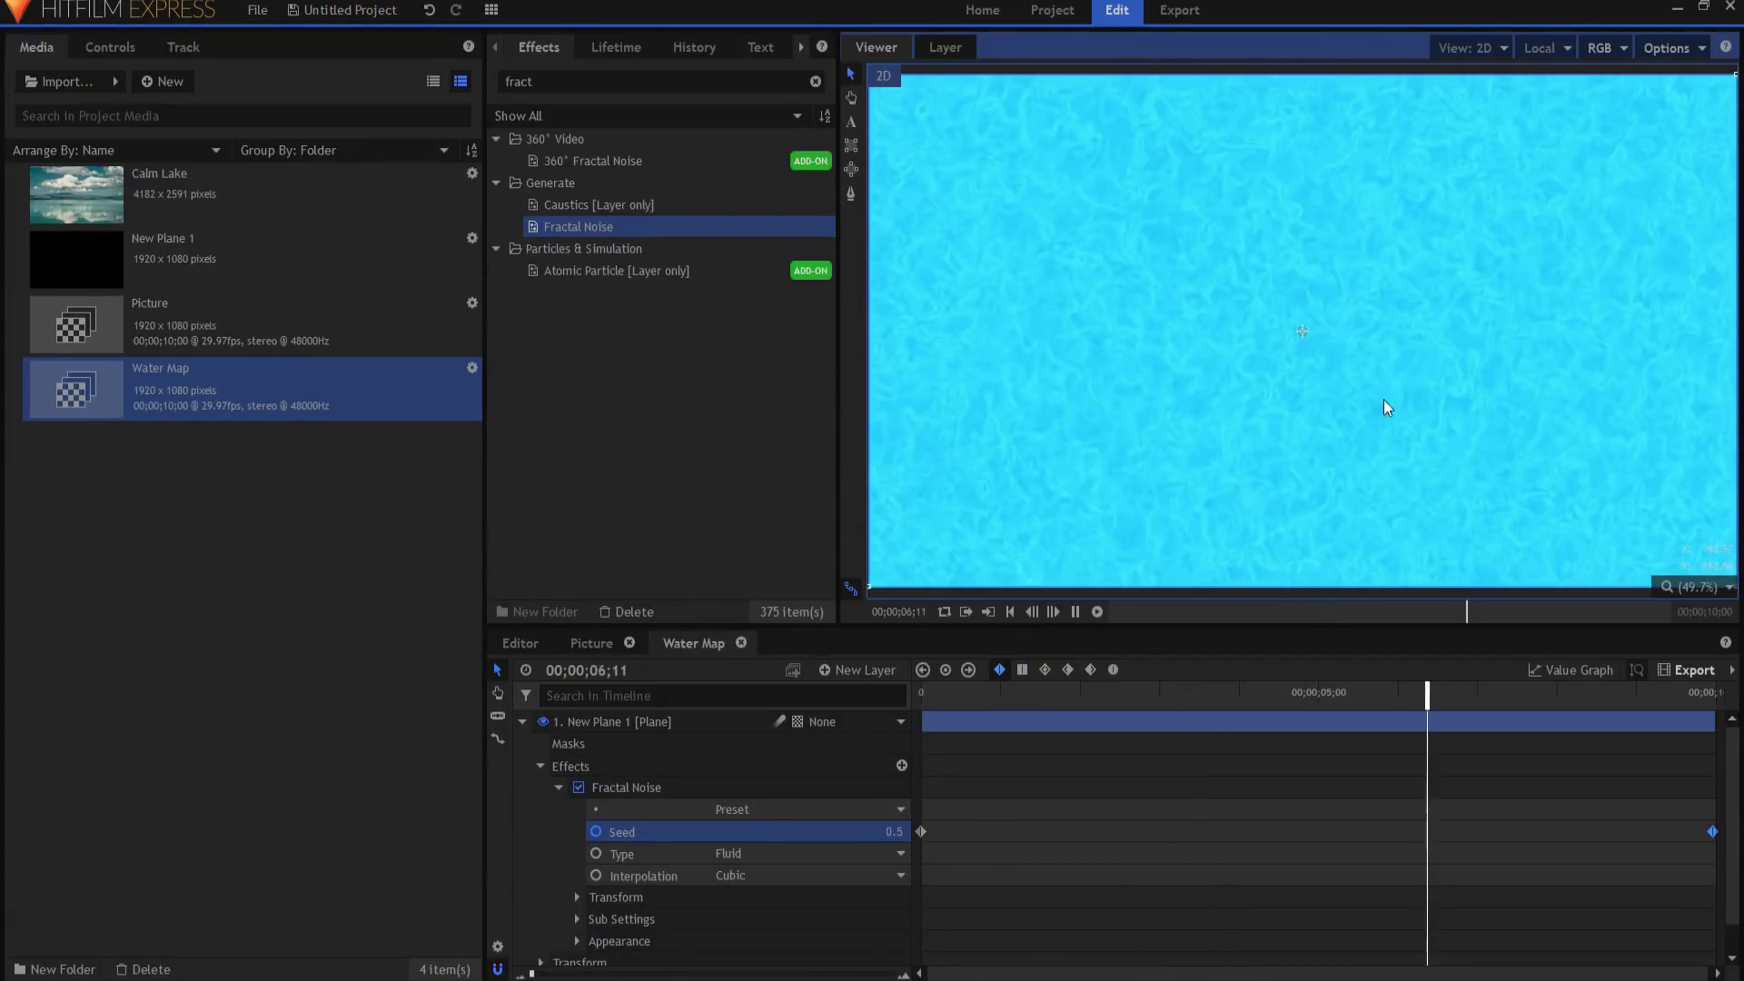
key("space")
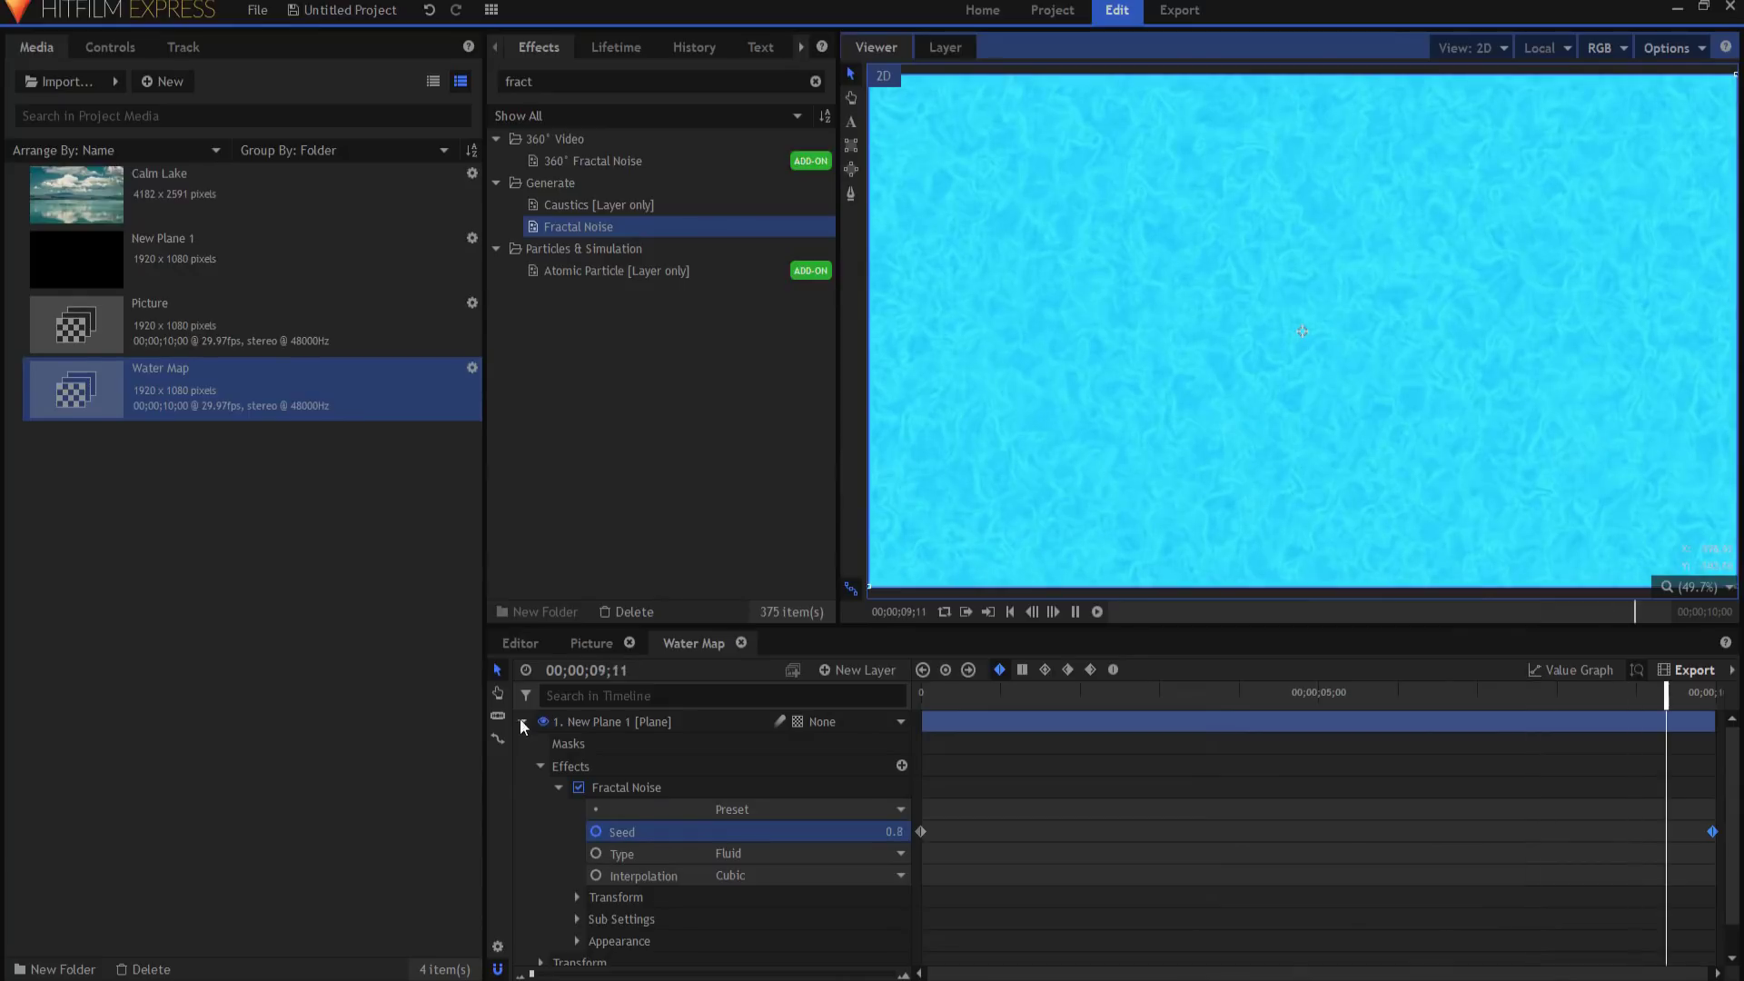
left_click(1010, 611)
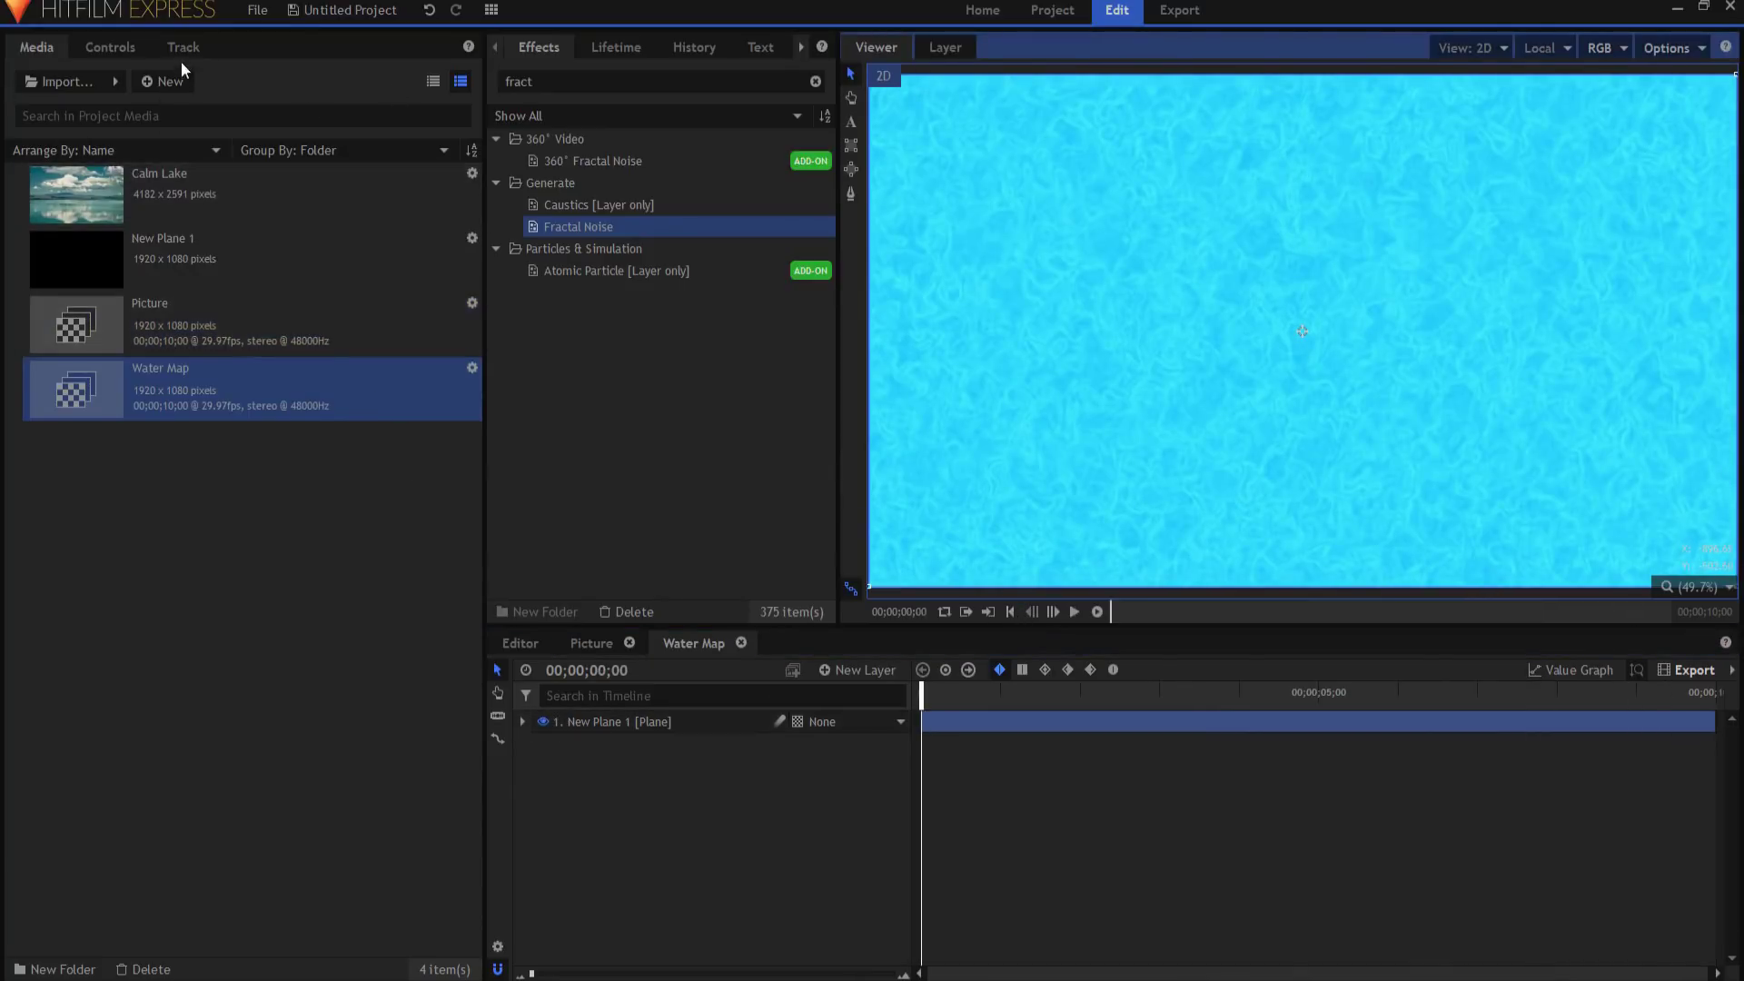
Step: Create a new composite shot named 'Final'
left_click(161, 81)
left_click(185, 106)
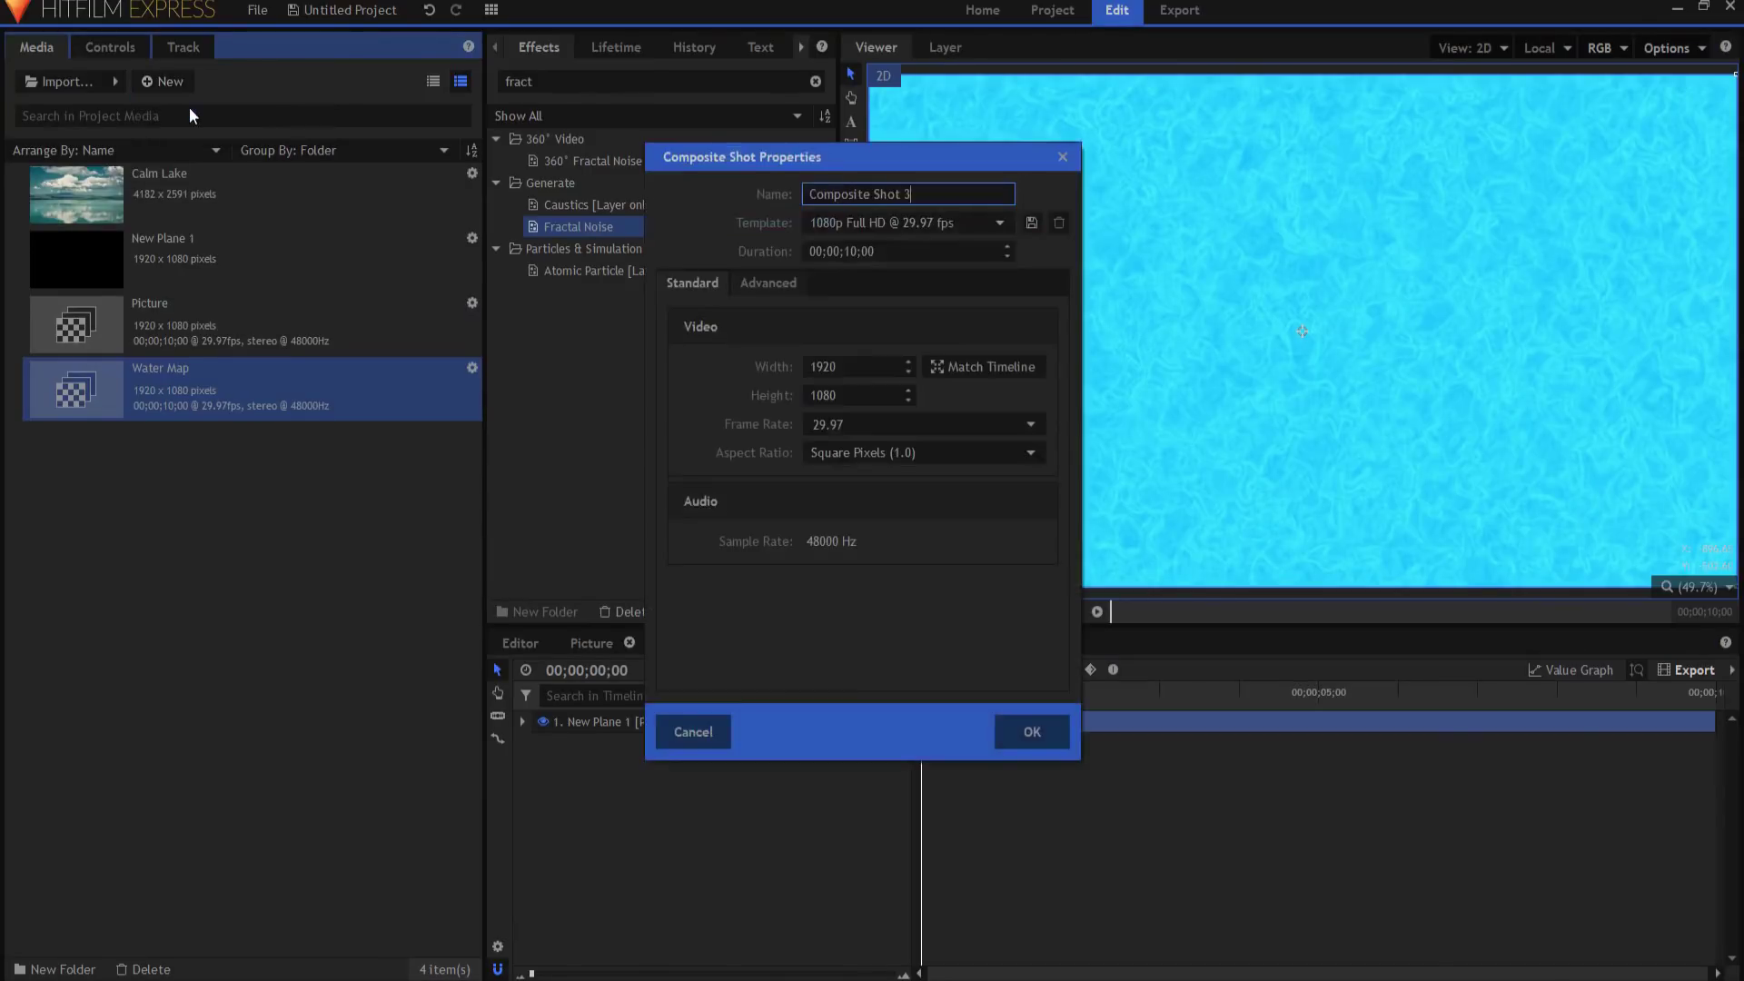
key("ctrl+a")
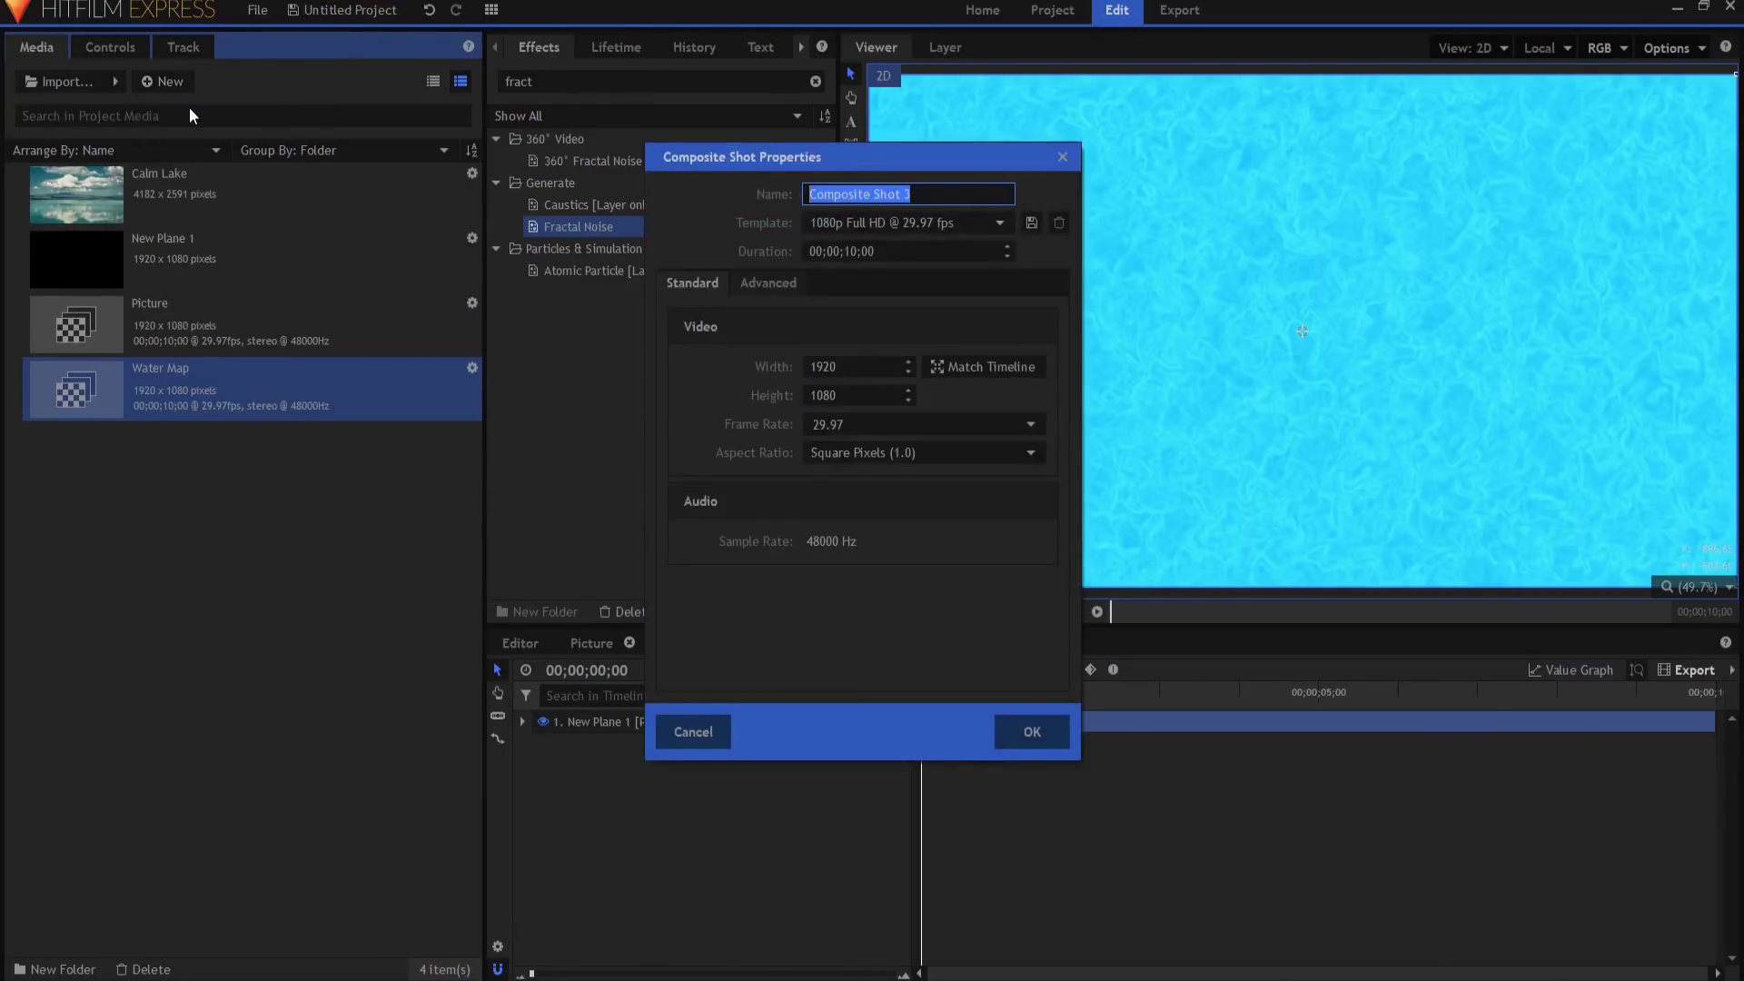
type("Final")
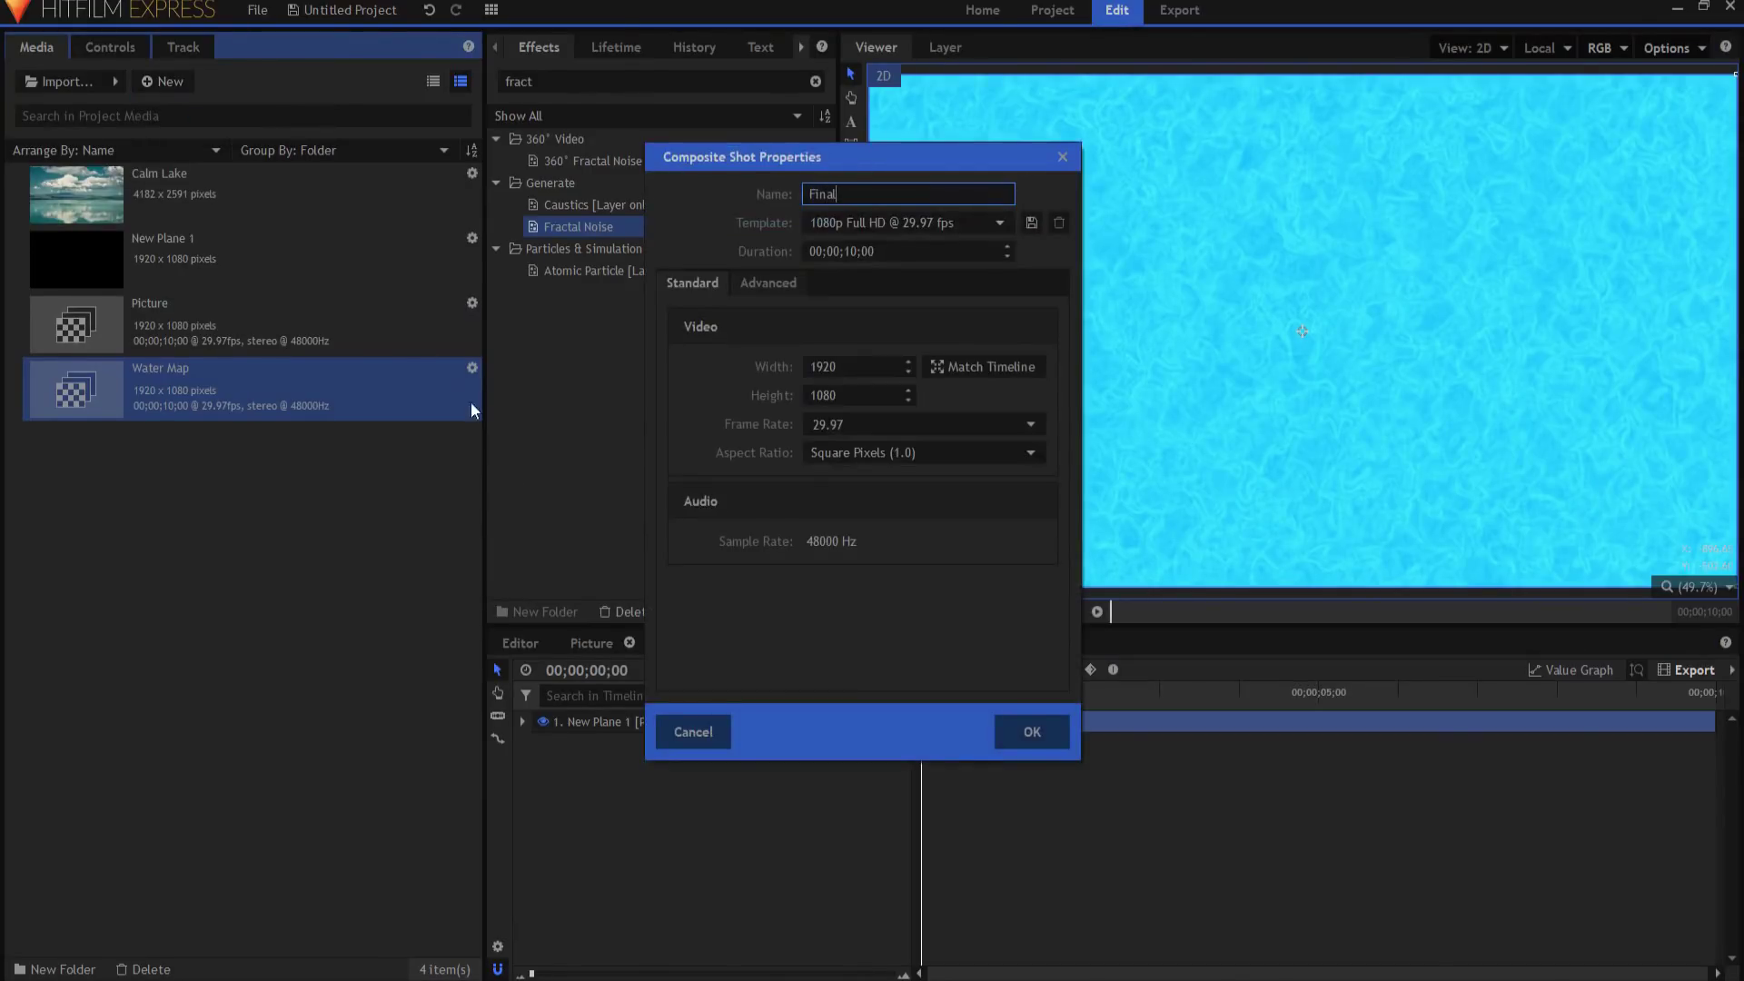
left_click(1033, 721)
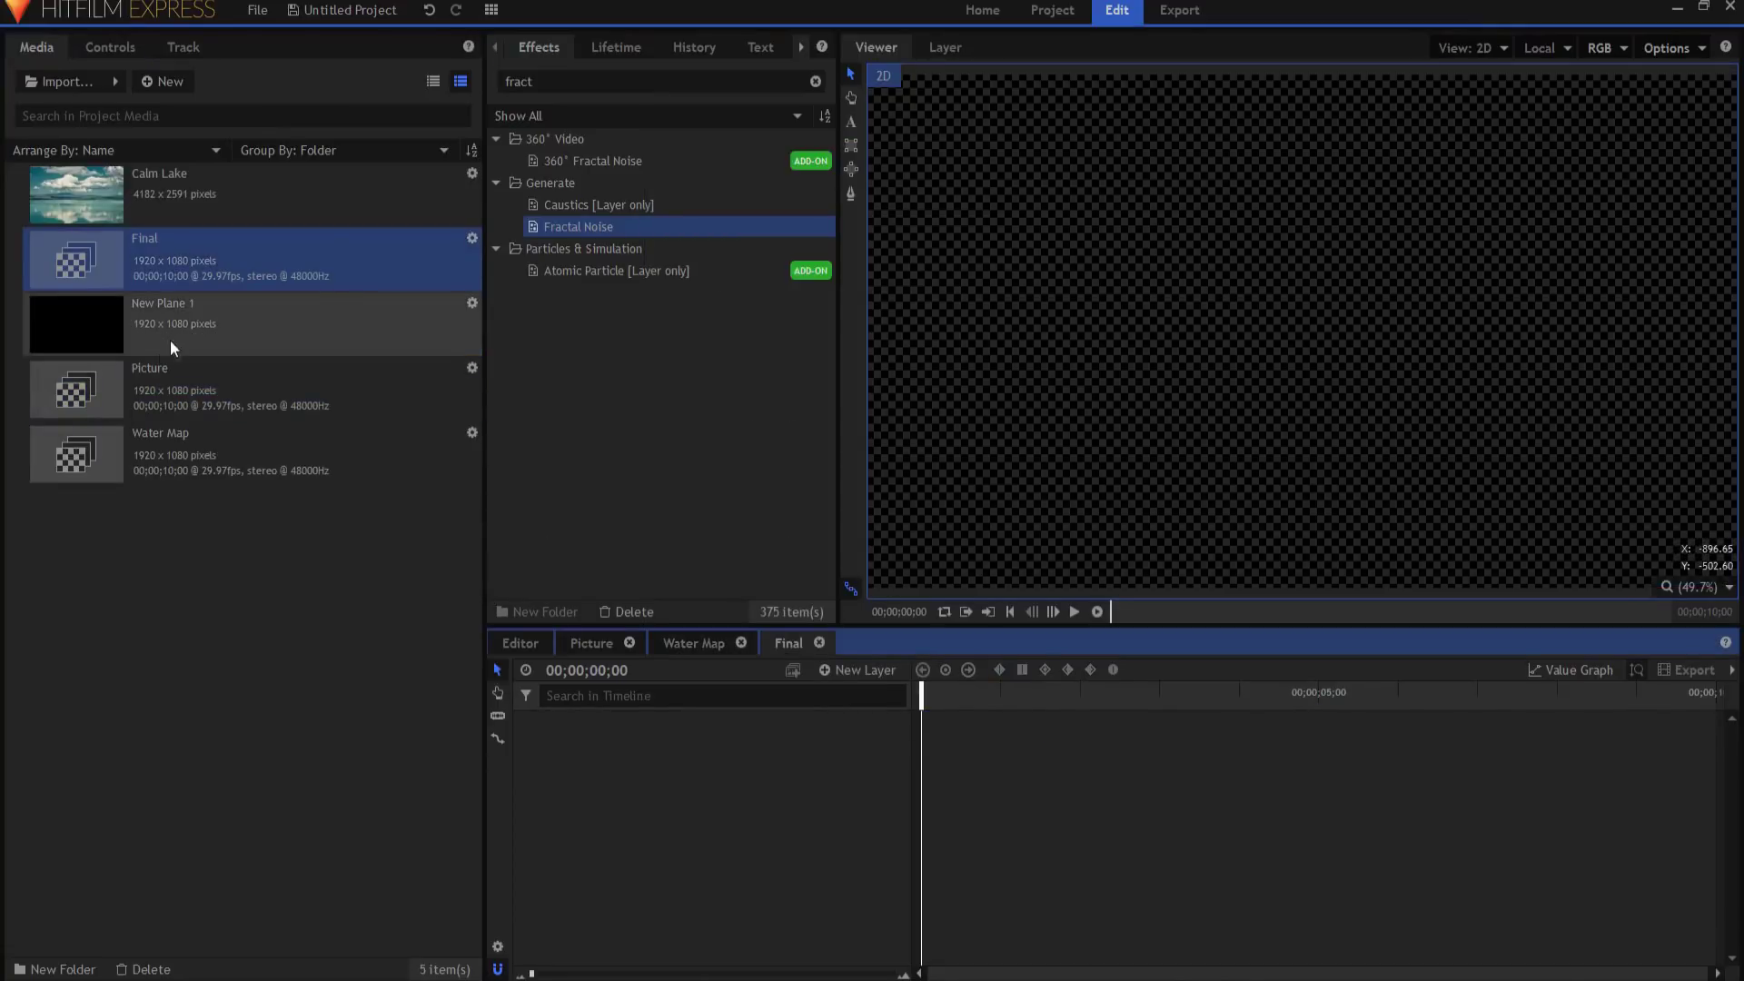
Step: Stack Picture above Water Map in the Final timeline and select Picture with the Mask tool
left_click_drag(185, 416, 693, 768)
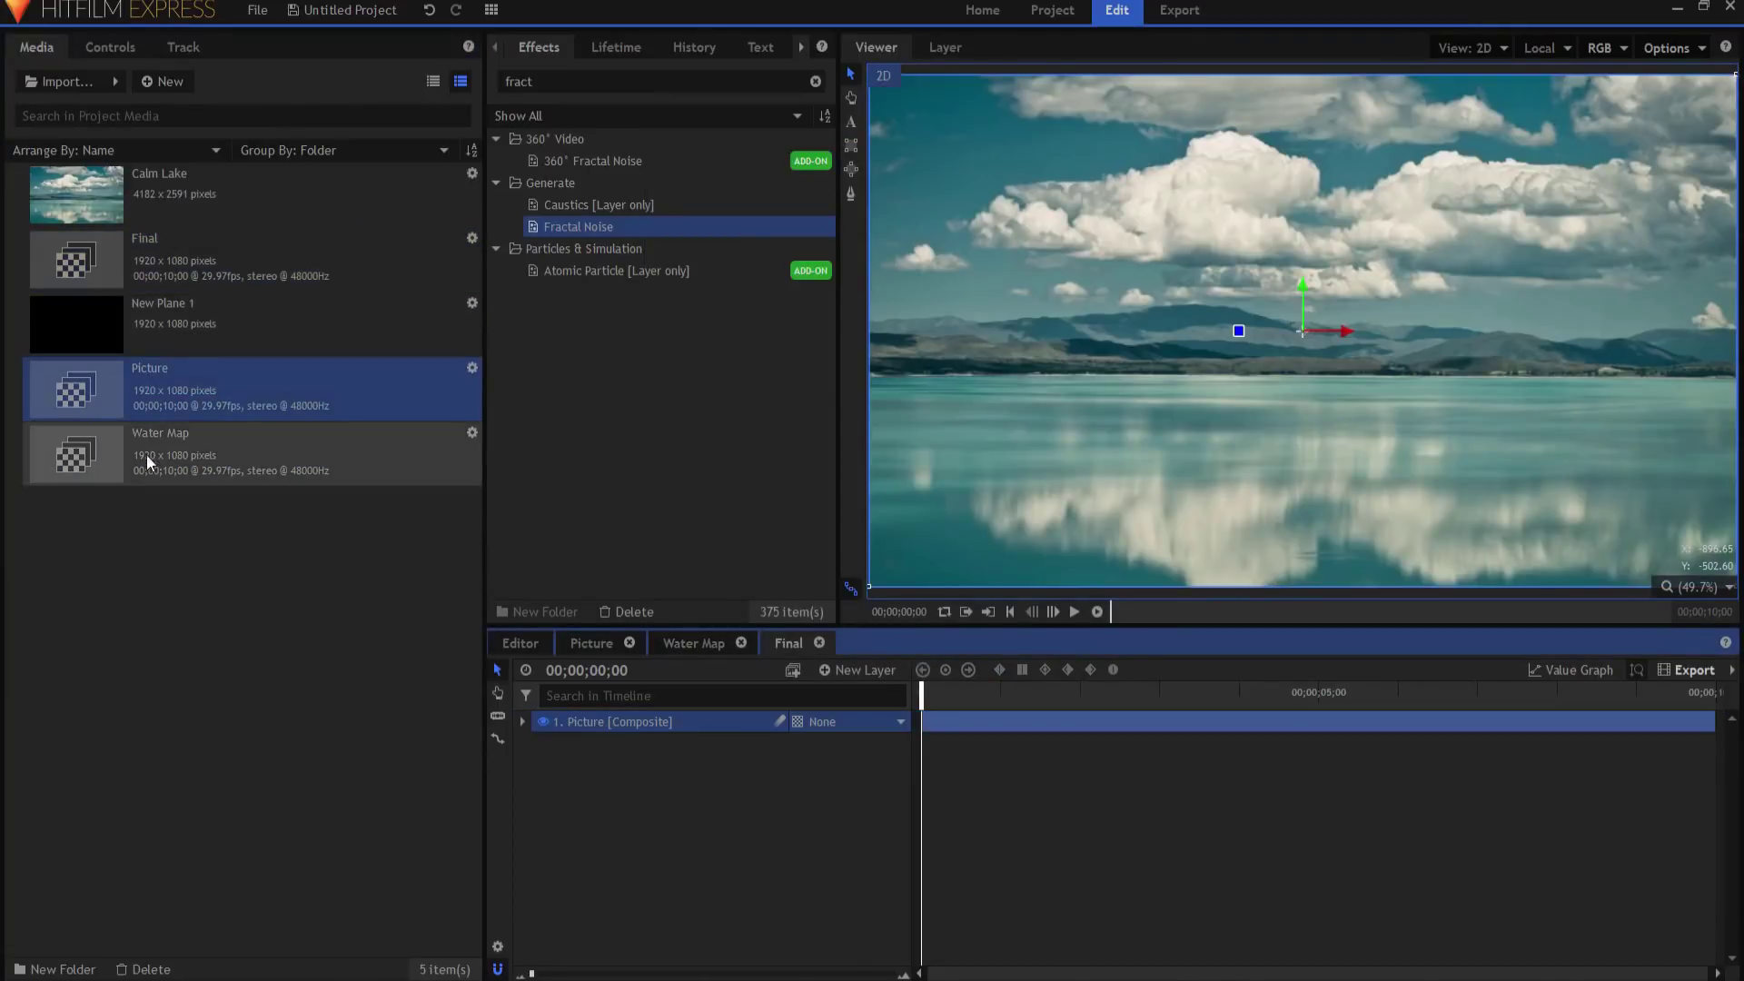
left_click_drag(145, 454, 539, 746)
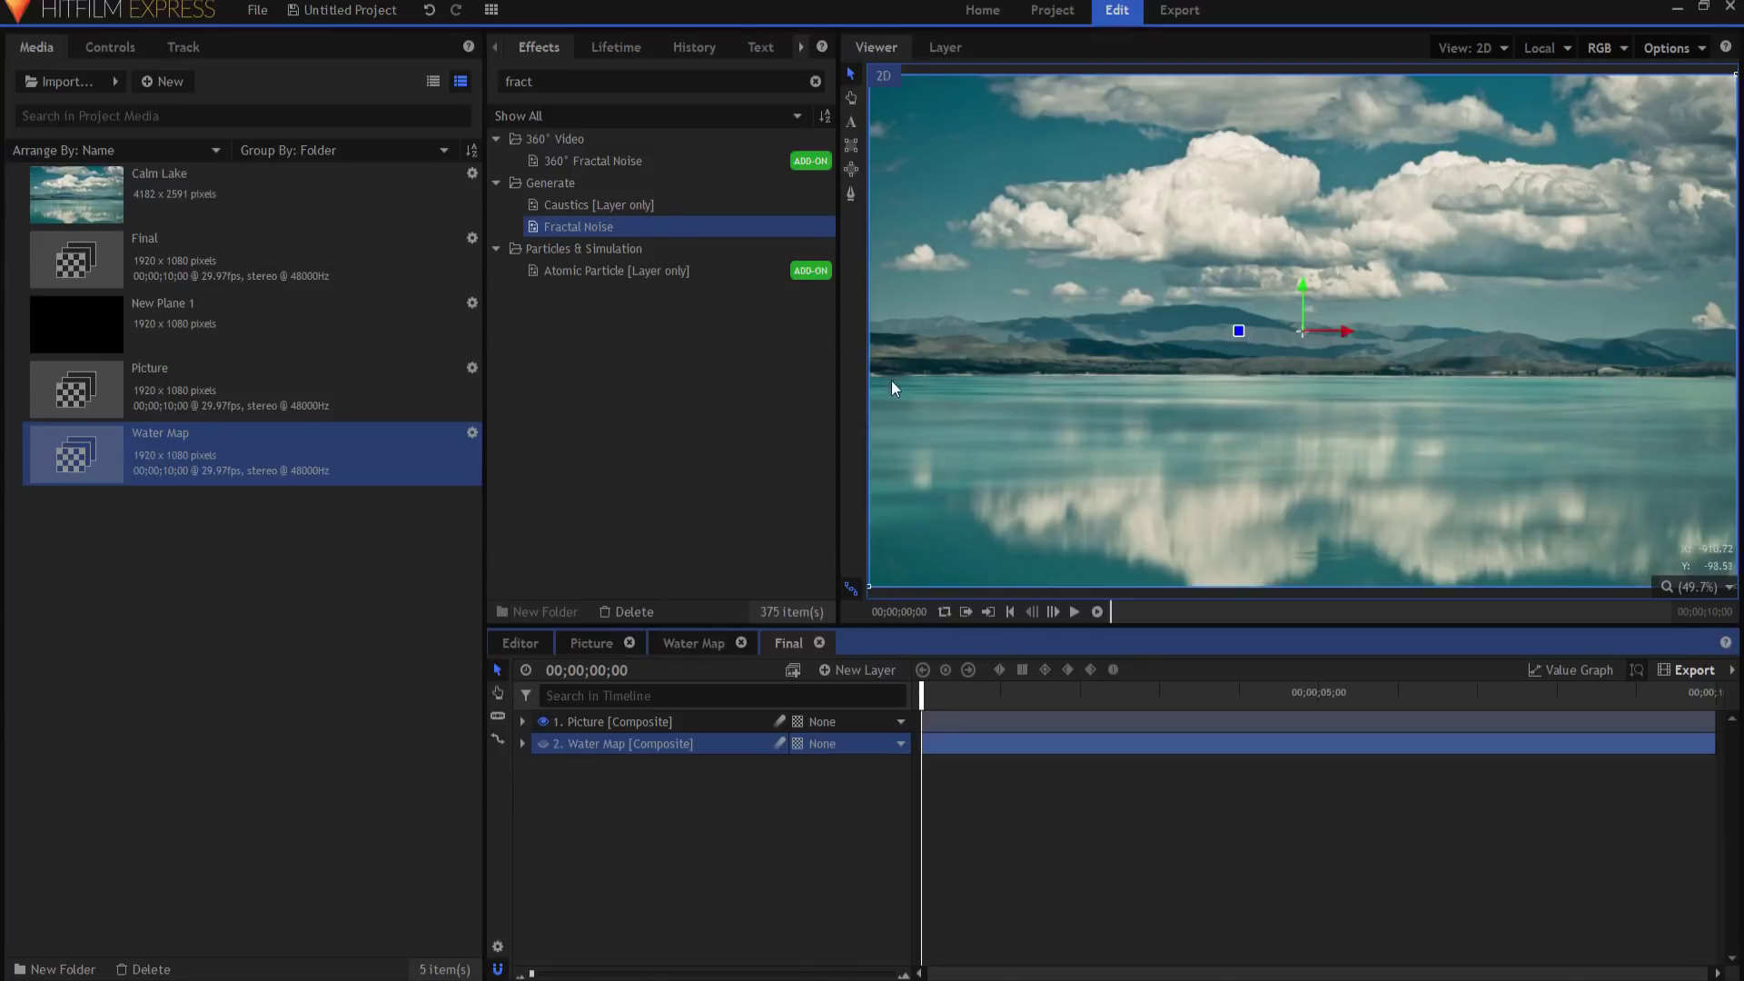
left_click(850, 192)
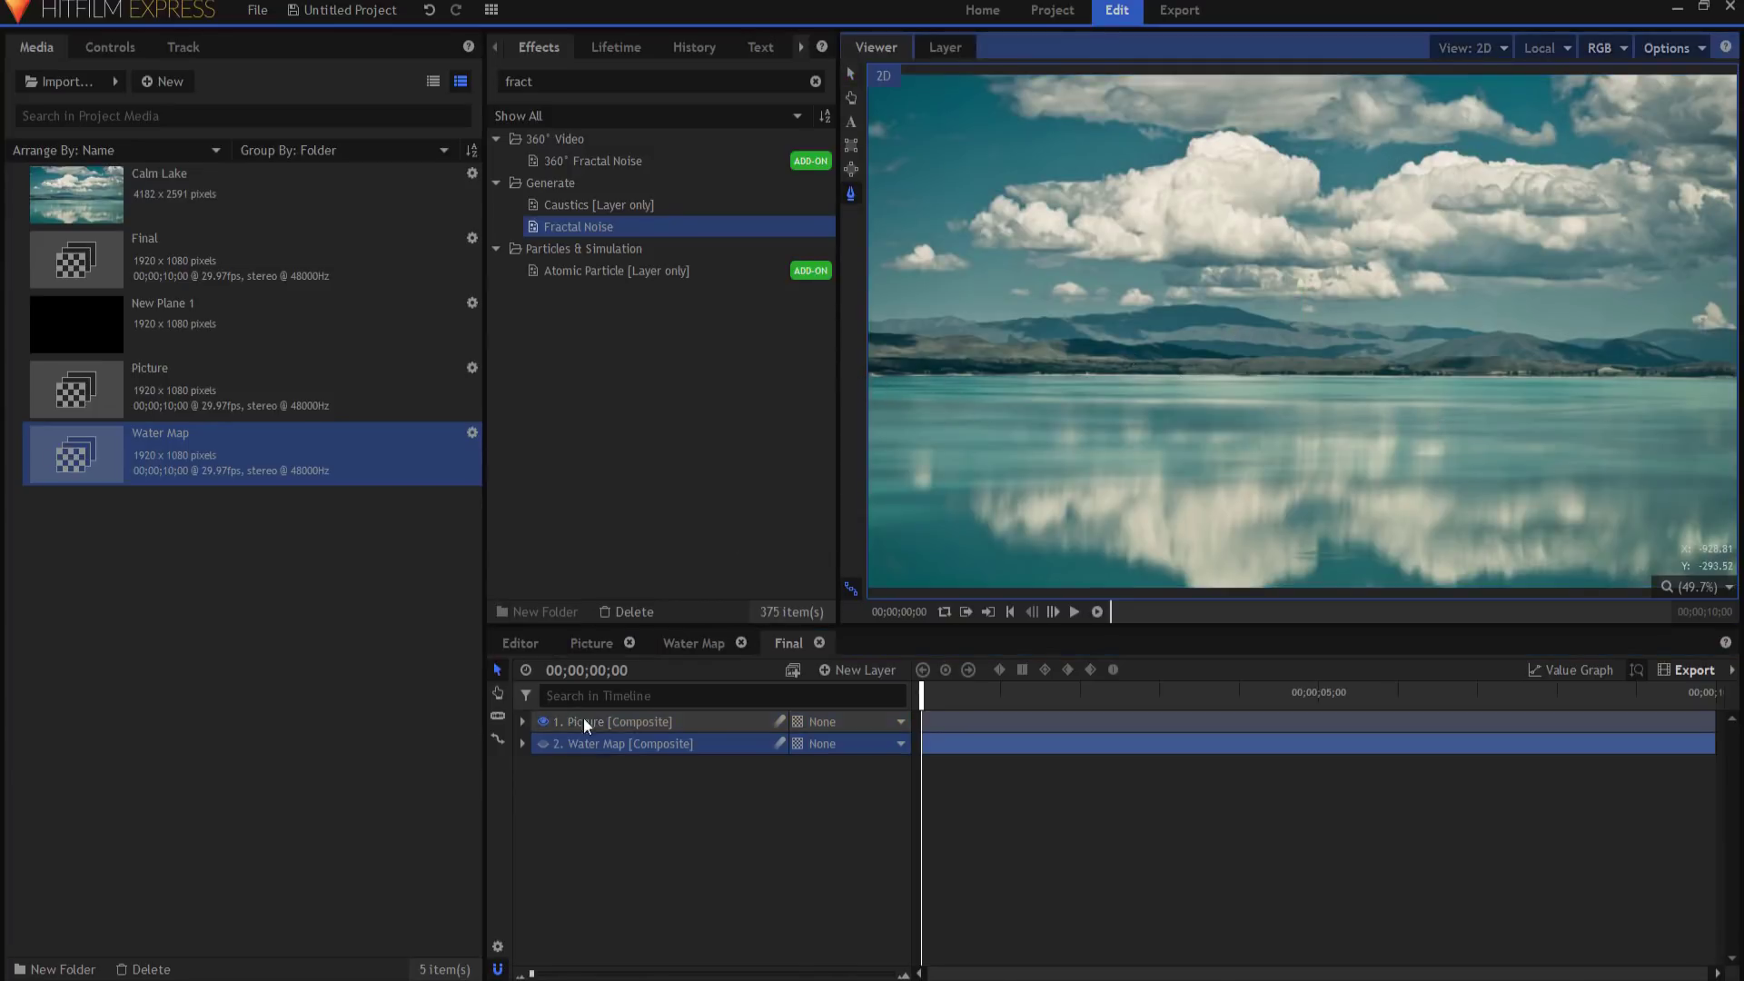
left_click(609, 721)
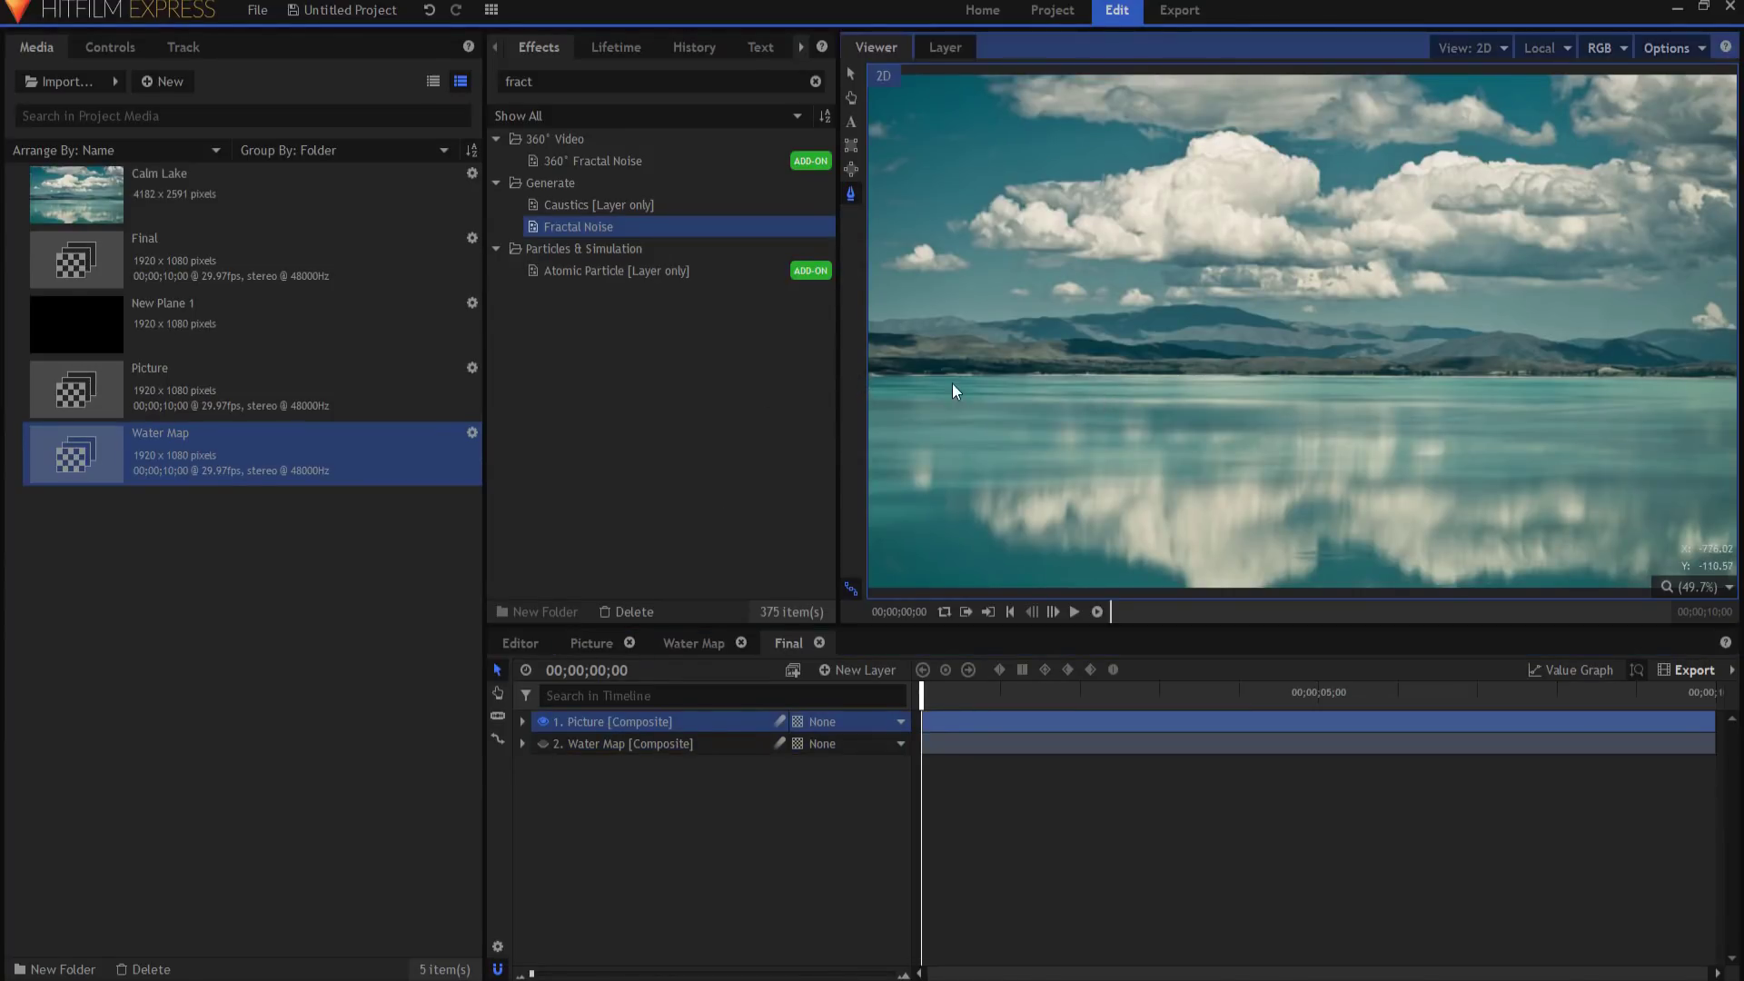
scroll(949, 393, "down", 1)
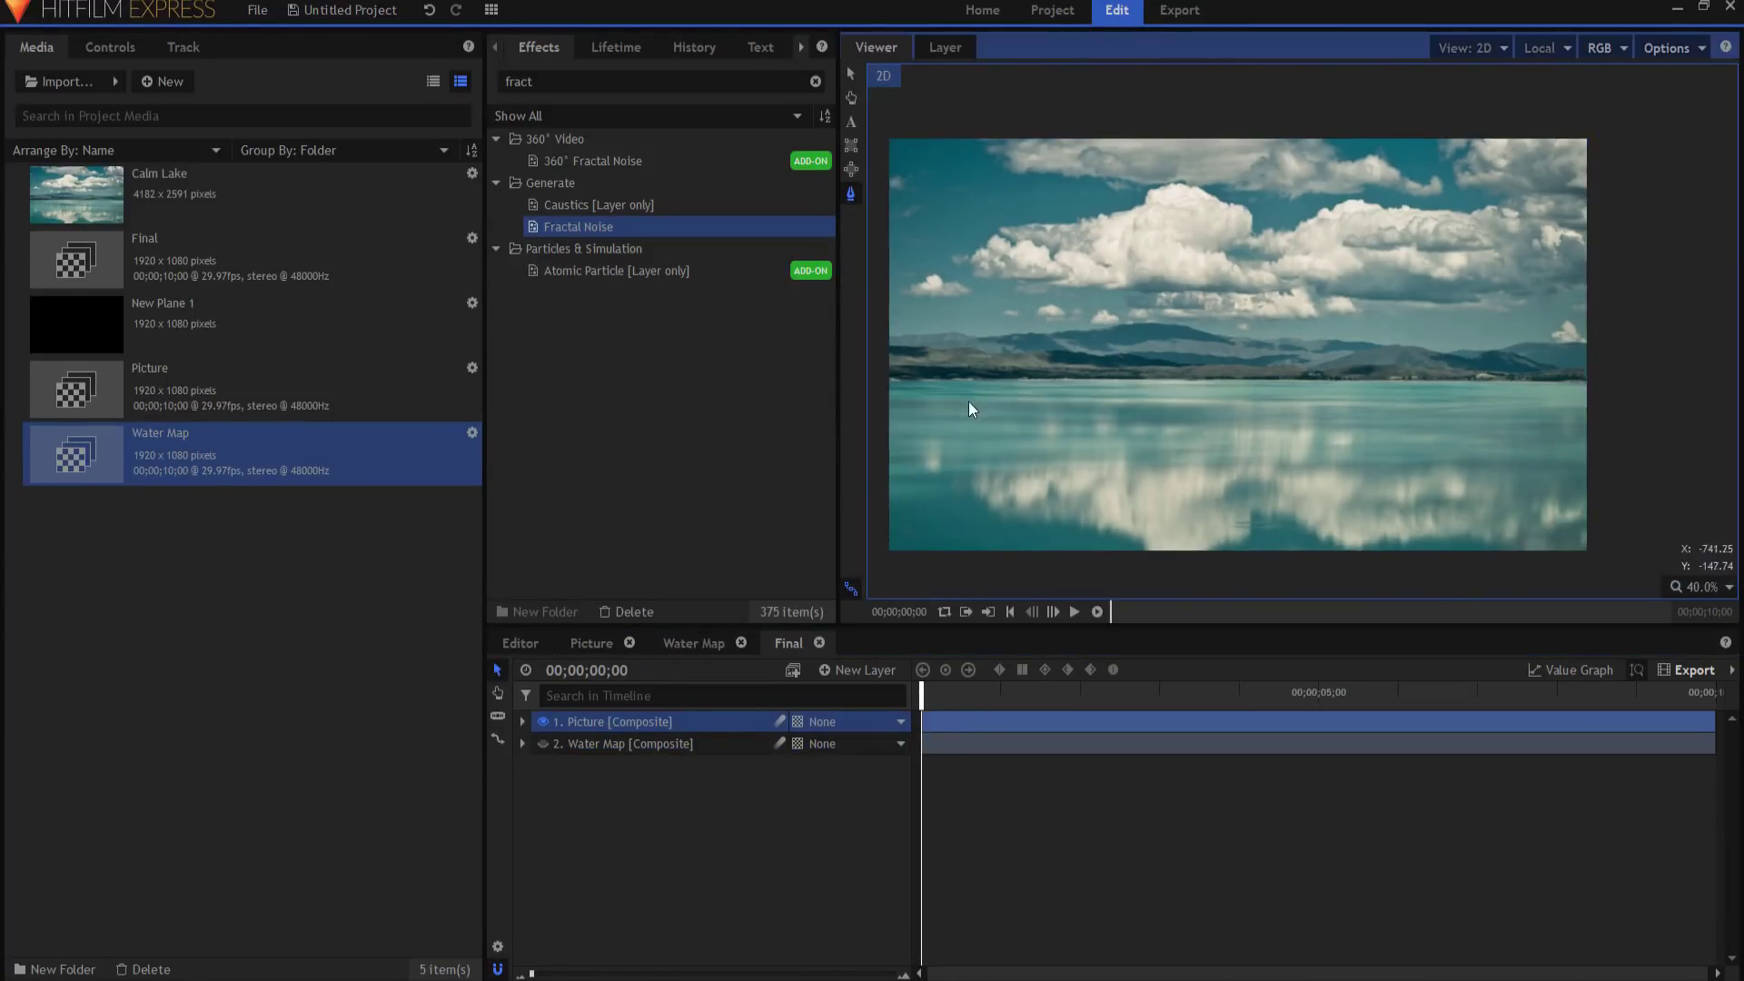
Step: Draw a closed four-point mask from the shoreline up past the image top on Picture
left_click(877, 383)
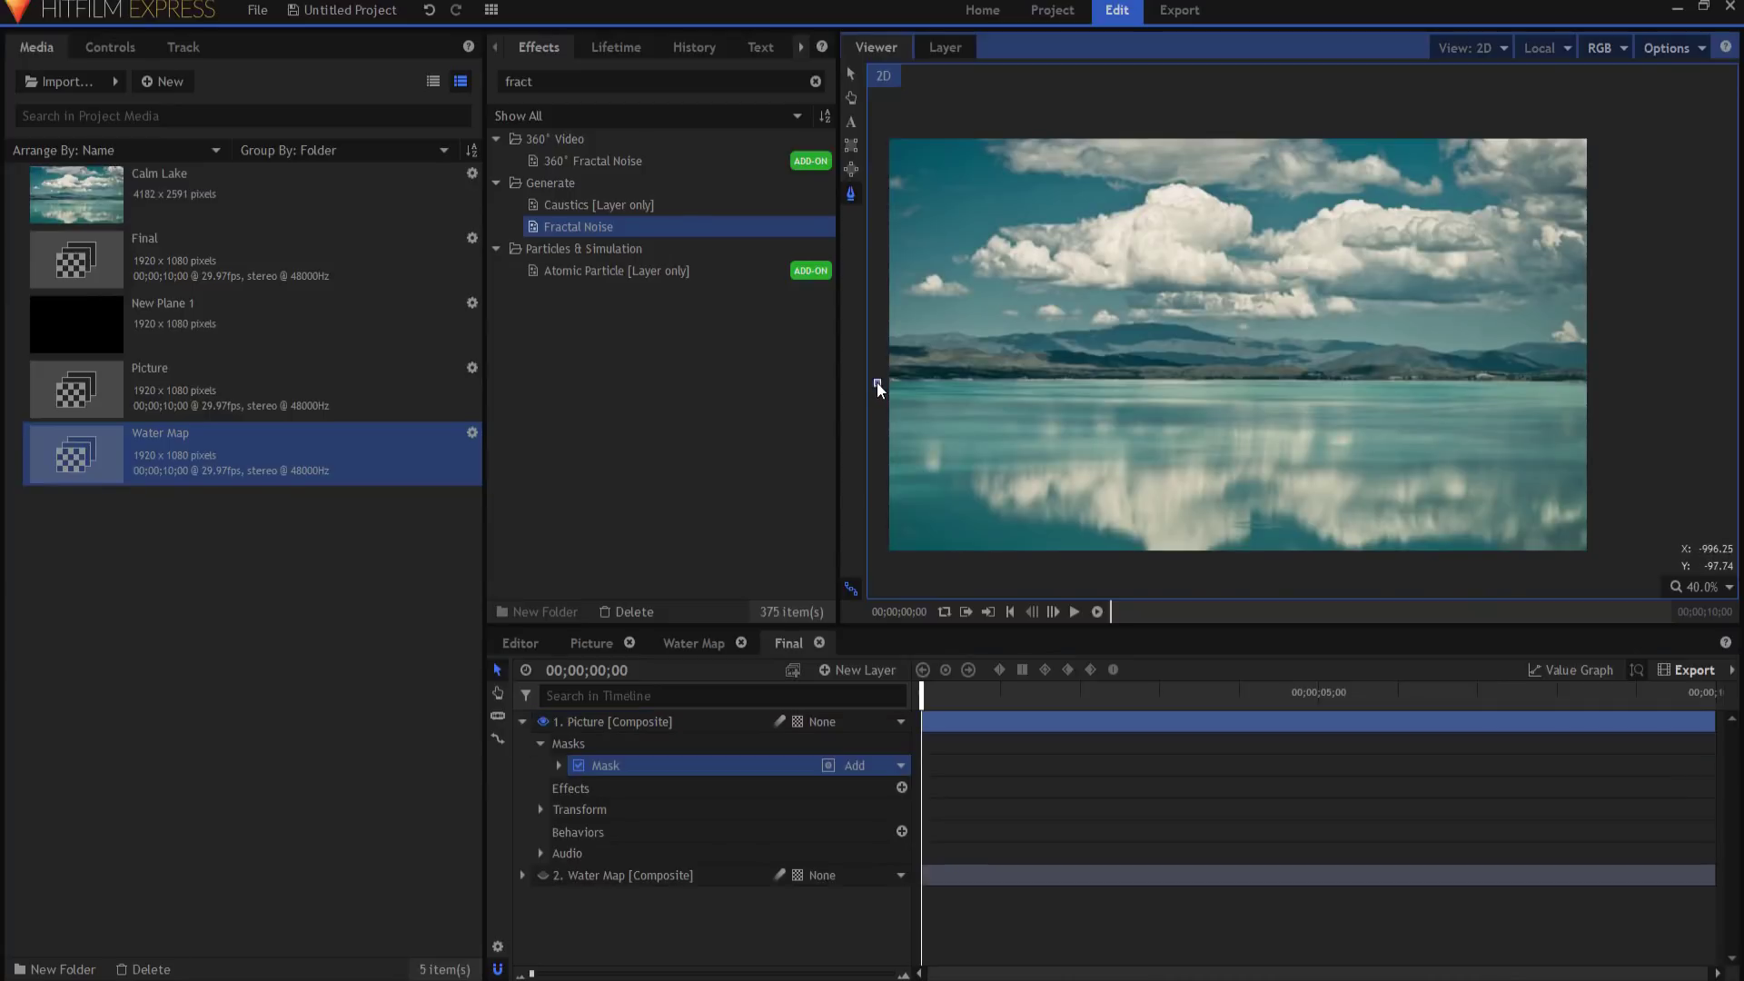
left_click(1240, 380)
left_click(1625, 121)
left_click(879, 122)
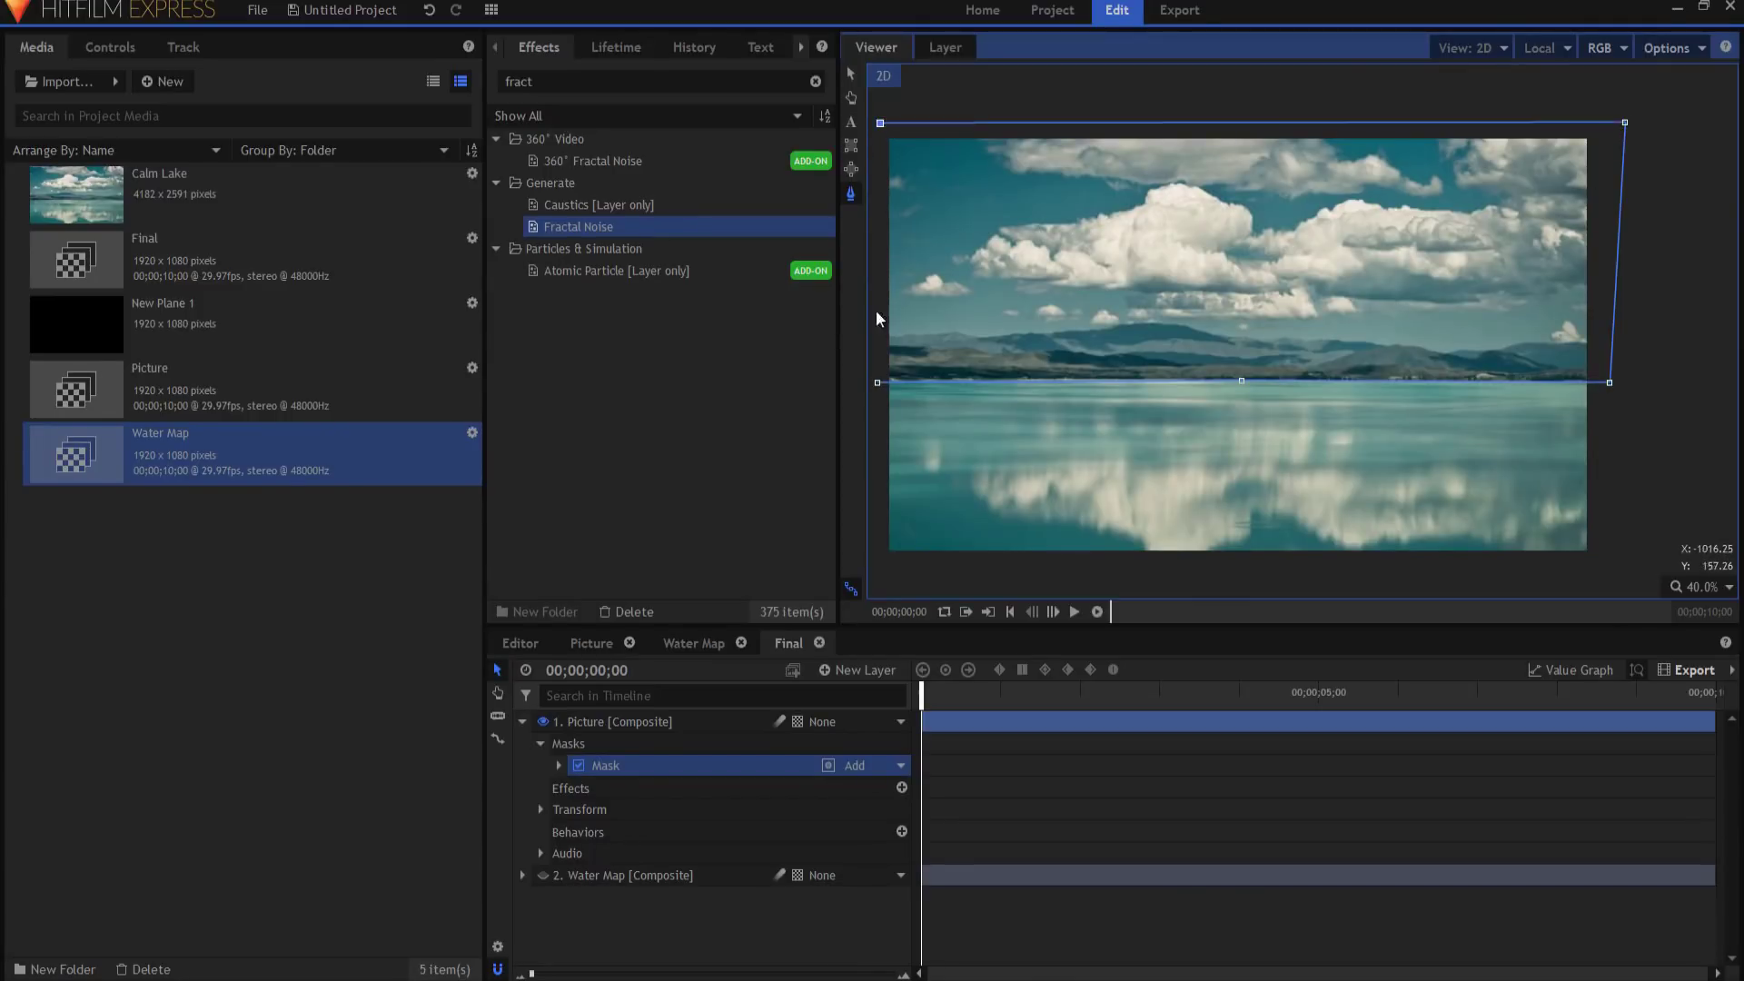
left_click(876, 382)
left_click(667, 950)
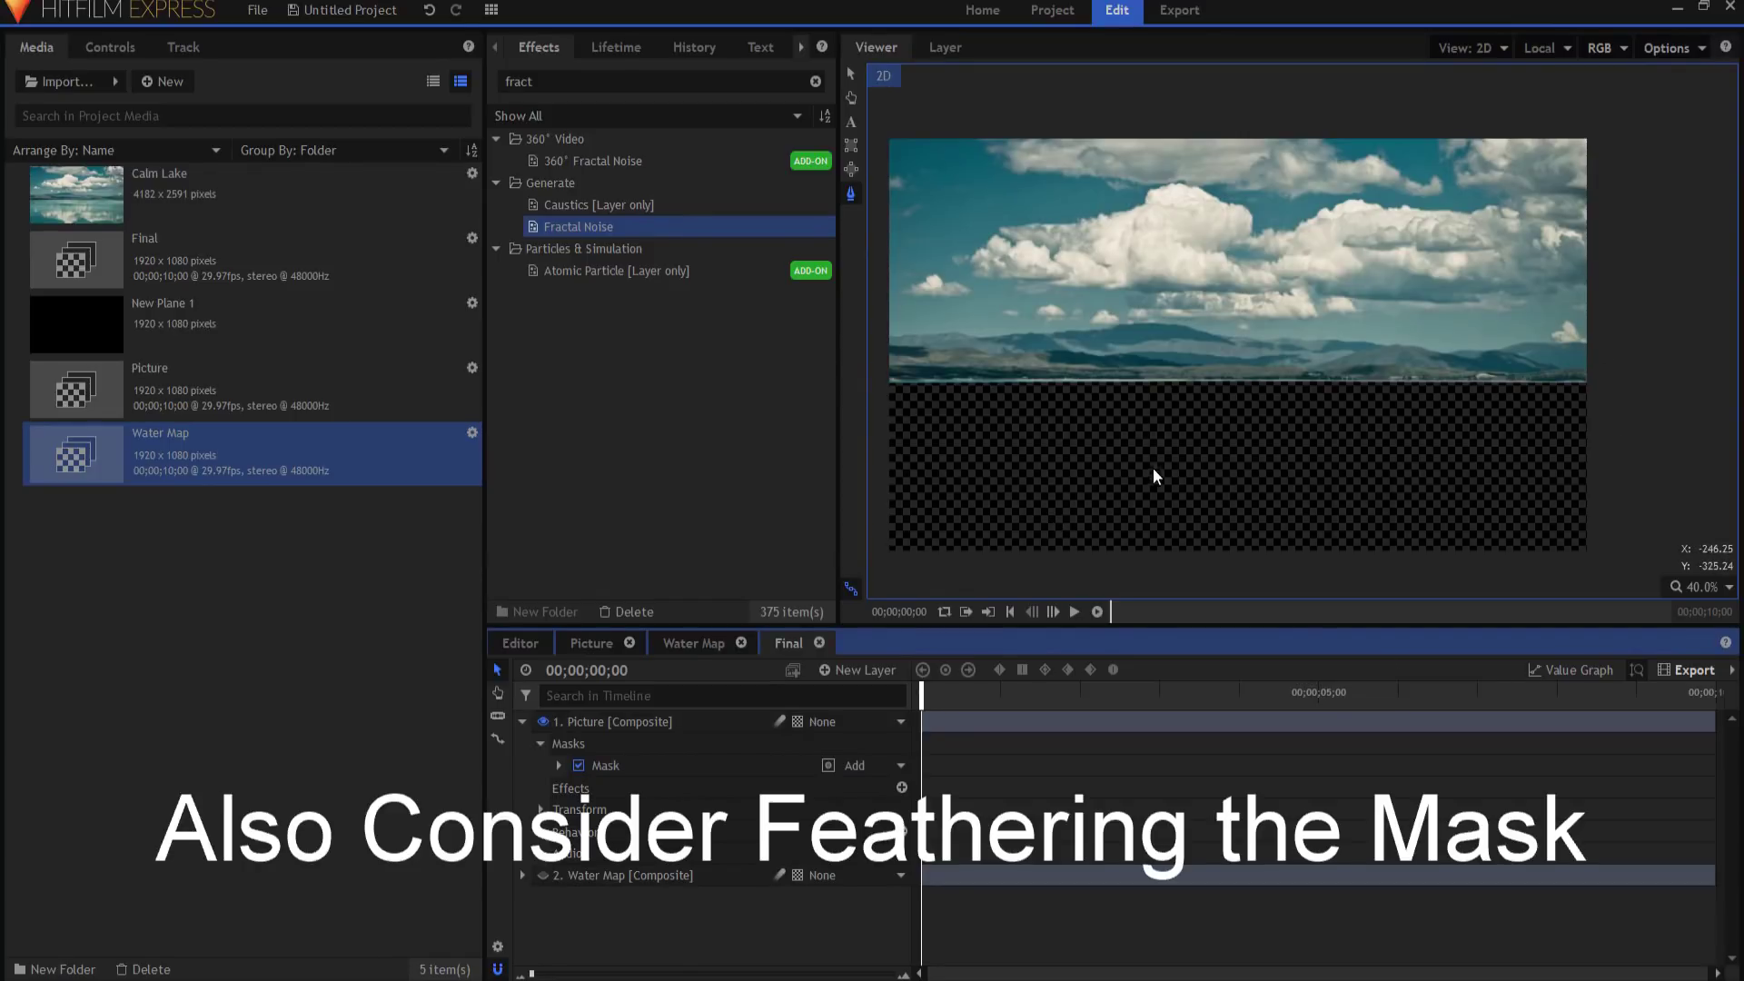
left_click(523, 722)
Step: Add a camera layer and New Plane 1 as a 3D Plane, showing its Transform properties
left_click(858, 667)
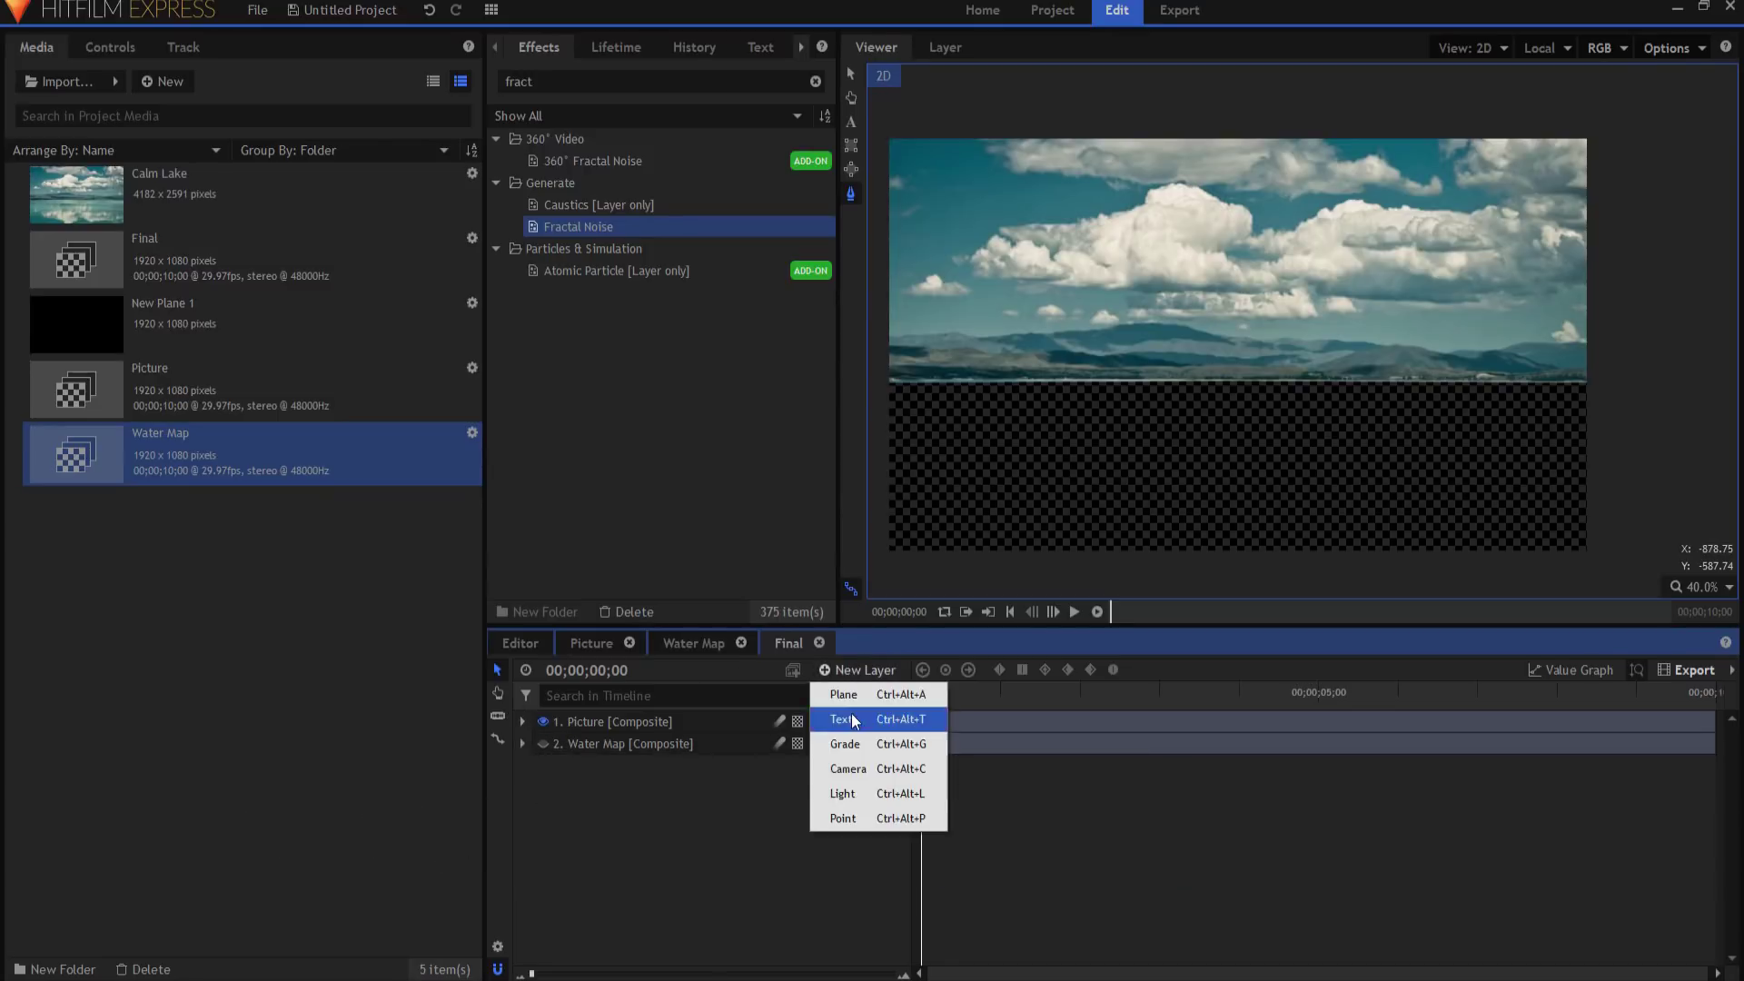
left_click(848, 768)
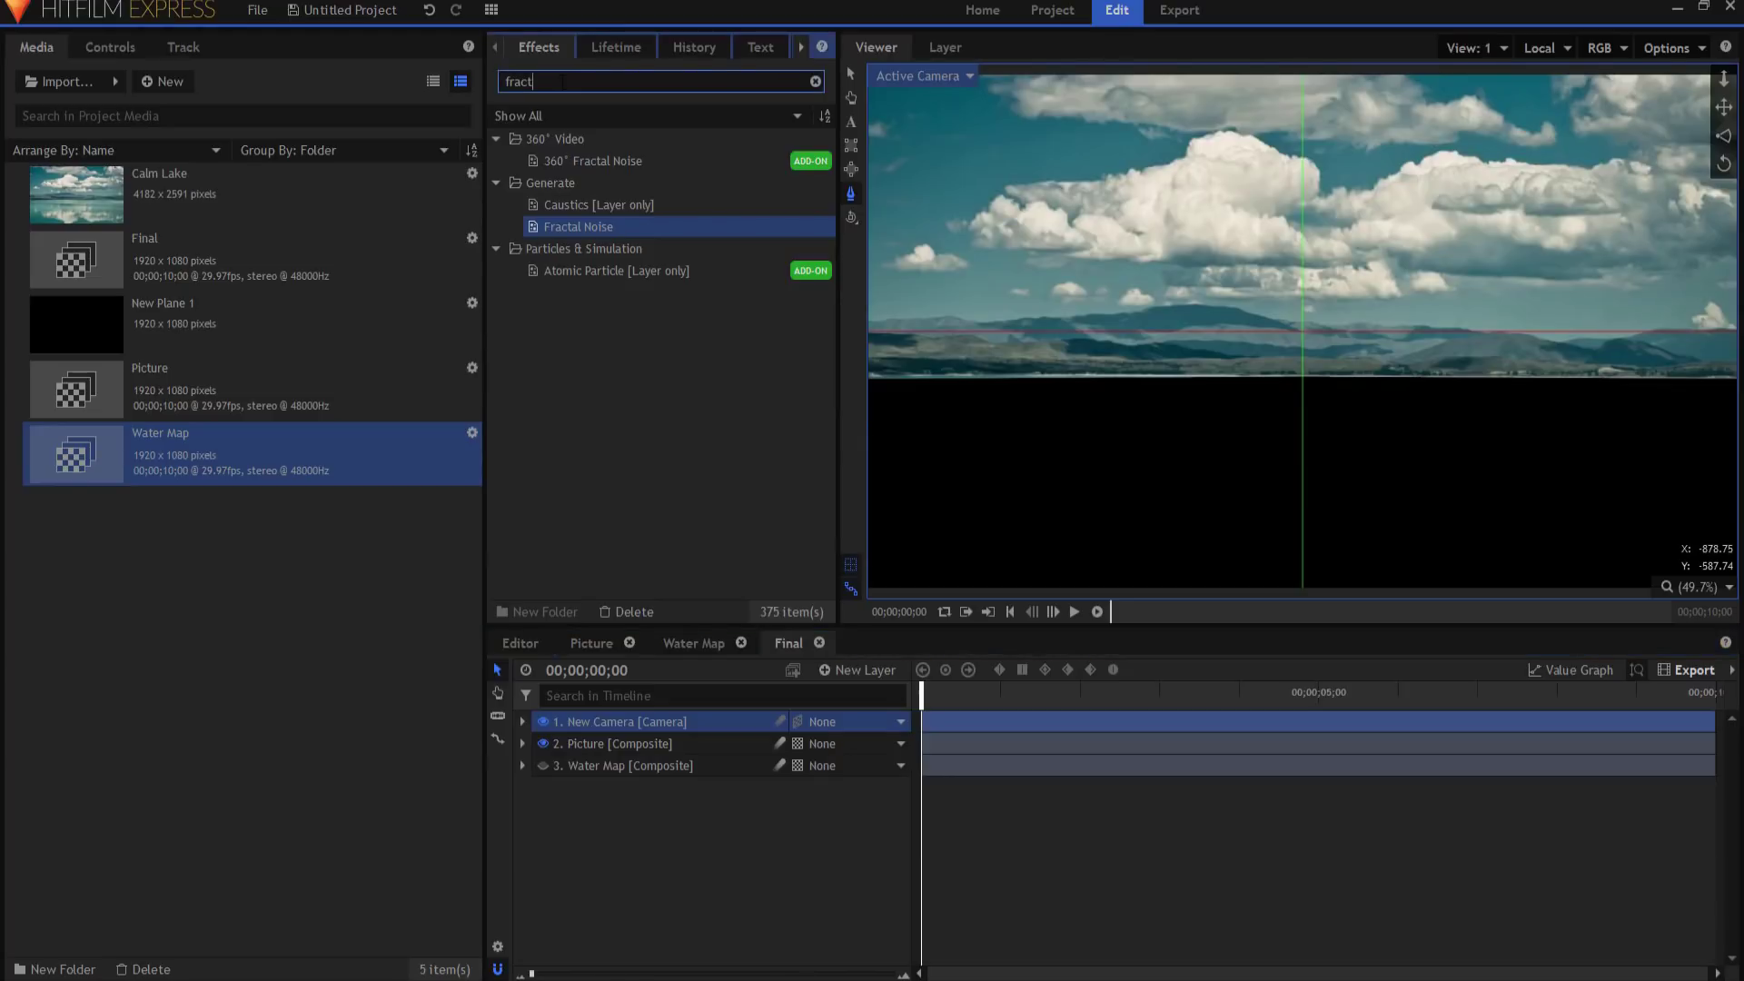
left_click_drag(123, 323, 723, 754)
left_click(796, 766)
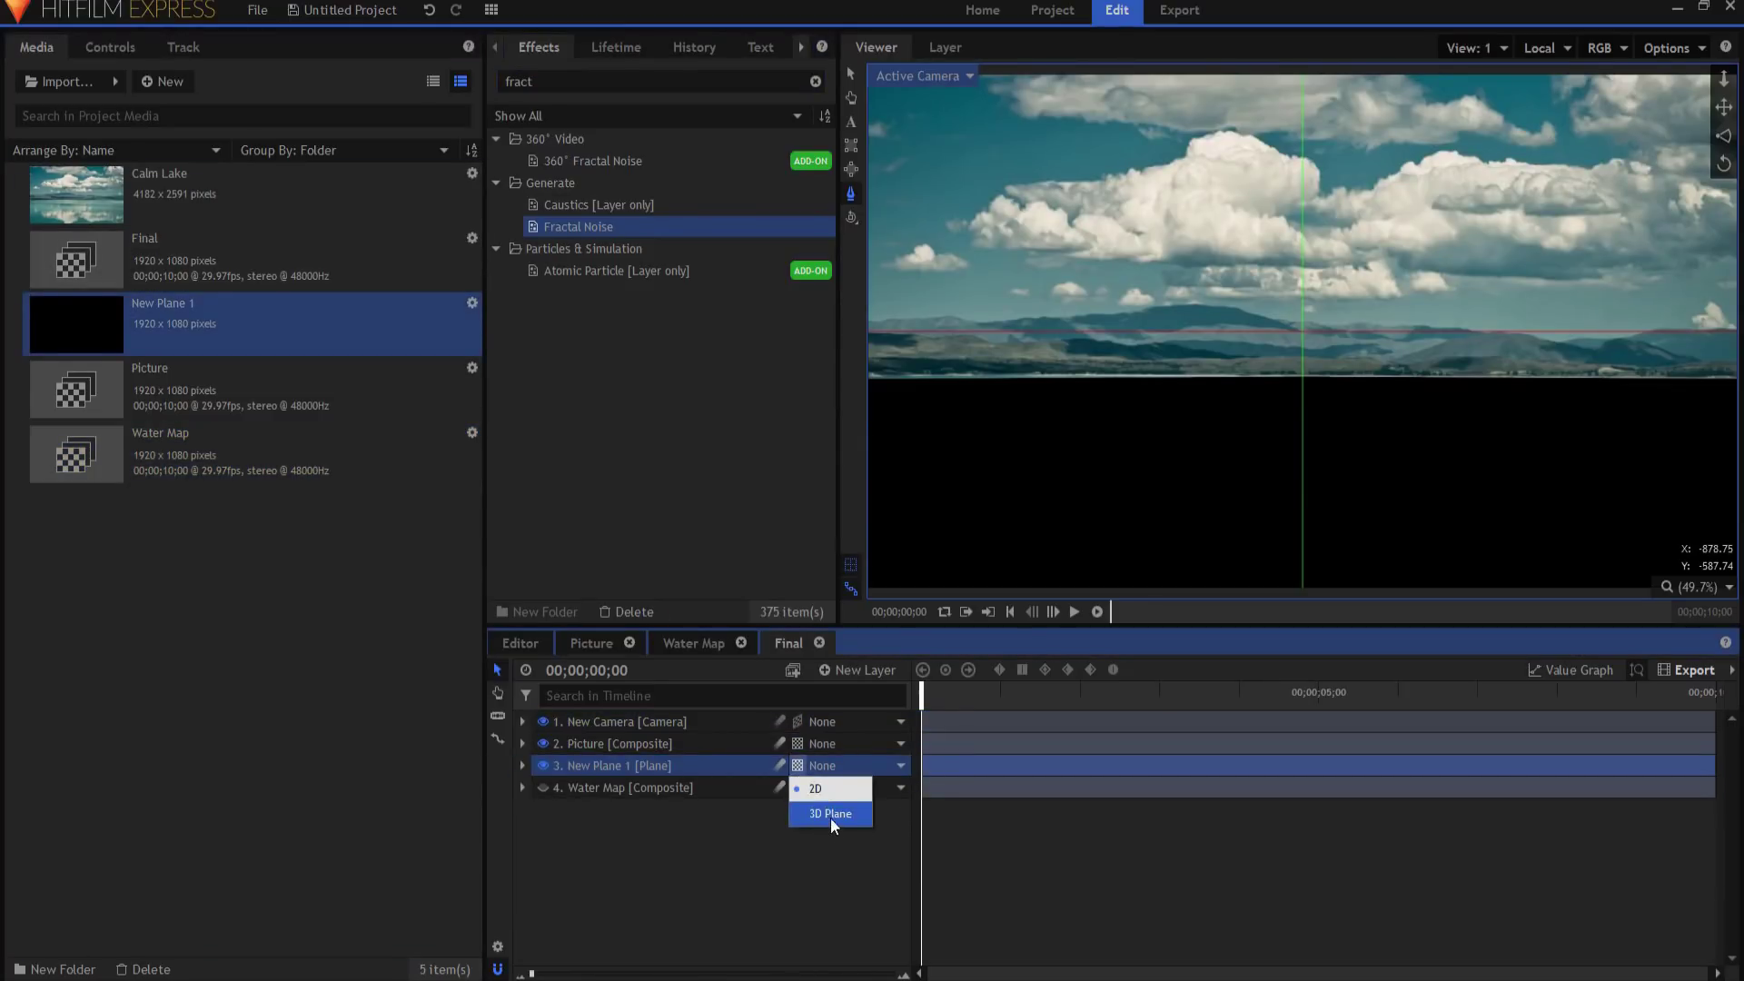
left_click(830, 818)
left_click(523, 766)
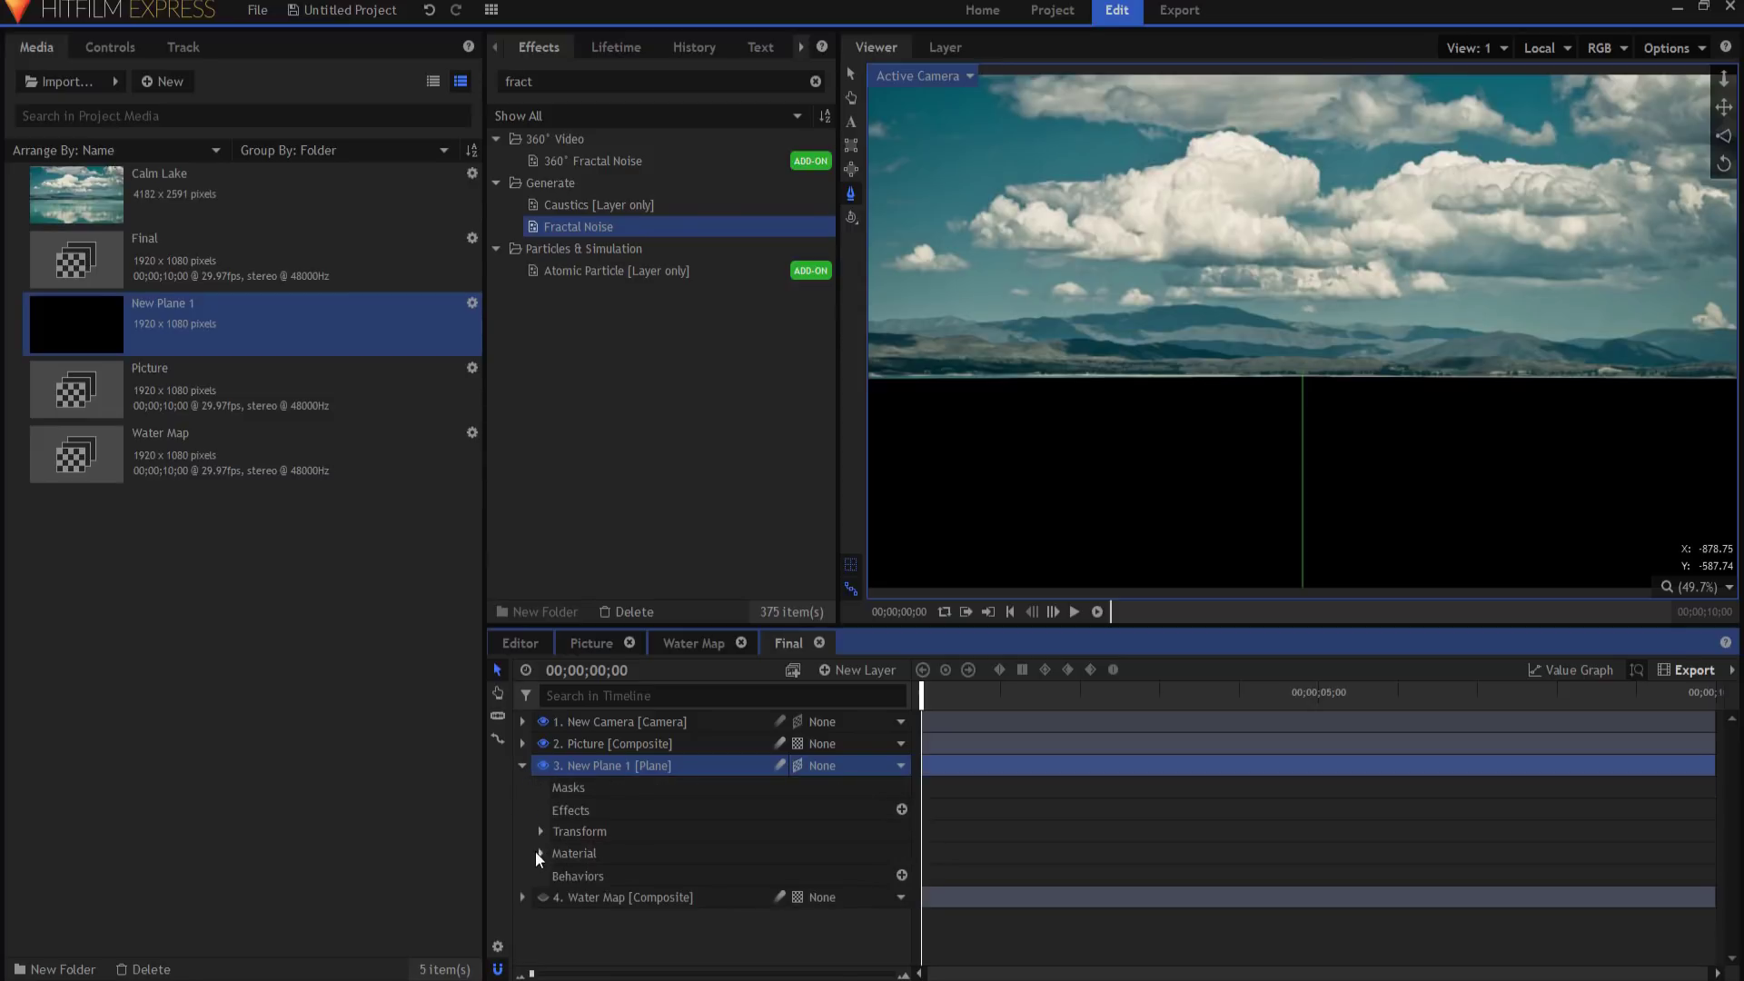
left_click(539, 831)
Step: Rotate New Plane 1 90° on X and lower it into the water area
scroll(817, 894, "down", 3)
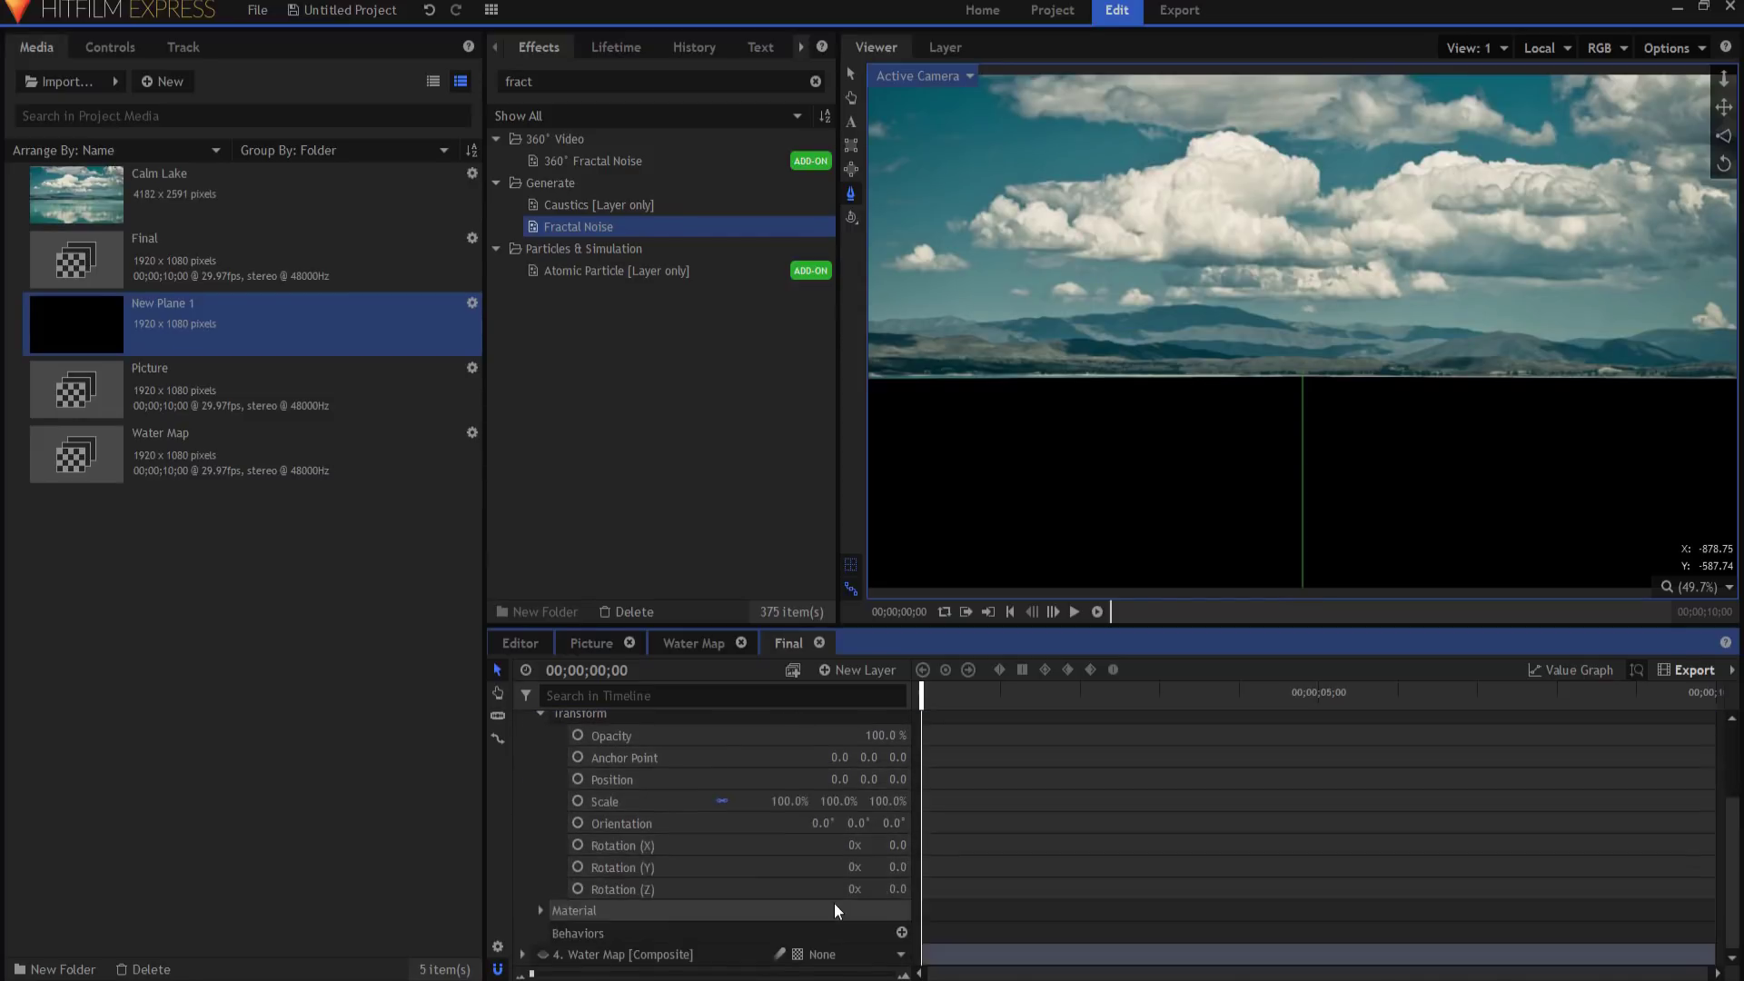
left_click(897, 845)
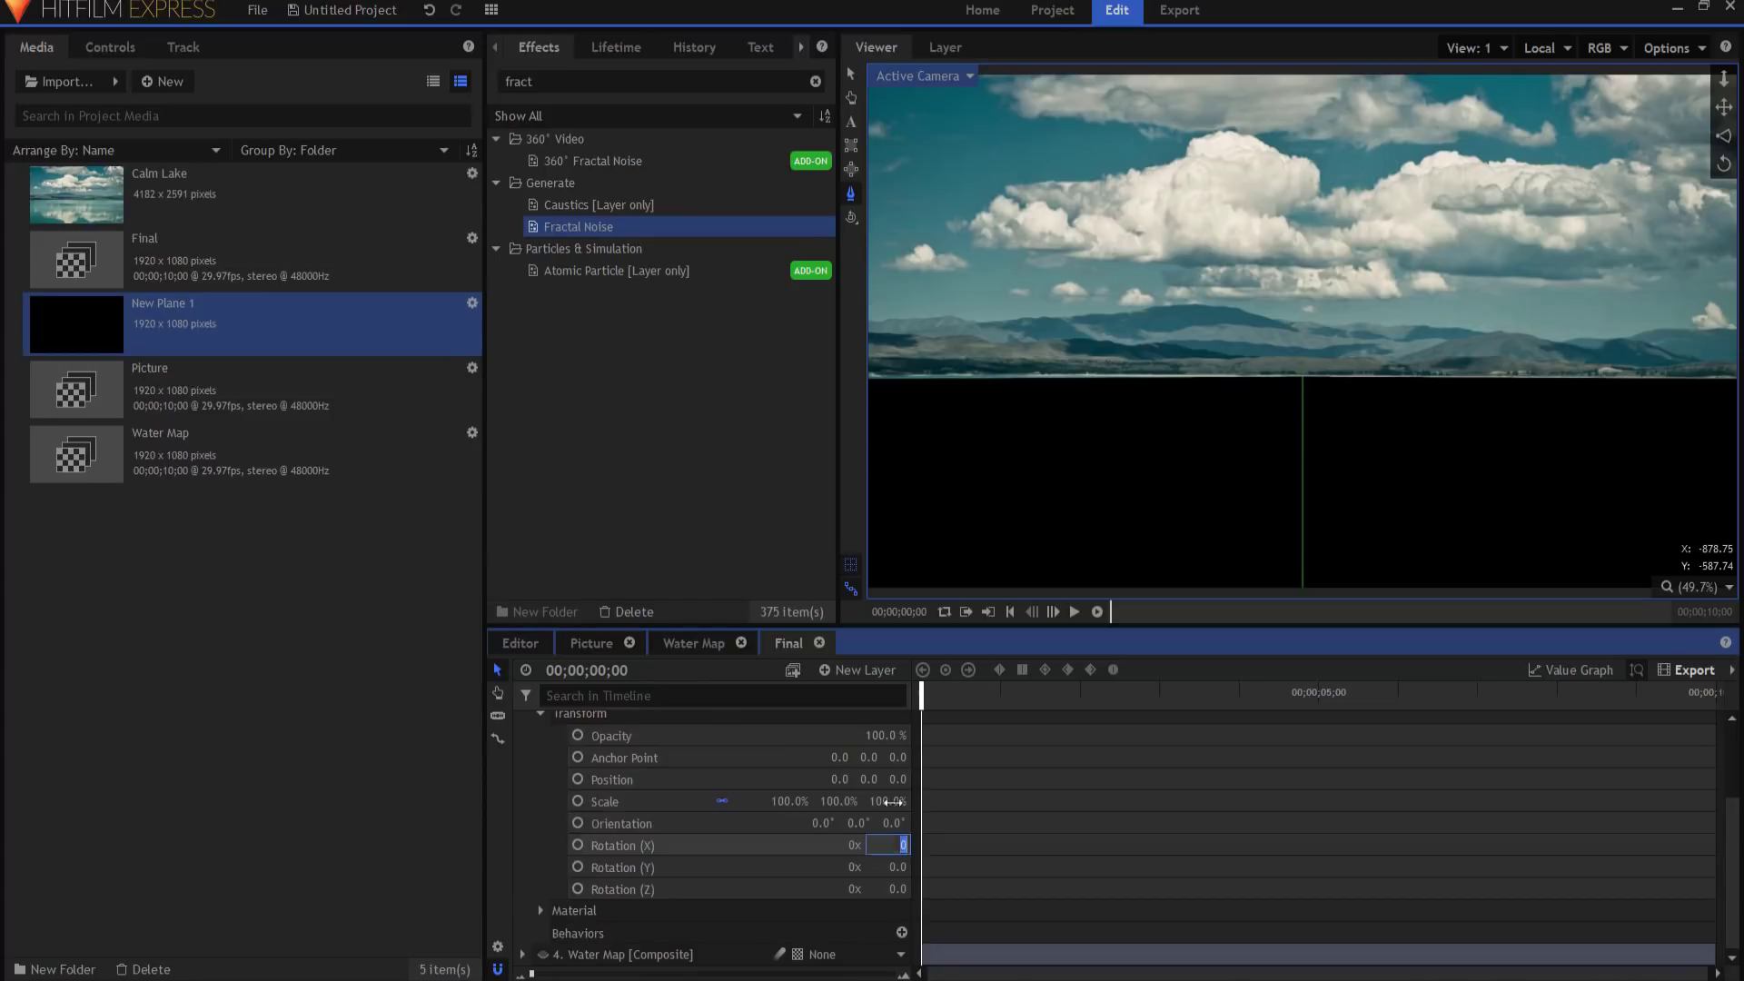
type("90")
key("Return")
left_click(850, 74)
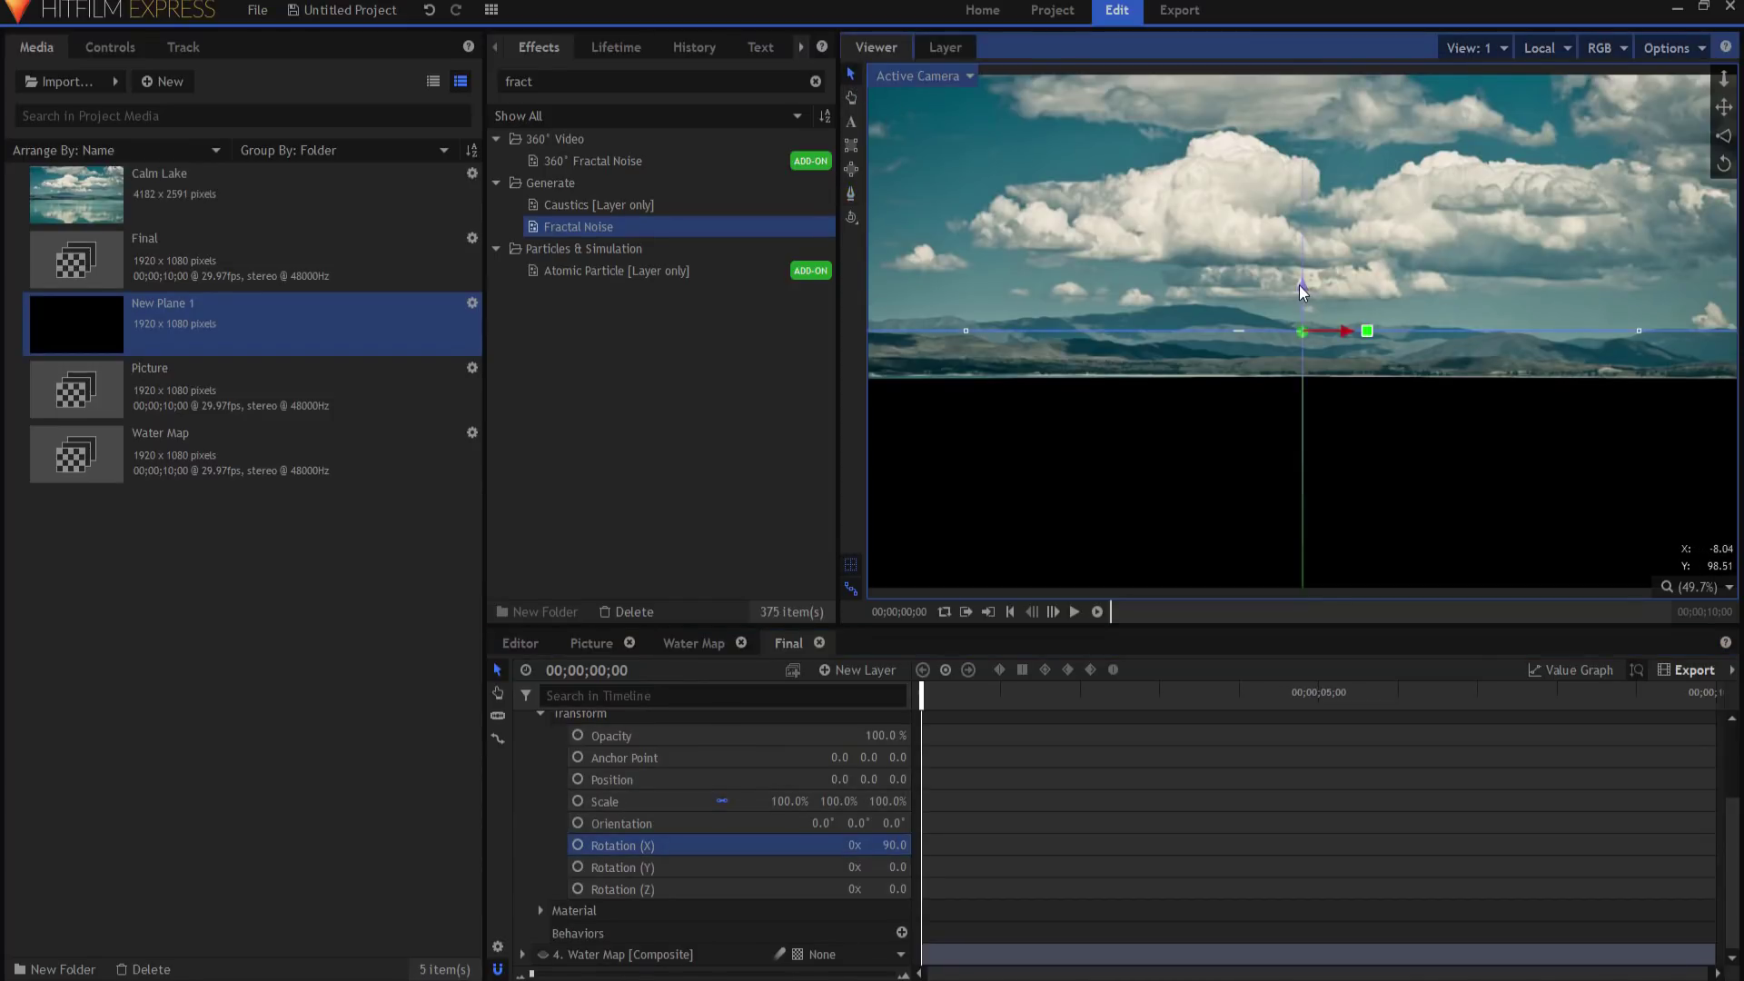
left_click_drag(1300, 285, 1294, 441)
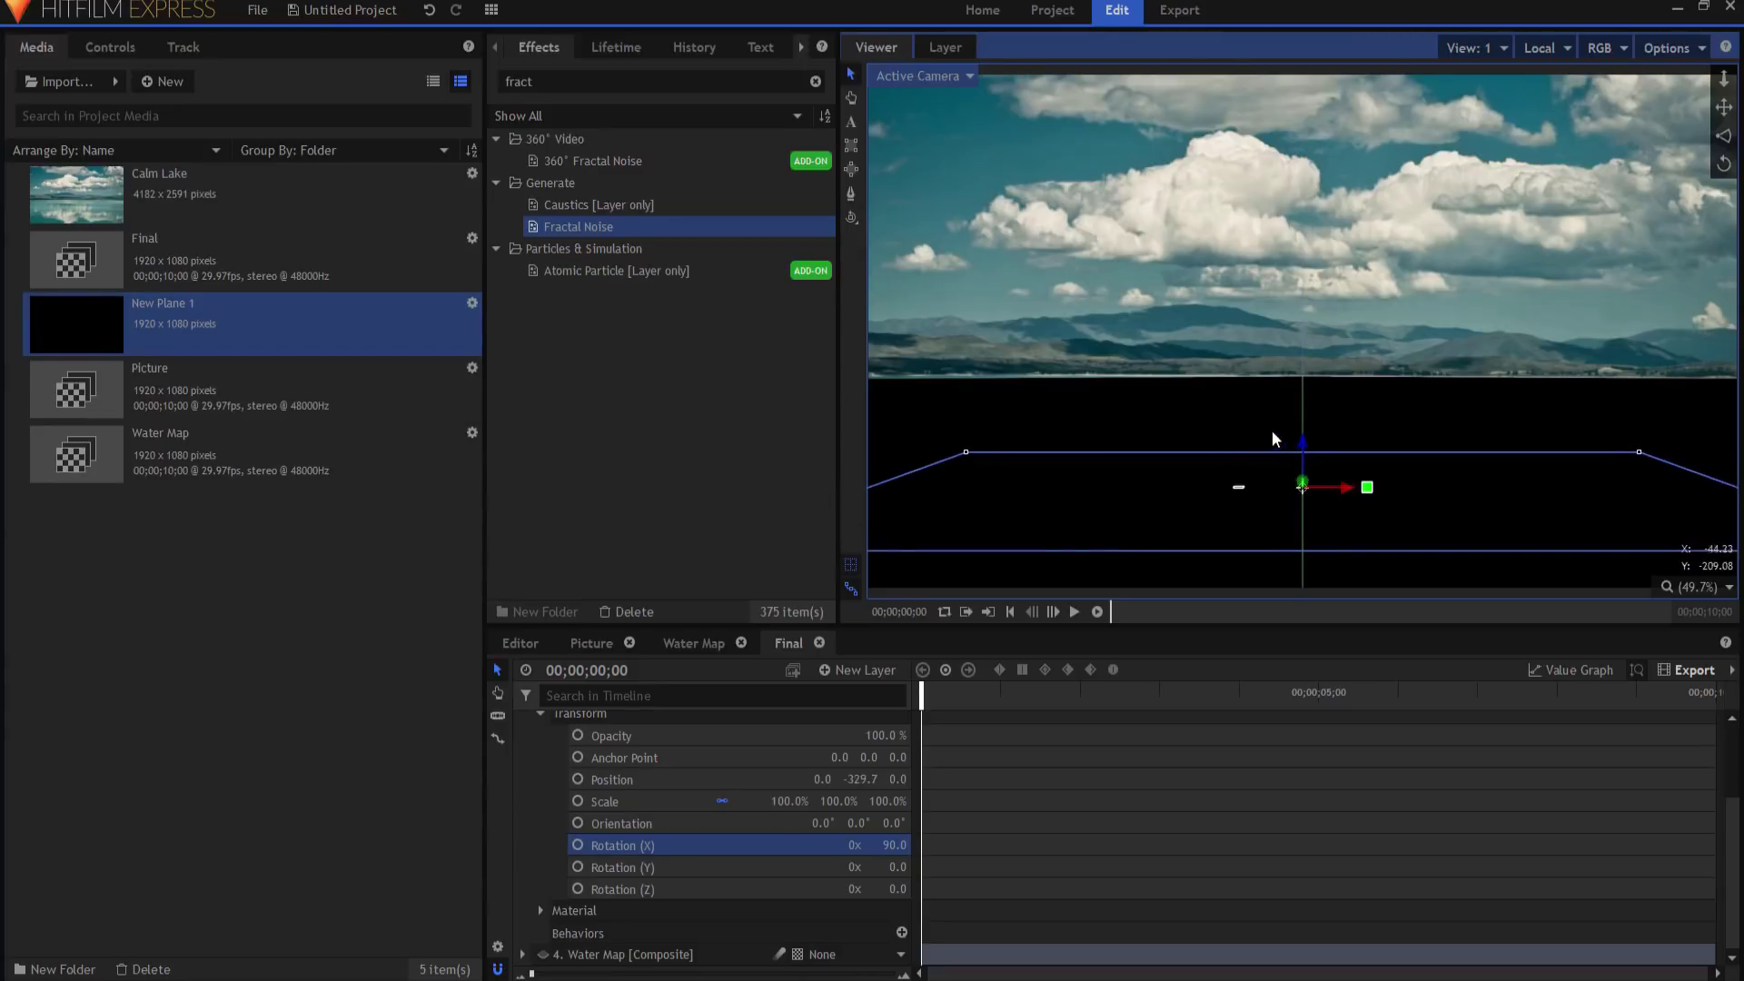
Step: Enlarge the plane to about 333% and raise it toward the horizon
left_click_drag(789, 802, 1312, 553)
scroll(1312, 553, "down", 5)
scroll(1301, 478, "up", 3)
mouse_move(1300, 479)
left_mouse_down()
mouse_move(1300, 452)
mouse_move(1300, 499)
left_mouse_up()
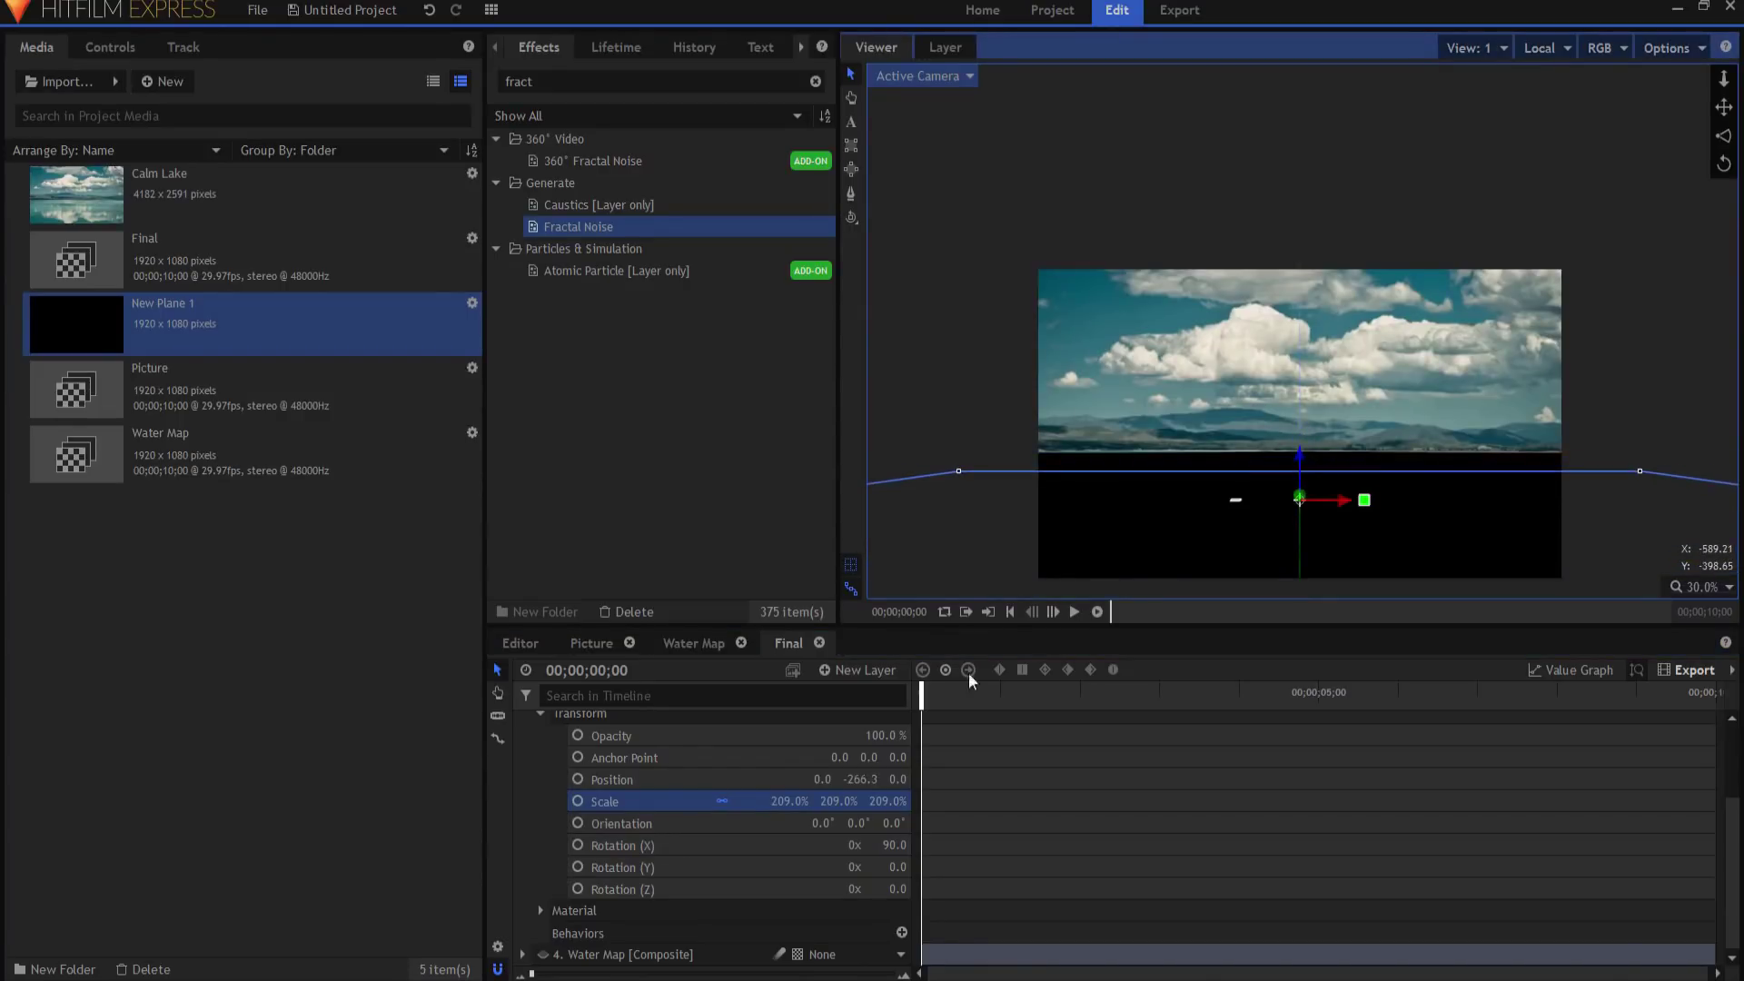
left_click_drag(790, 801, 790, 794)
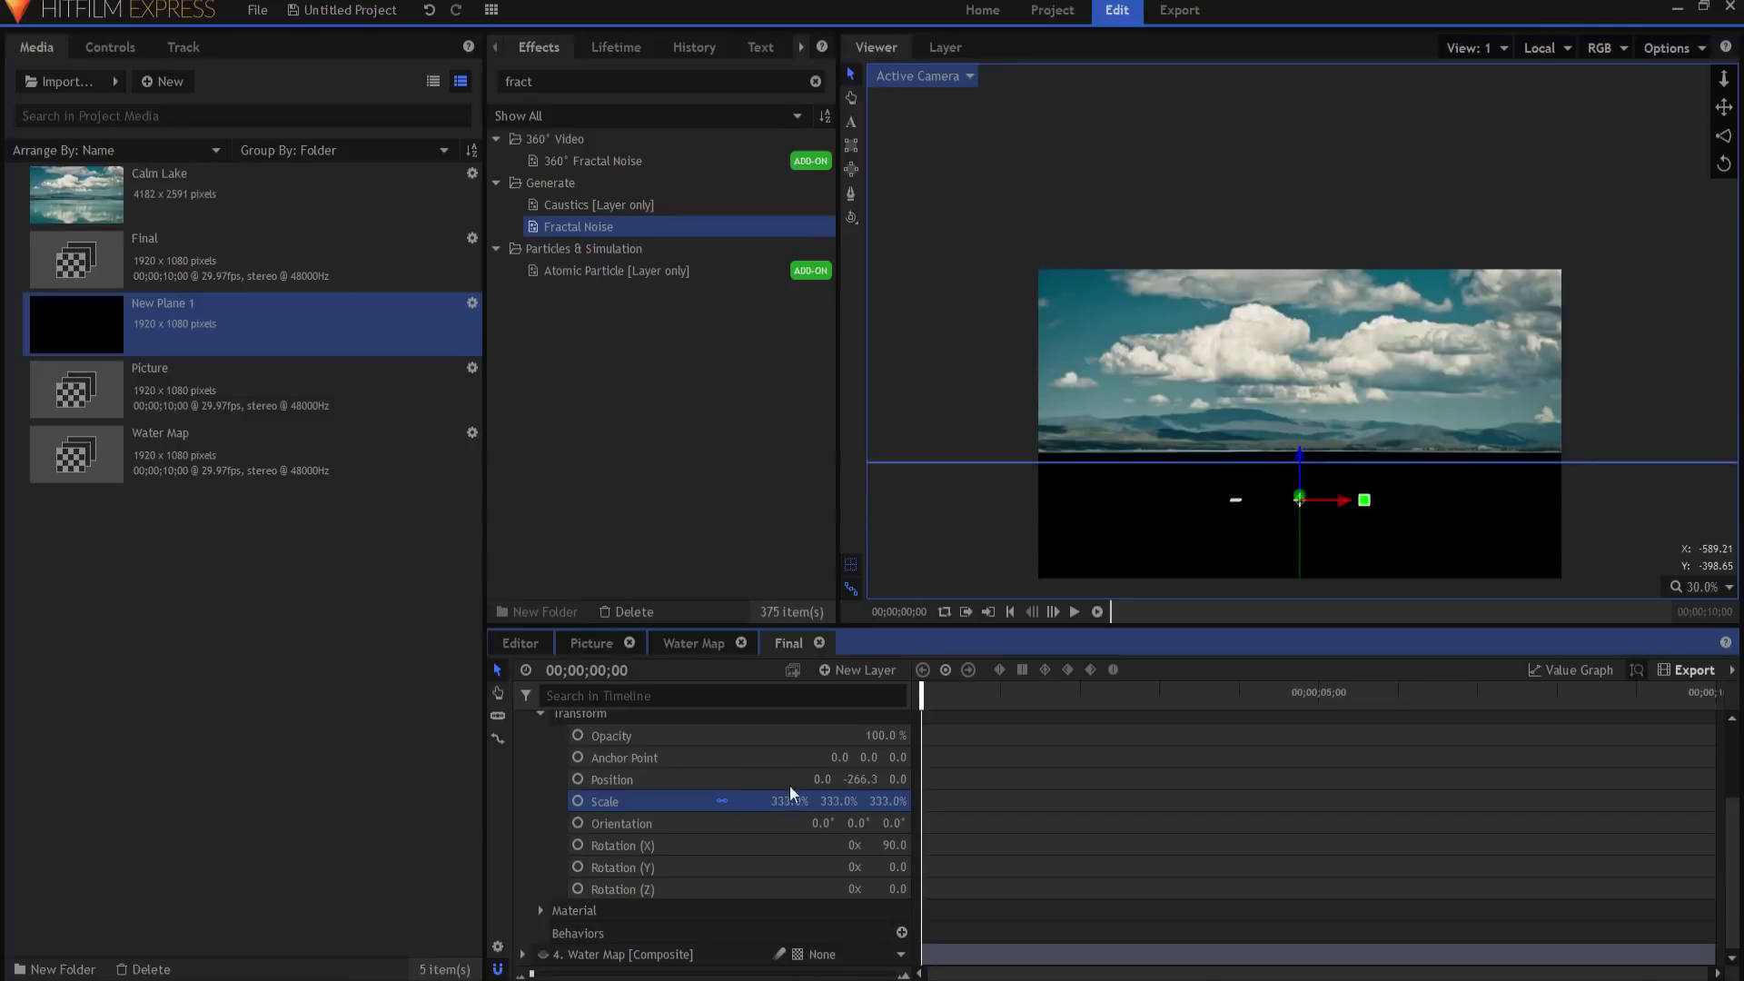
left_click_drag(1300, 454, 1298, 424)
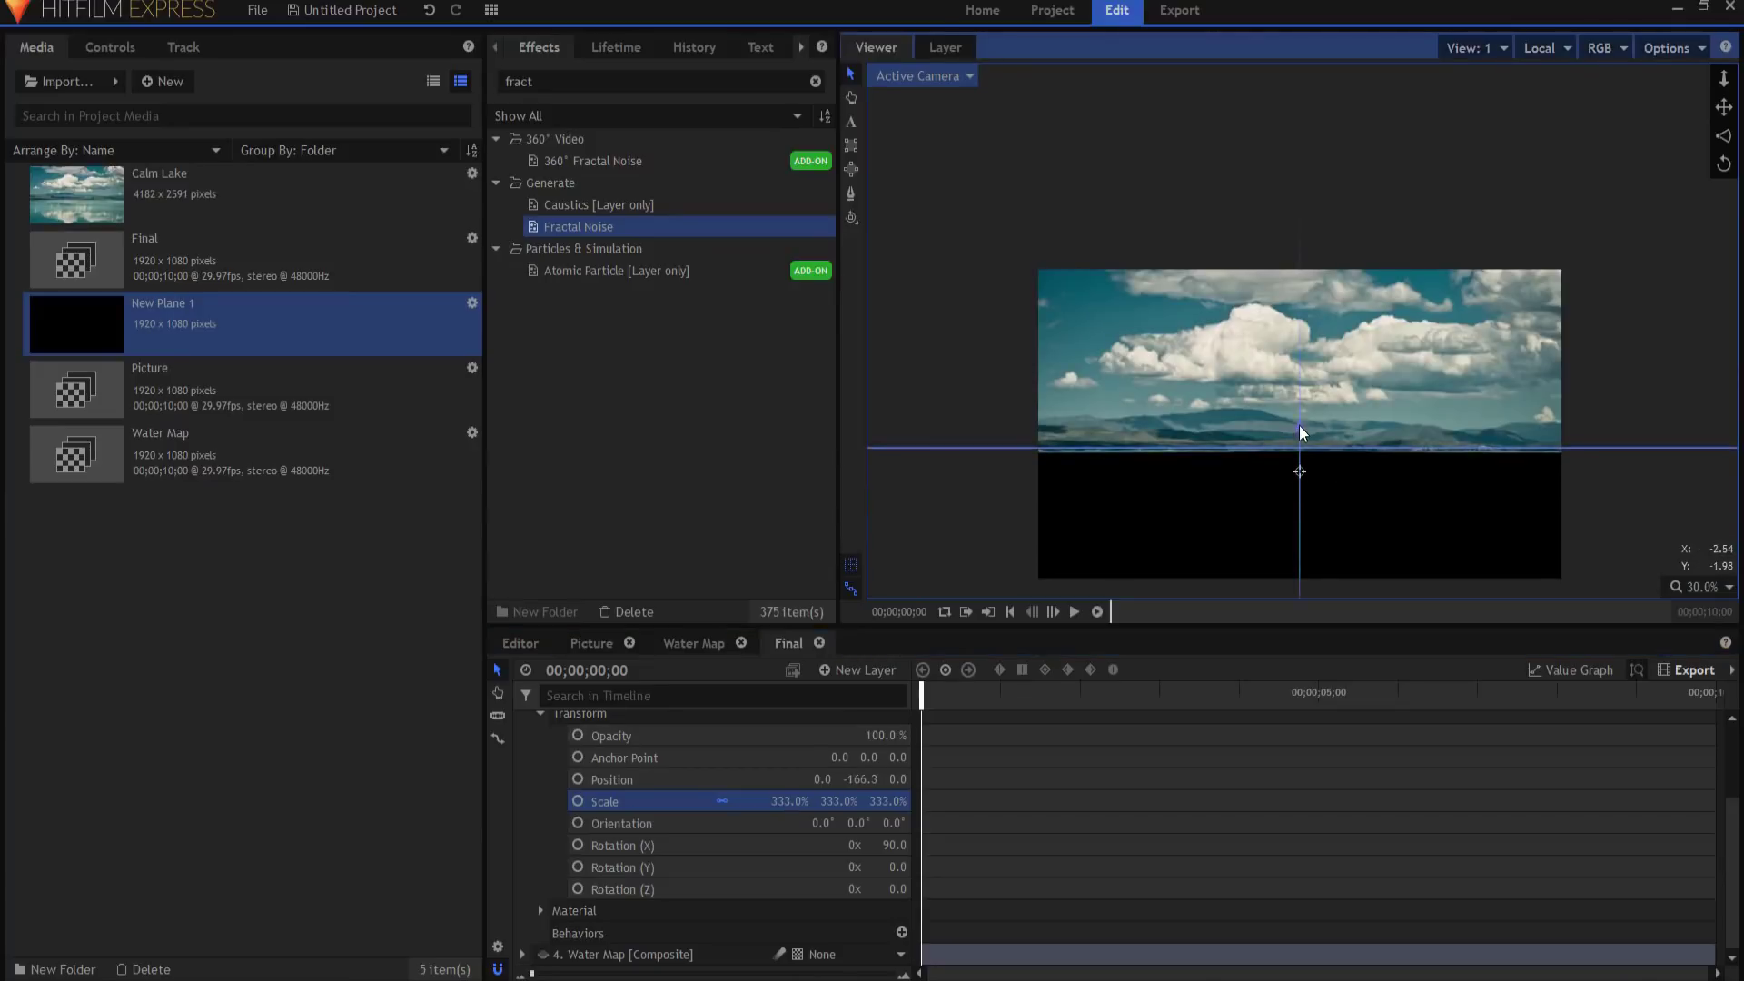
left_click_drag(1299, 425, 1299, 430)
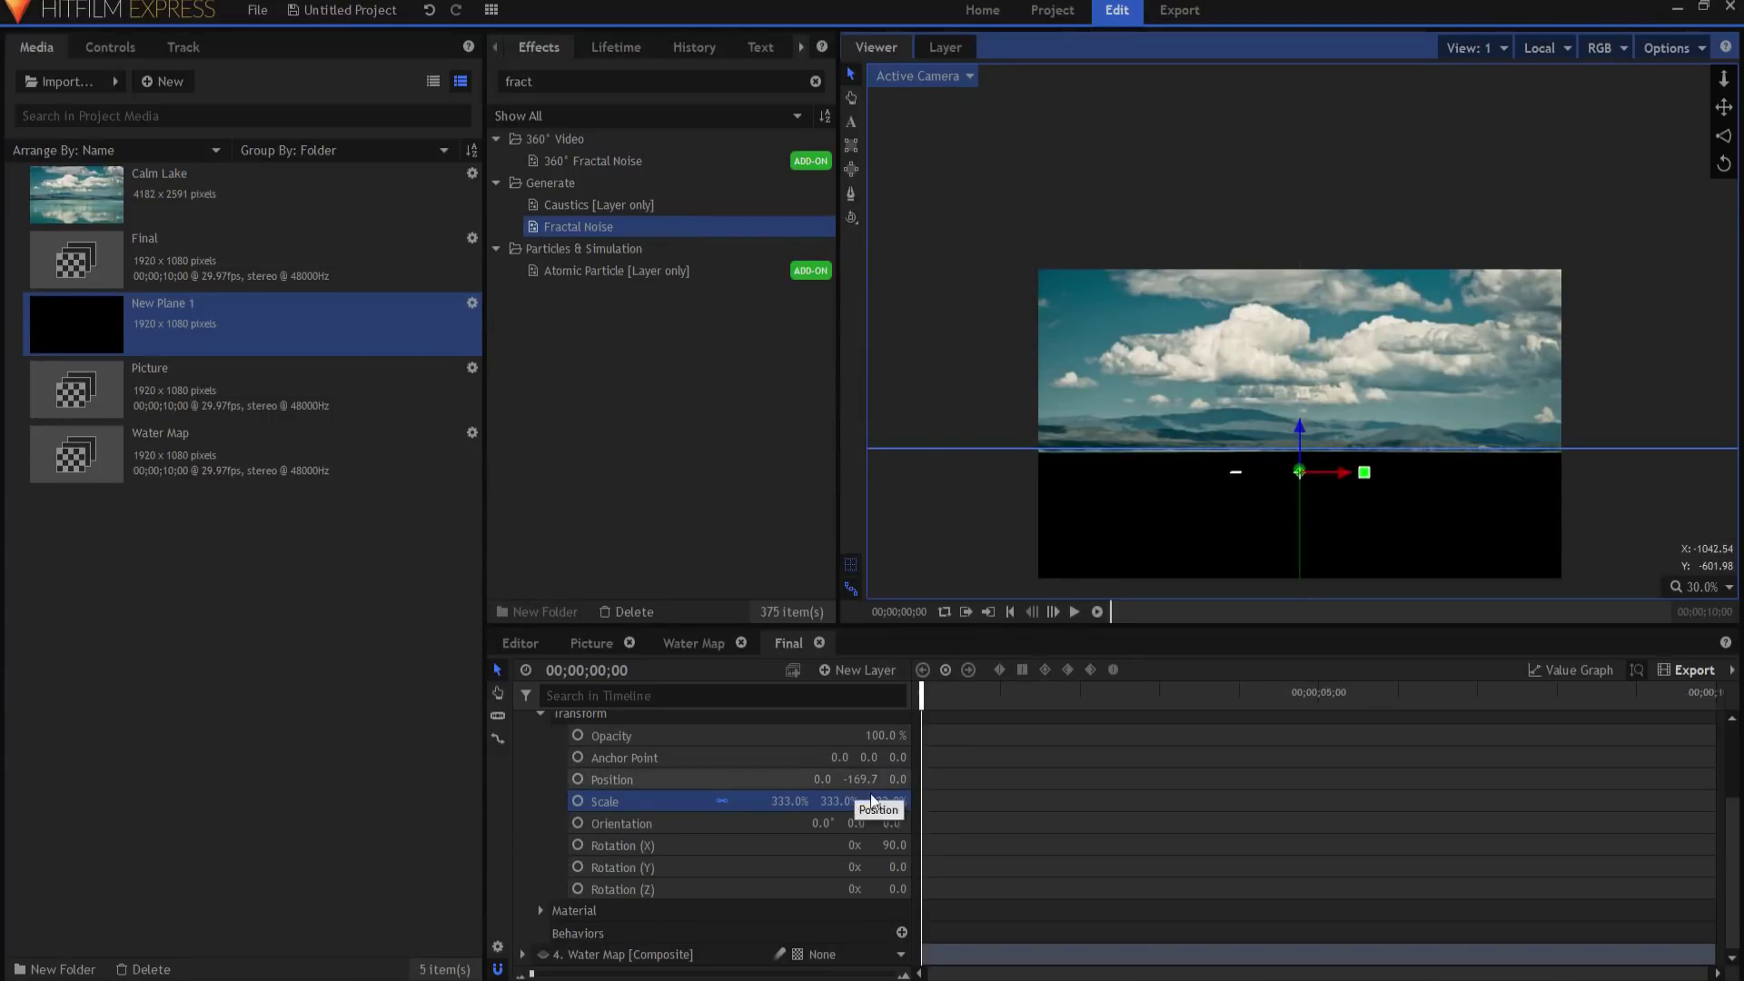
Step: Set the plane's scale to exactly 300% and align its top edge with the horizon
left_click(787, 802)
type("320")
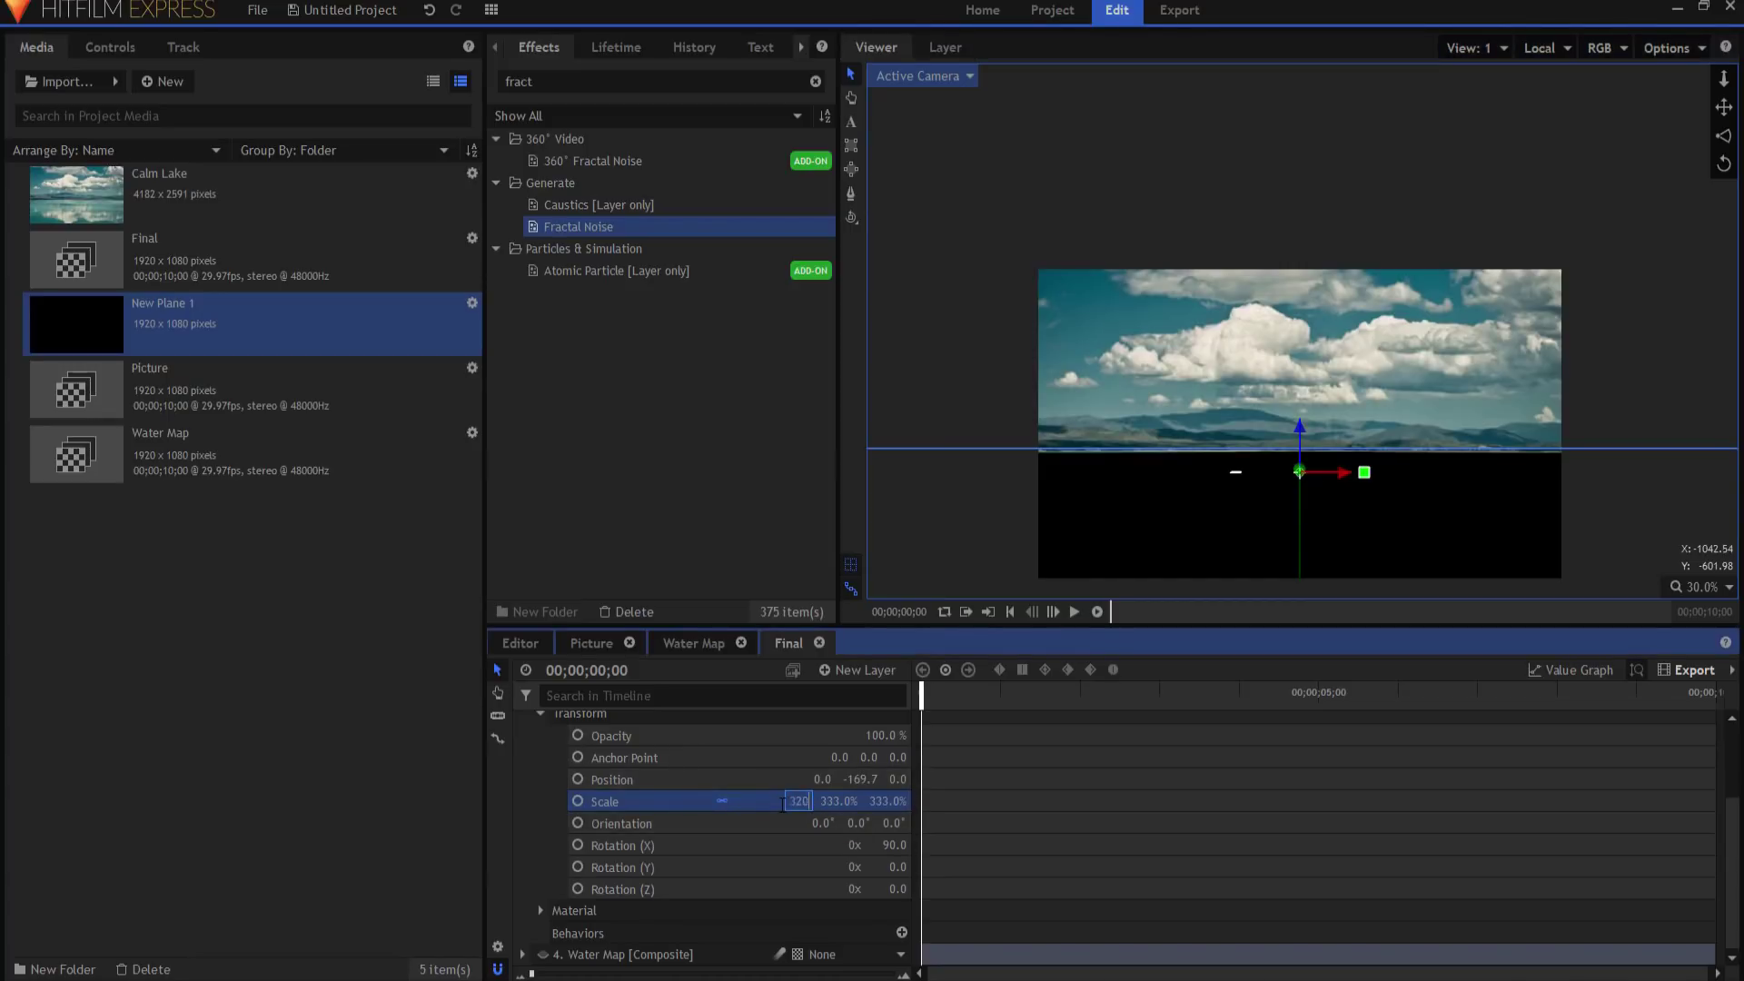
key("Return")
left_click(780, 803)
type("300")
key("Return")
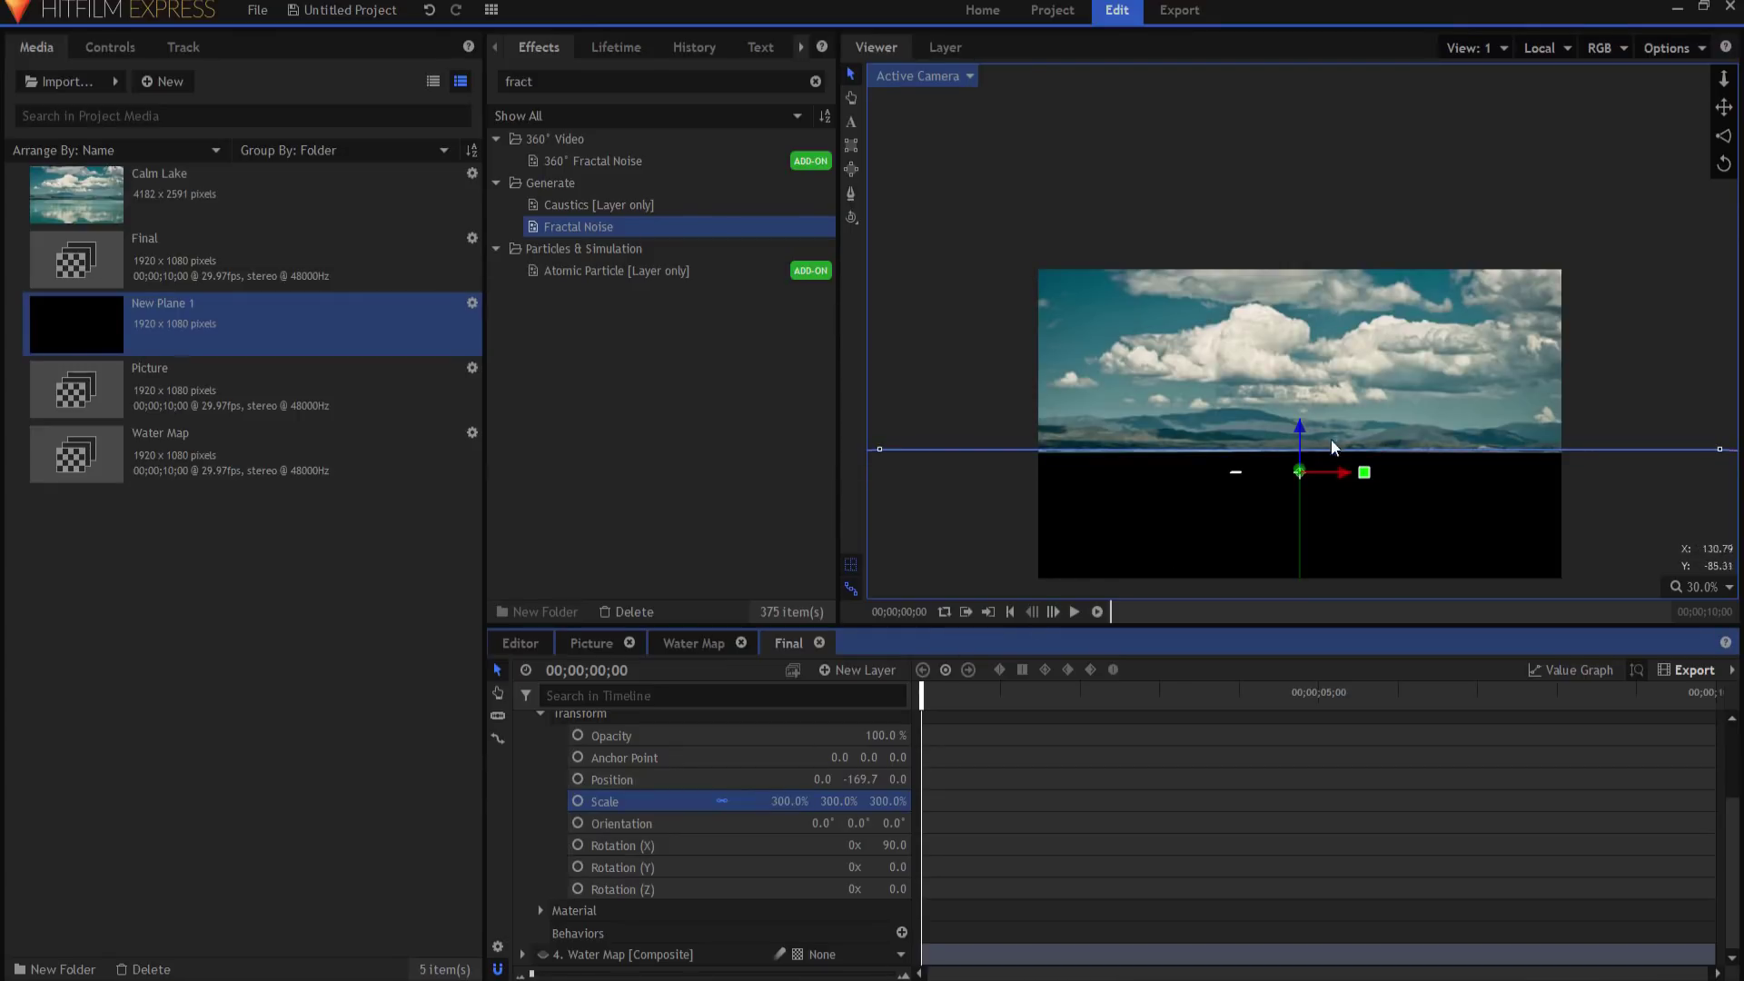
left_click_drag(1298, 423, 1302, 421)
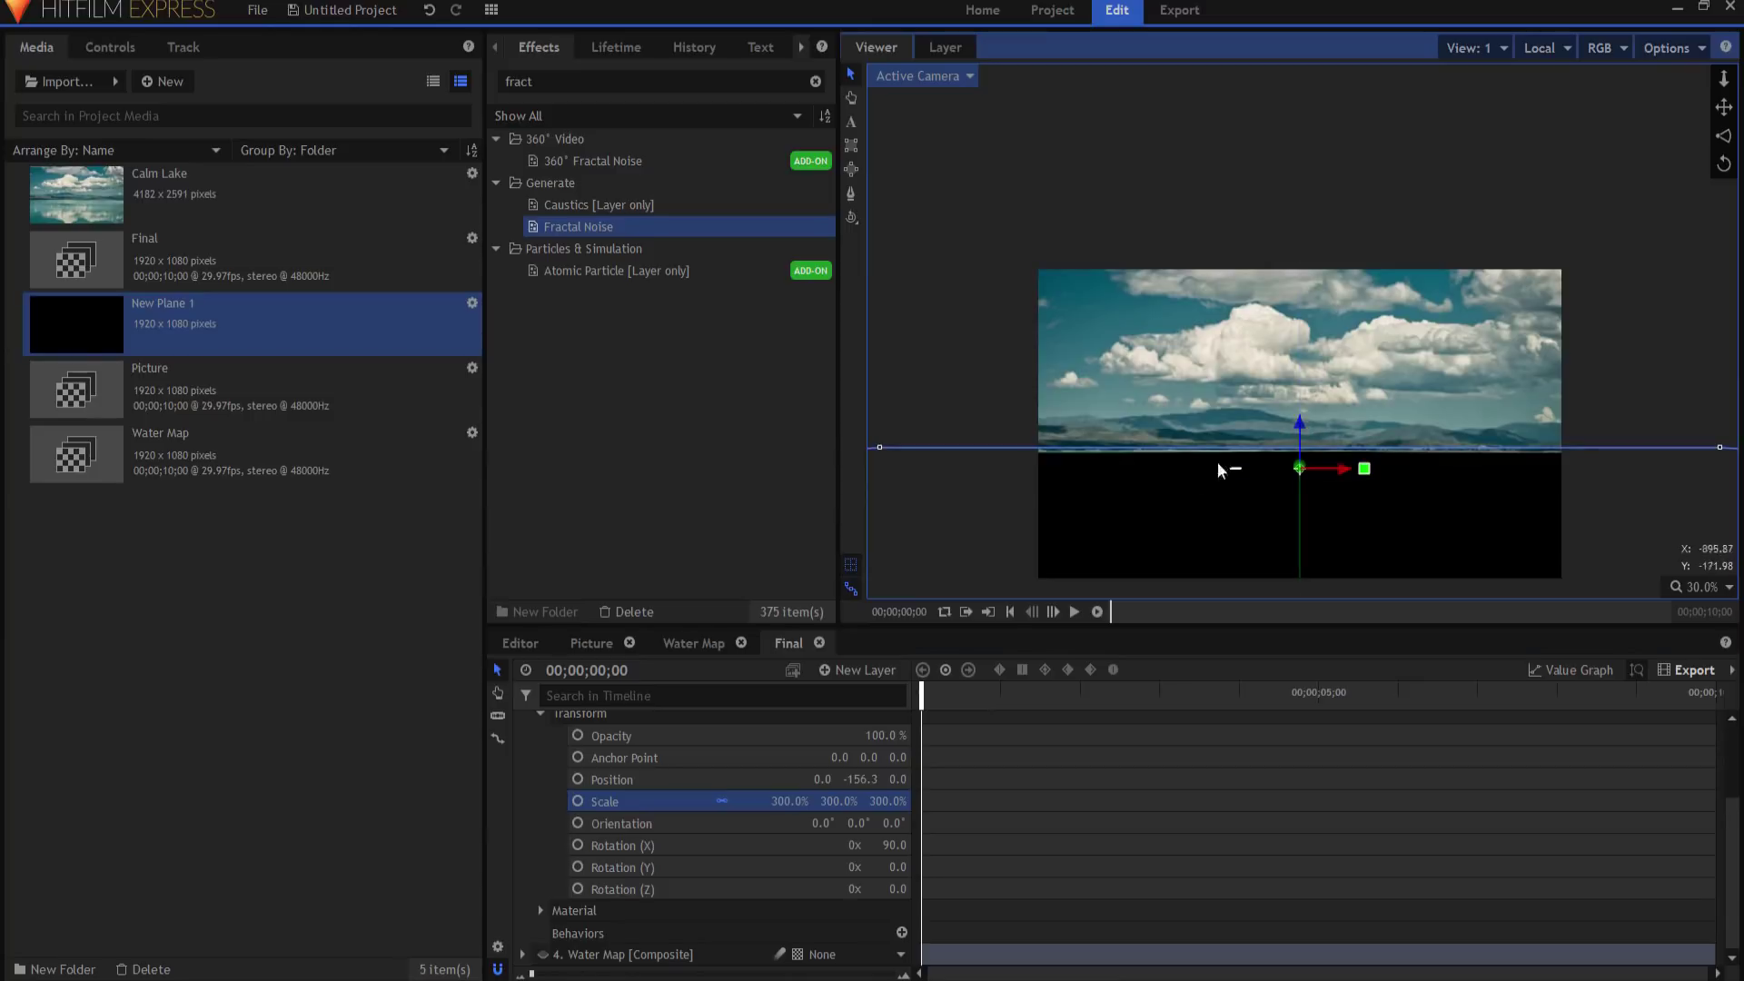
scroll(592, 782, "up", 3)
left_click(522, 766)
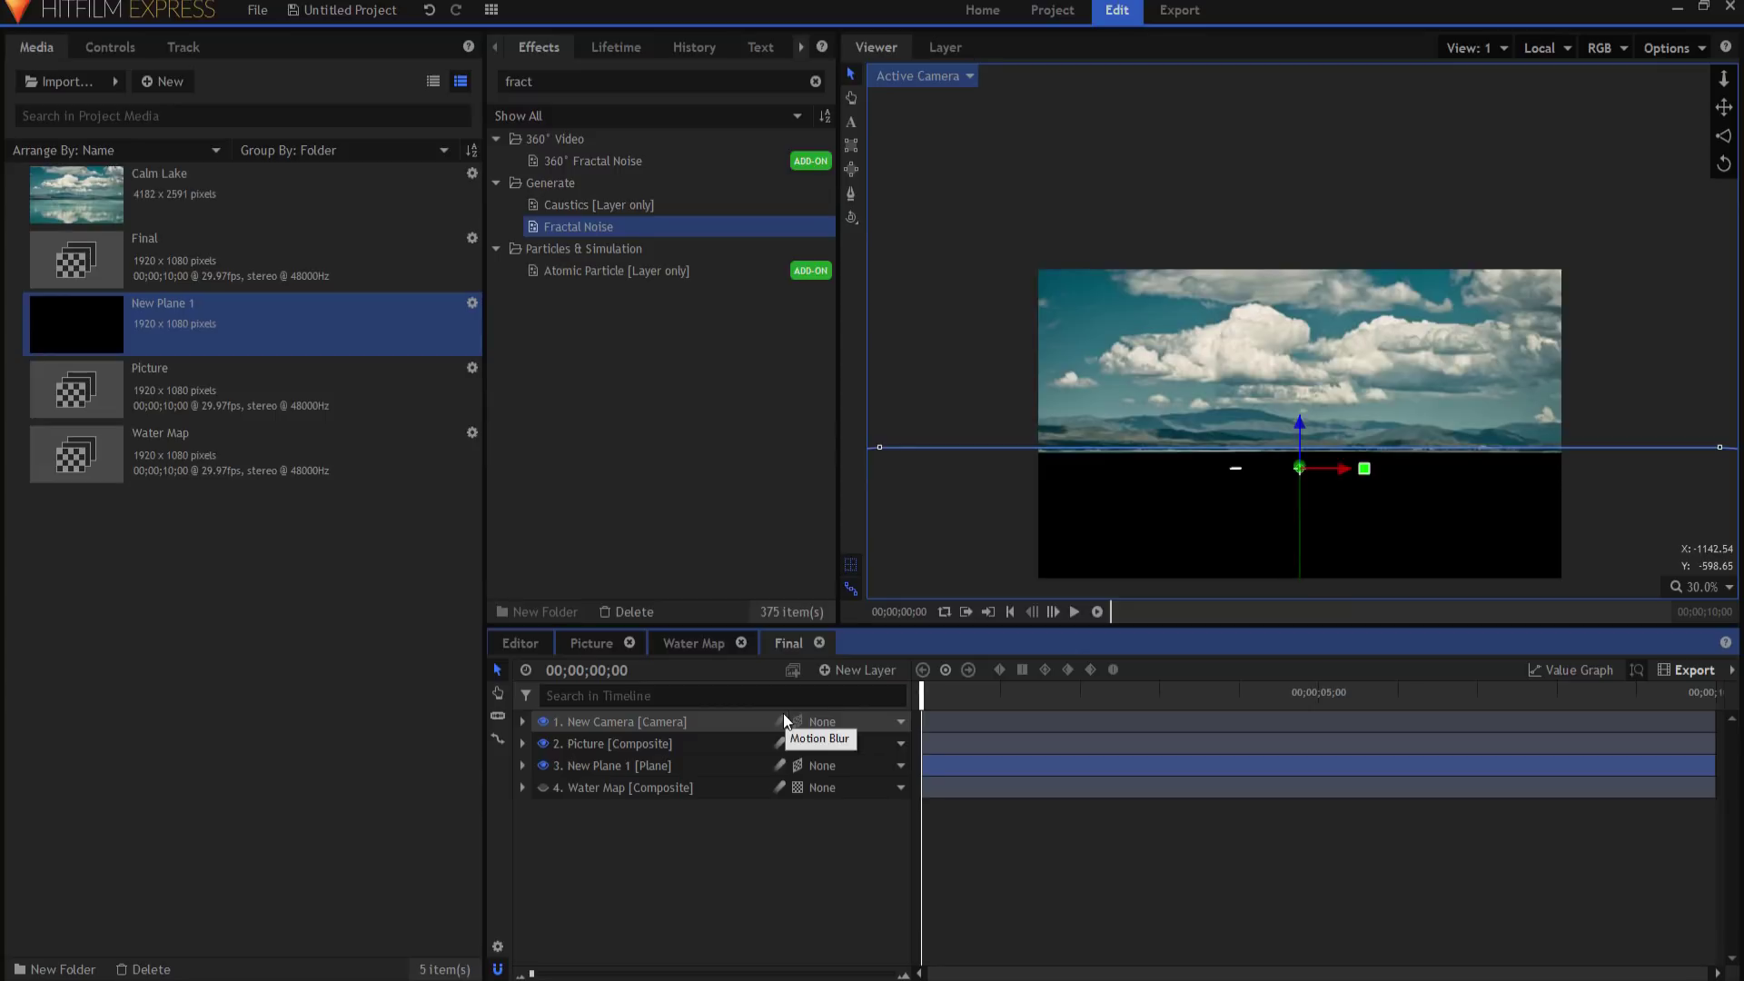
left_click(587, 890)
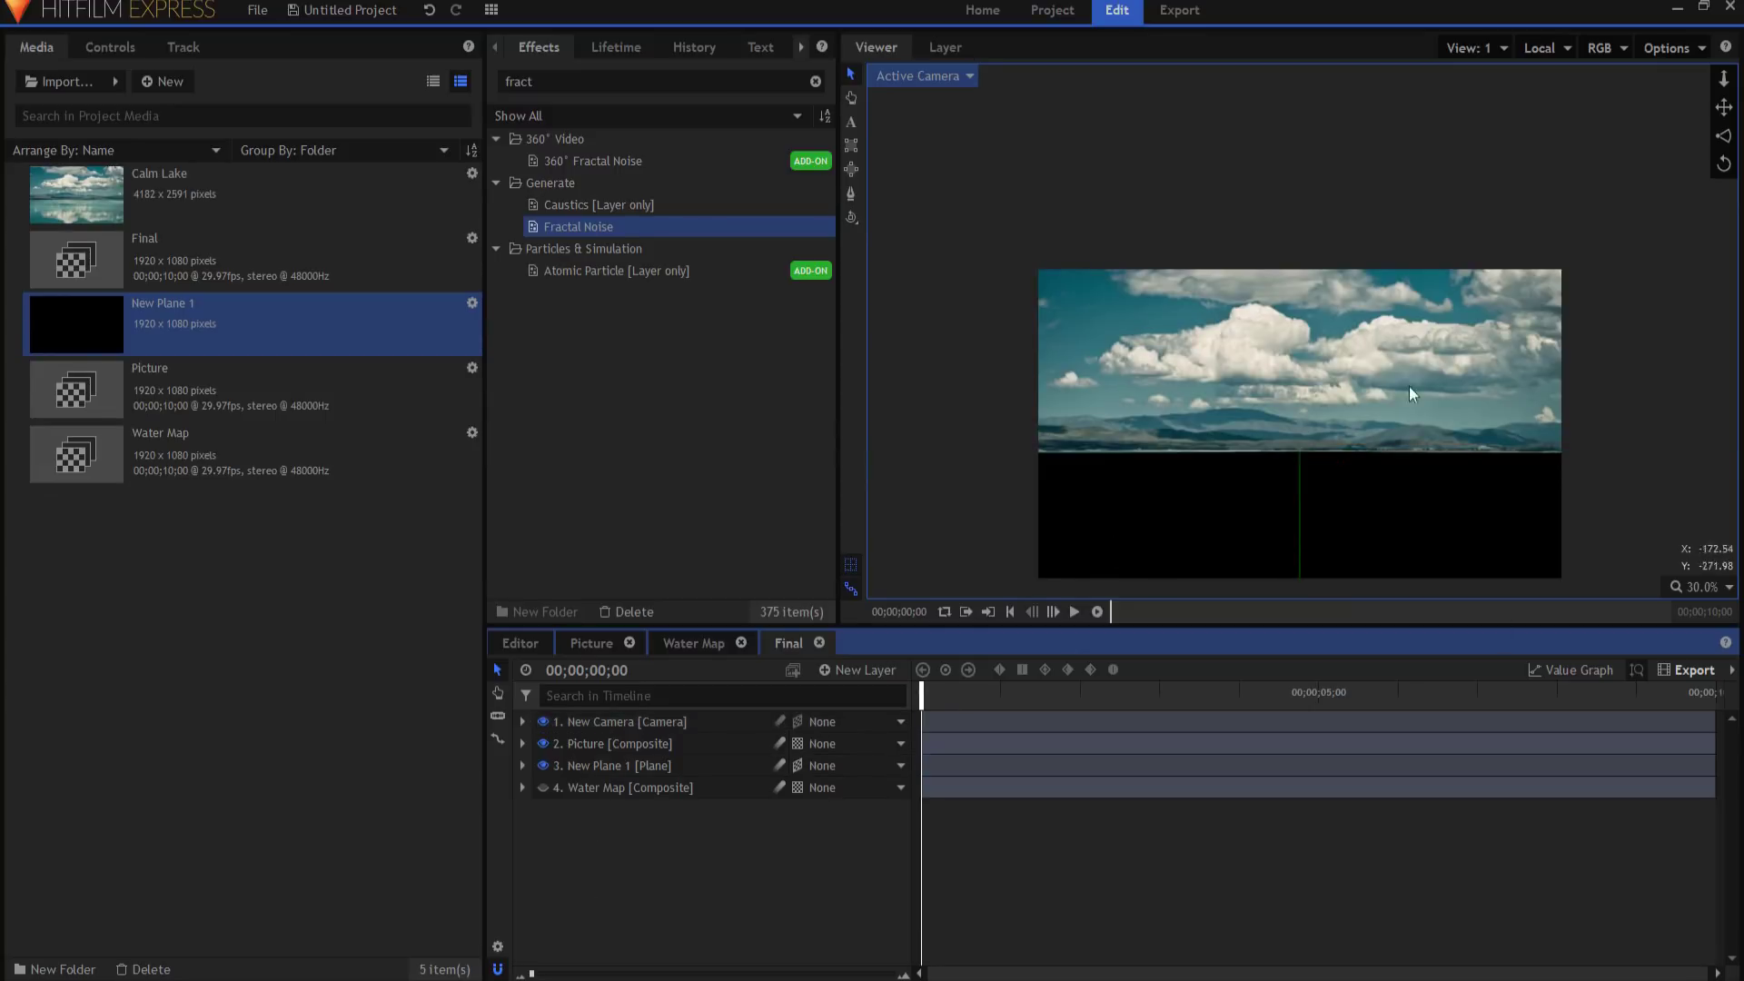
Step: Rename New Plane 1 to 'Water Plane', then search Effects for 'caust'
double_click(587, 766)
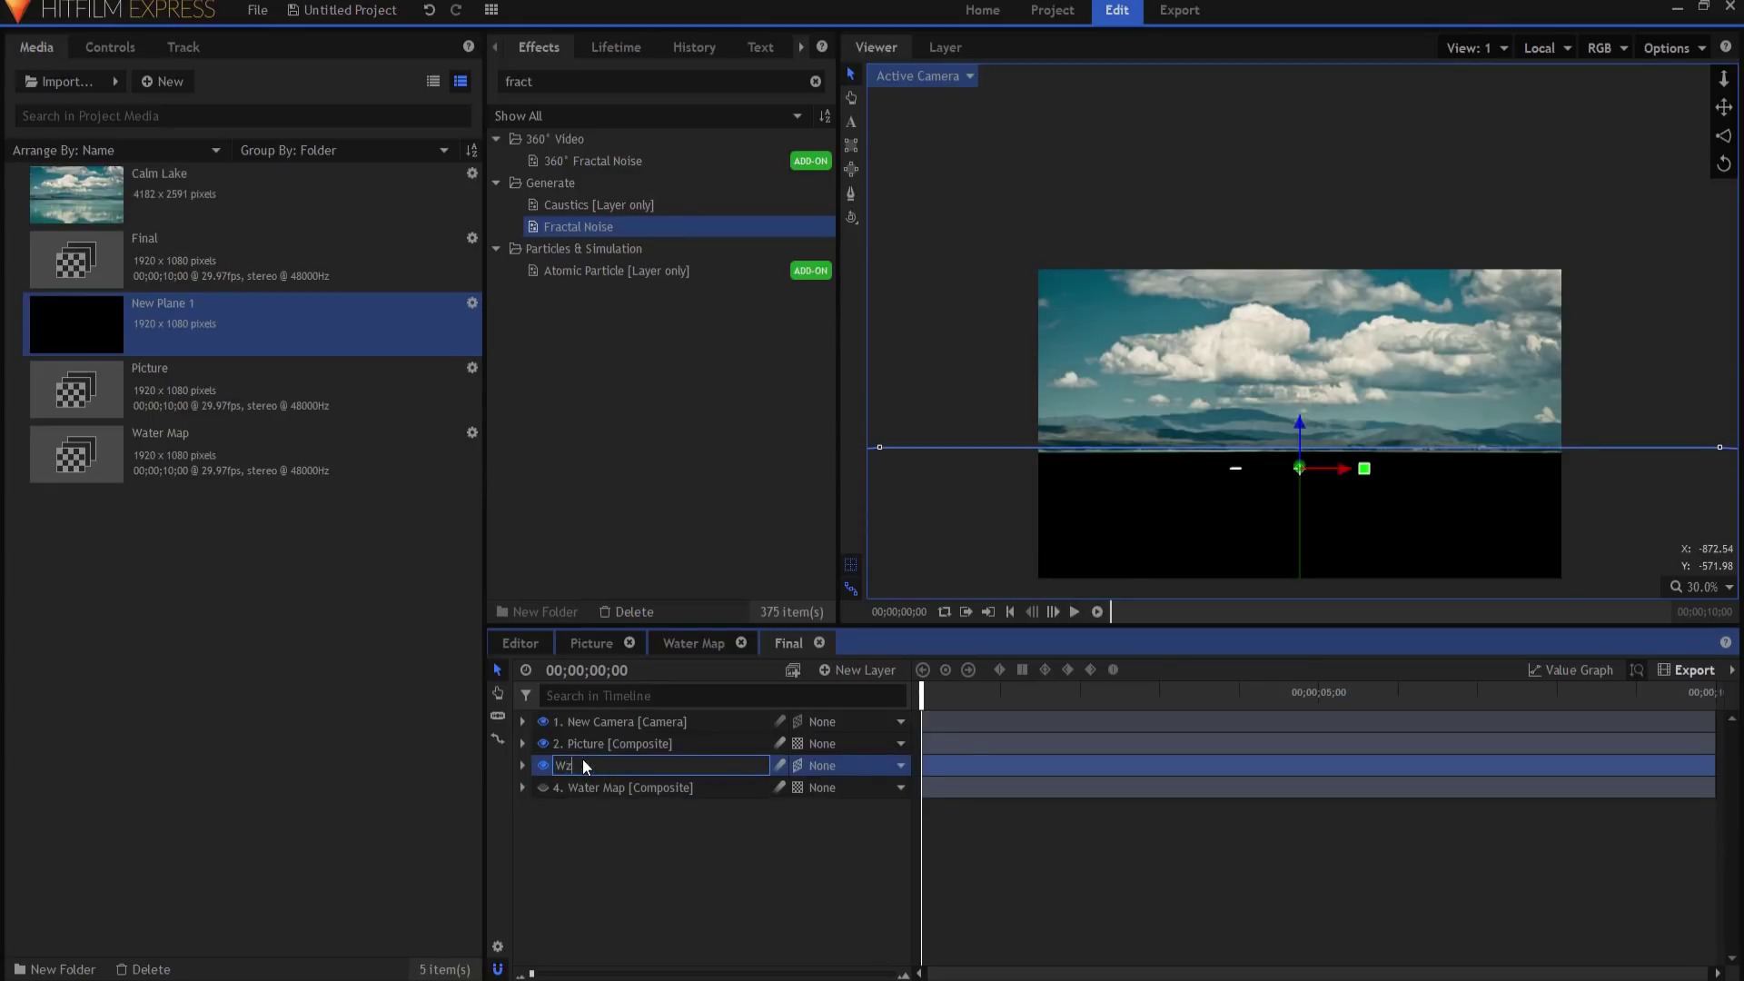
type("Water Plane")
key("Return")
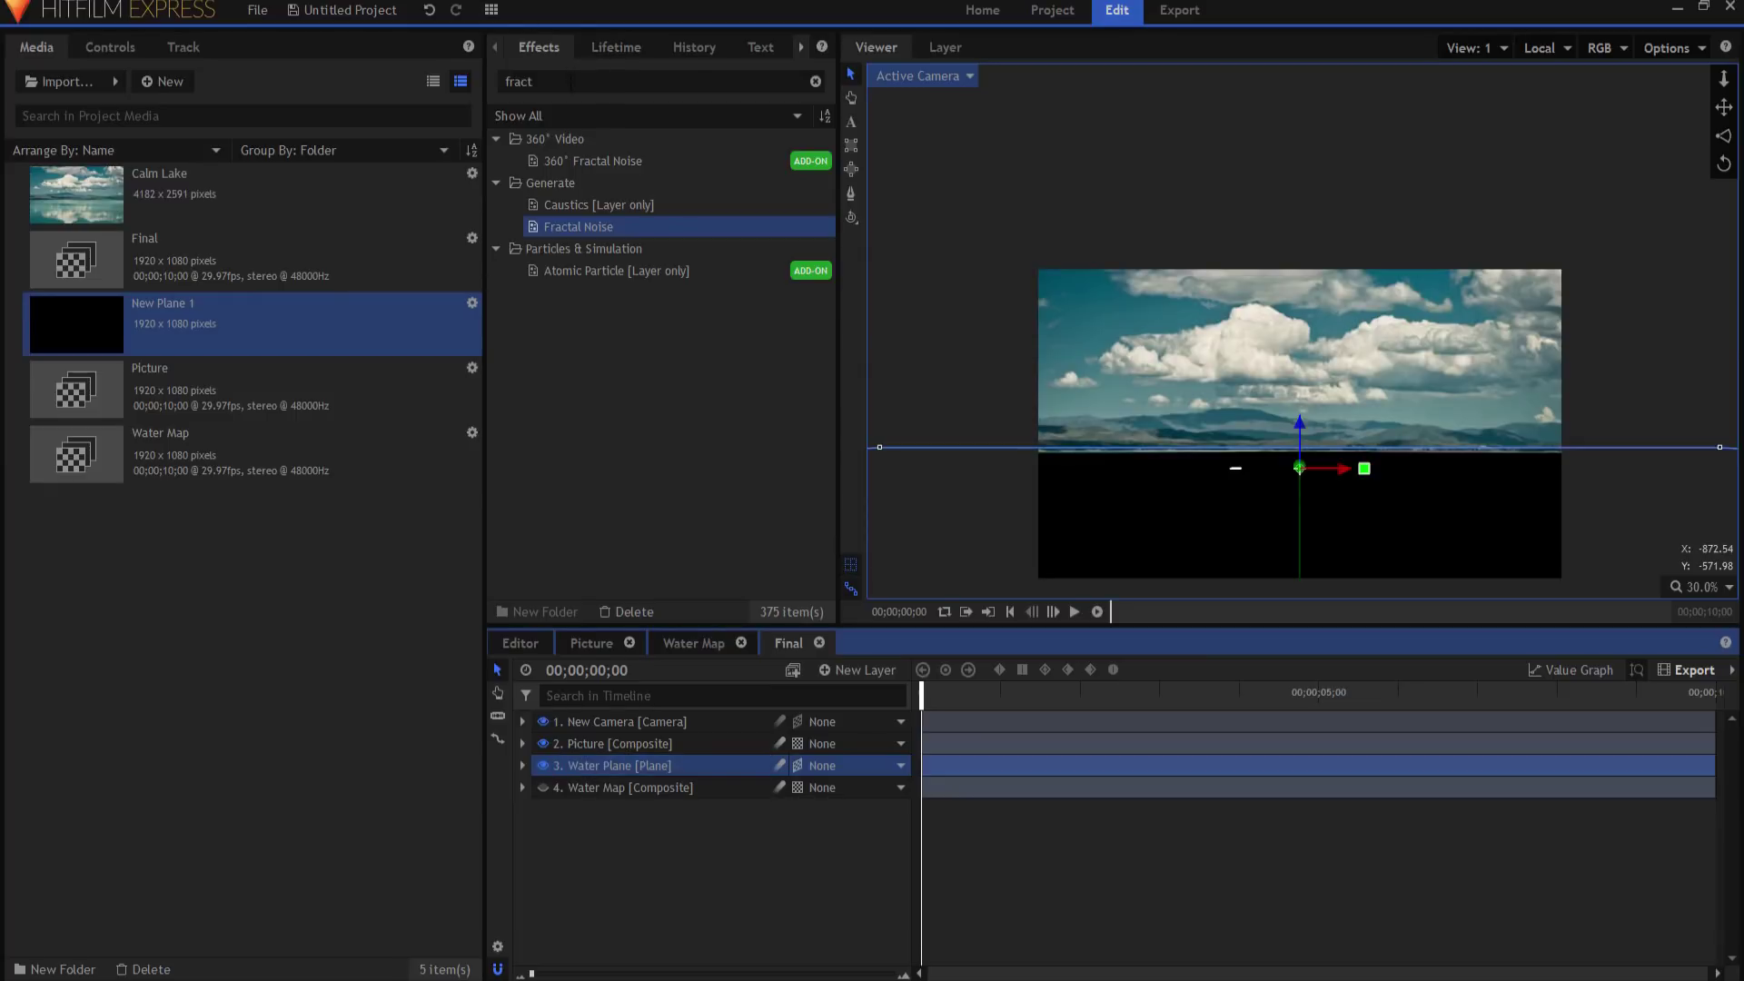
left_click(517, 82)
type("caust")
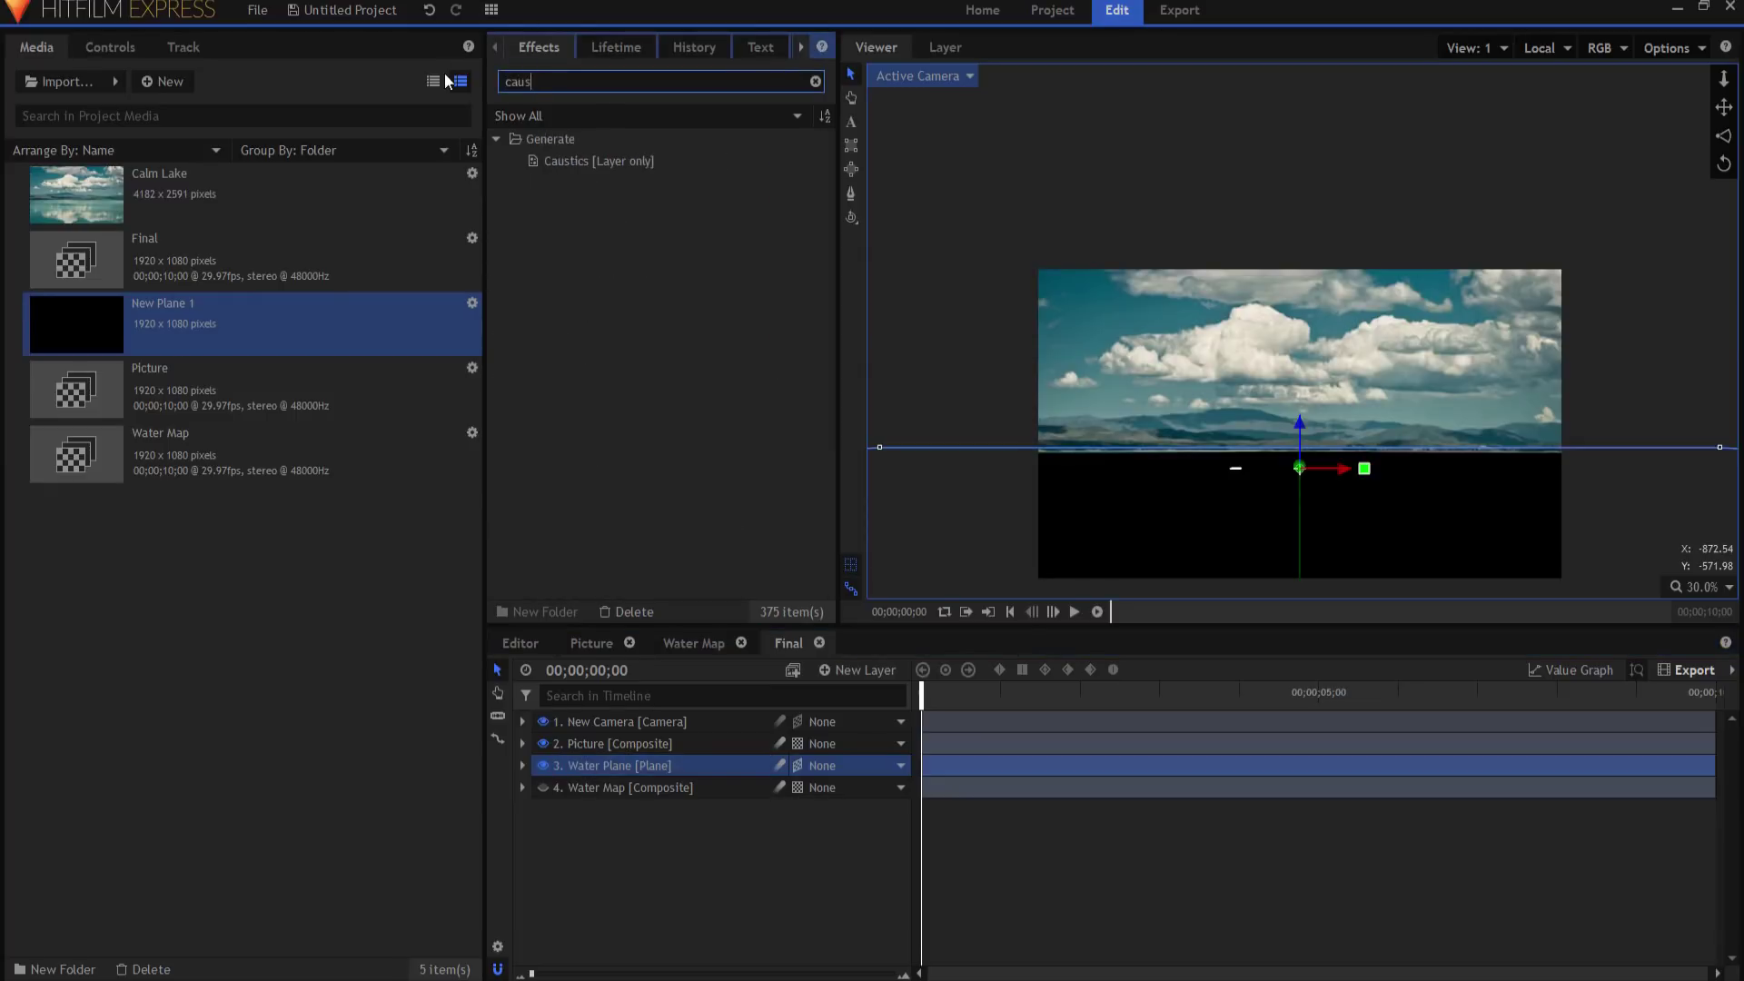
Step: Apply Caustics to Water Plane with its Environment Map layer set to 2. Picture
left_click(582, 162)
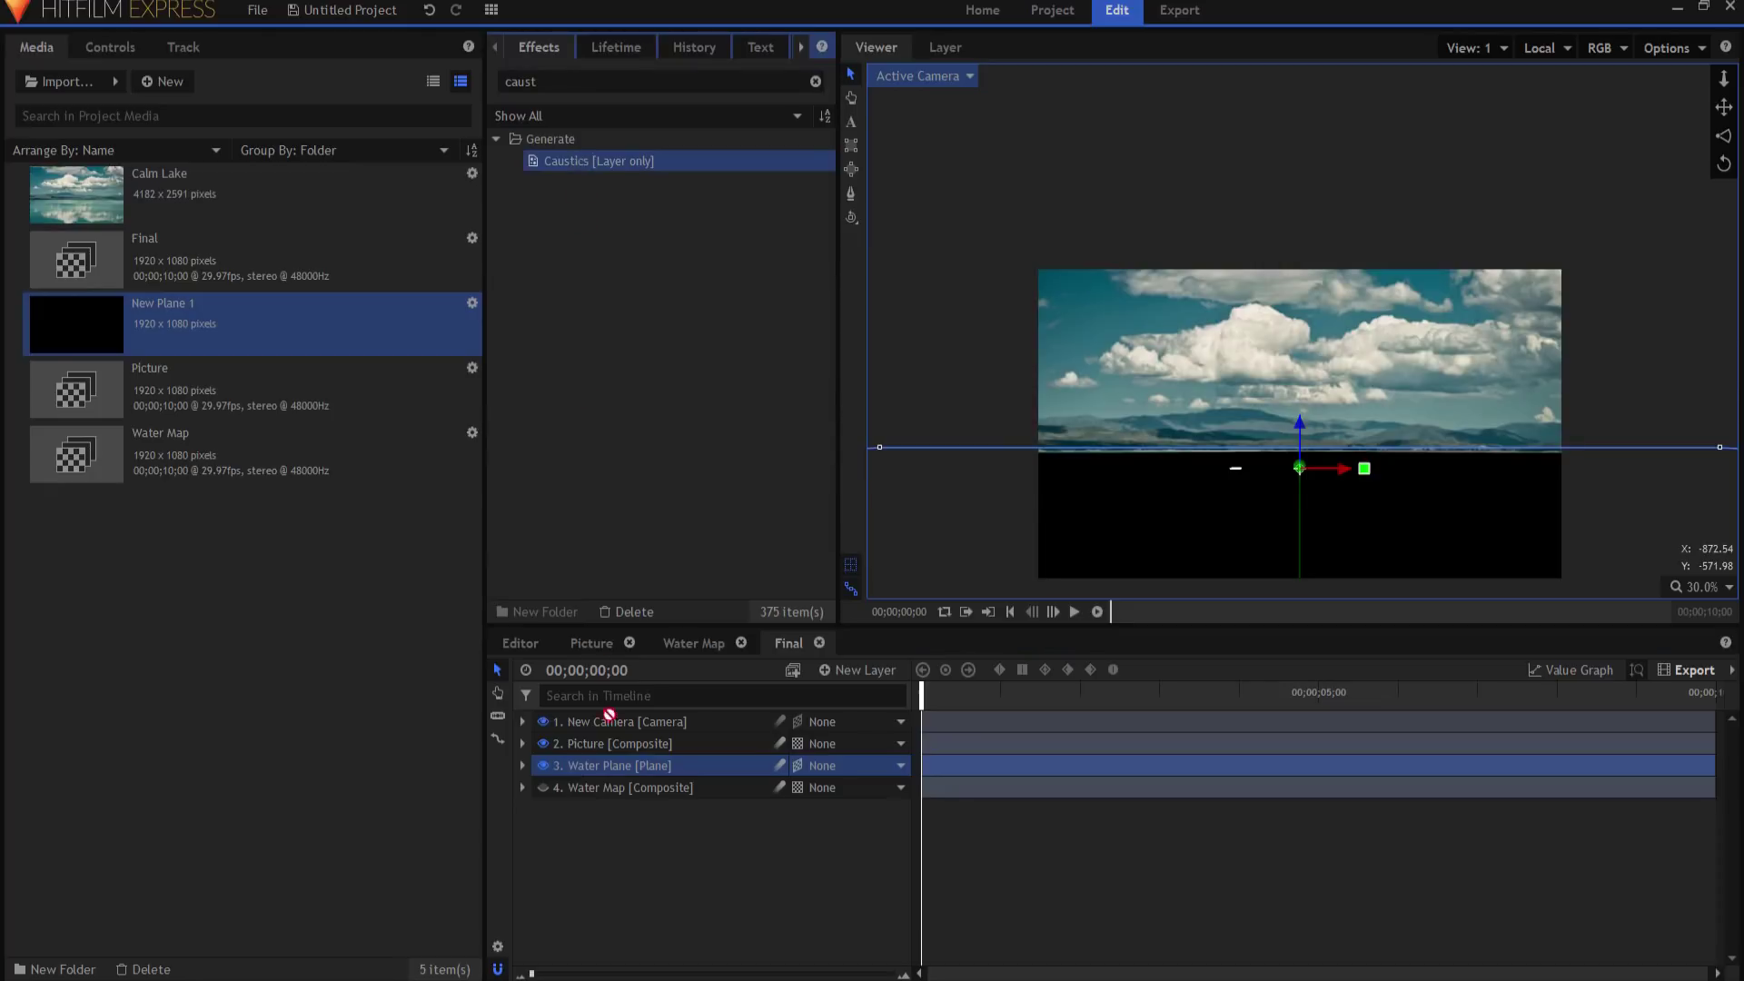
left_click_drag(586, 763, 586, 757)
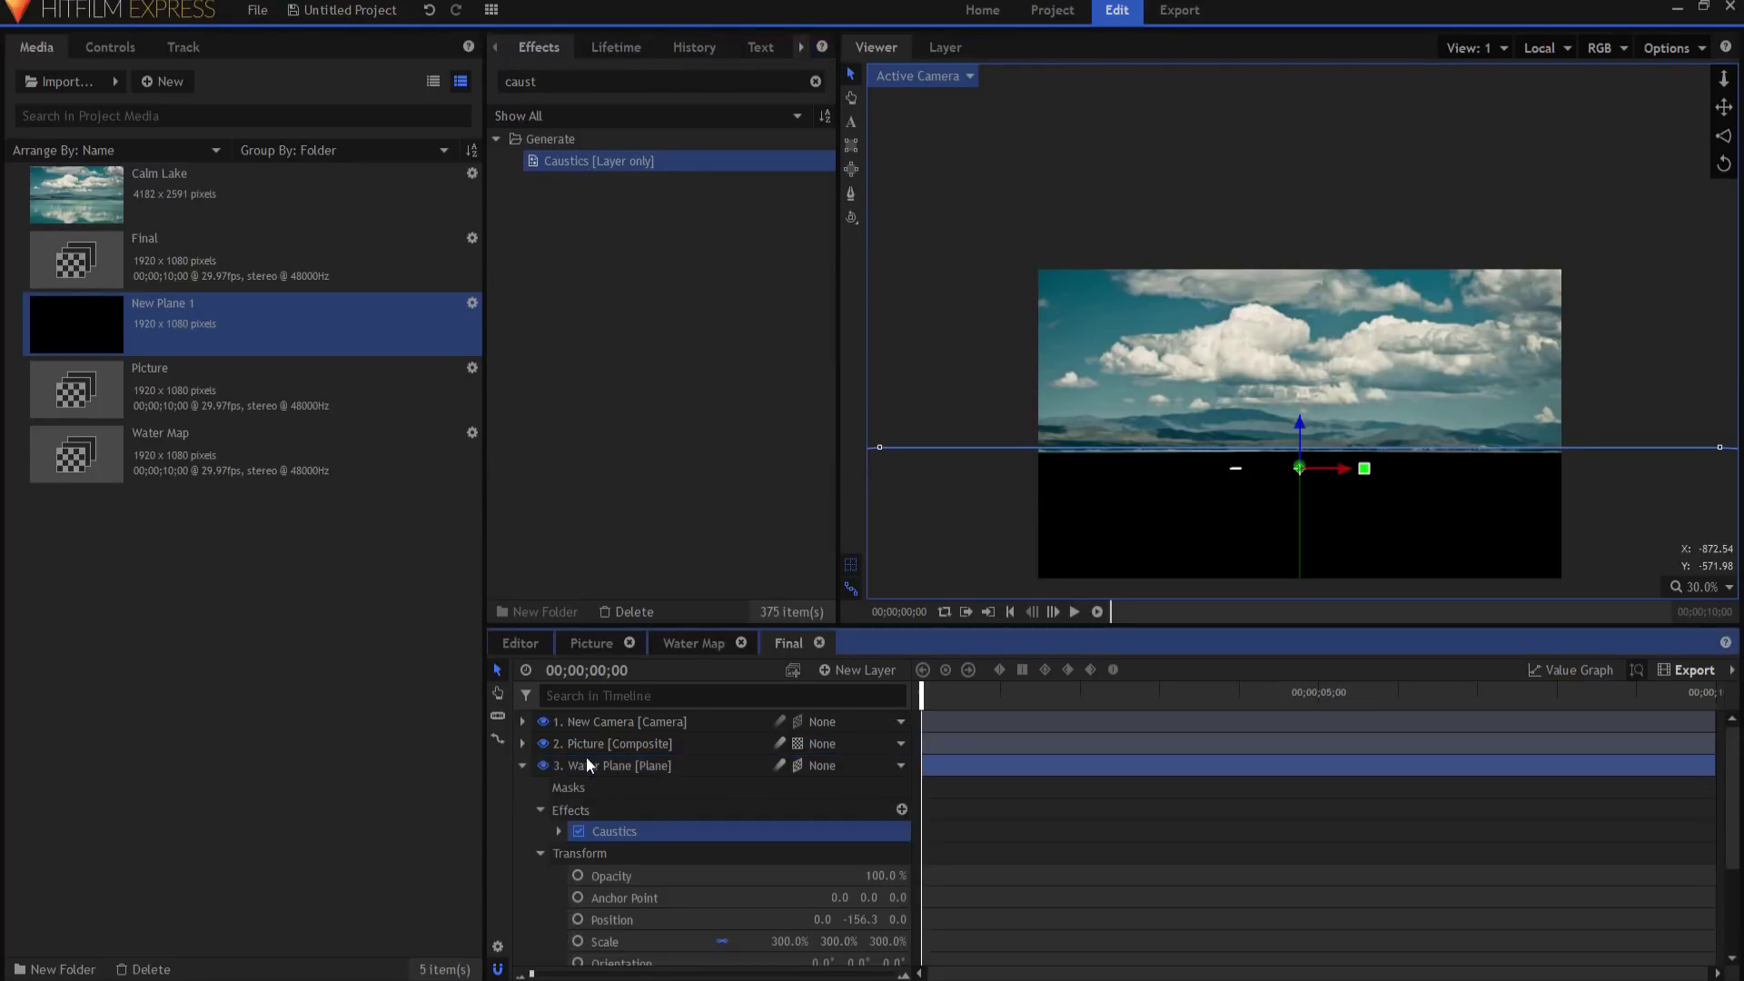
left_click(618, 830)
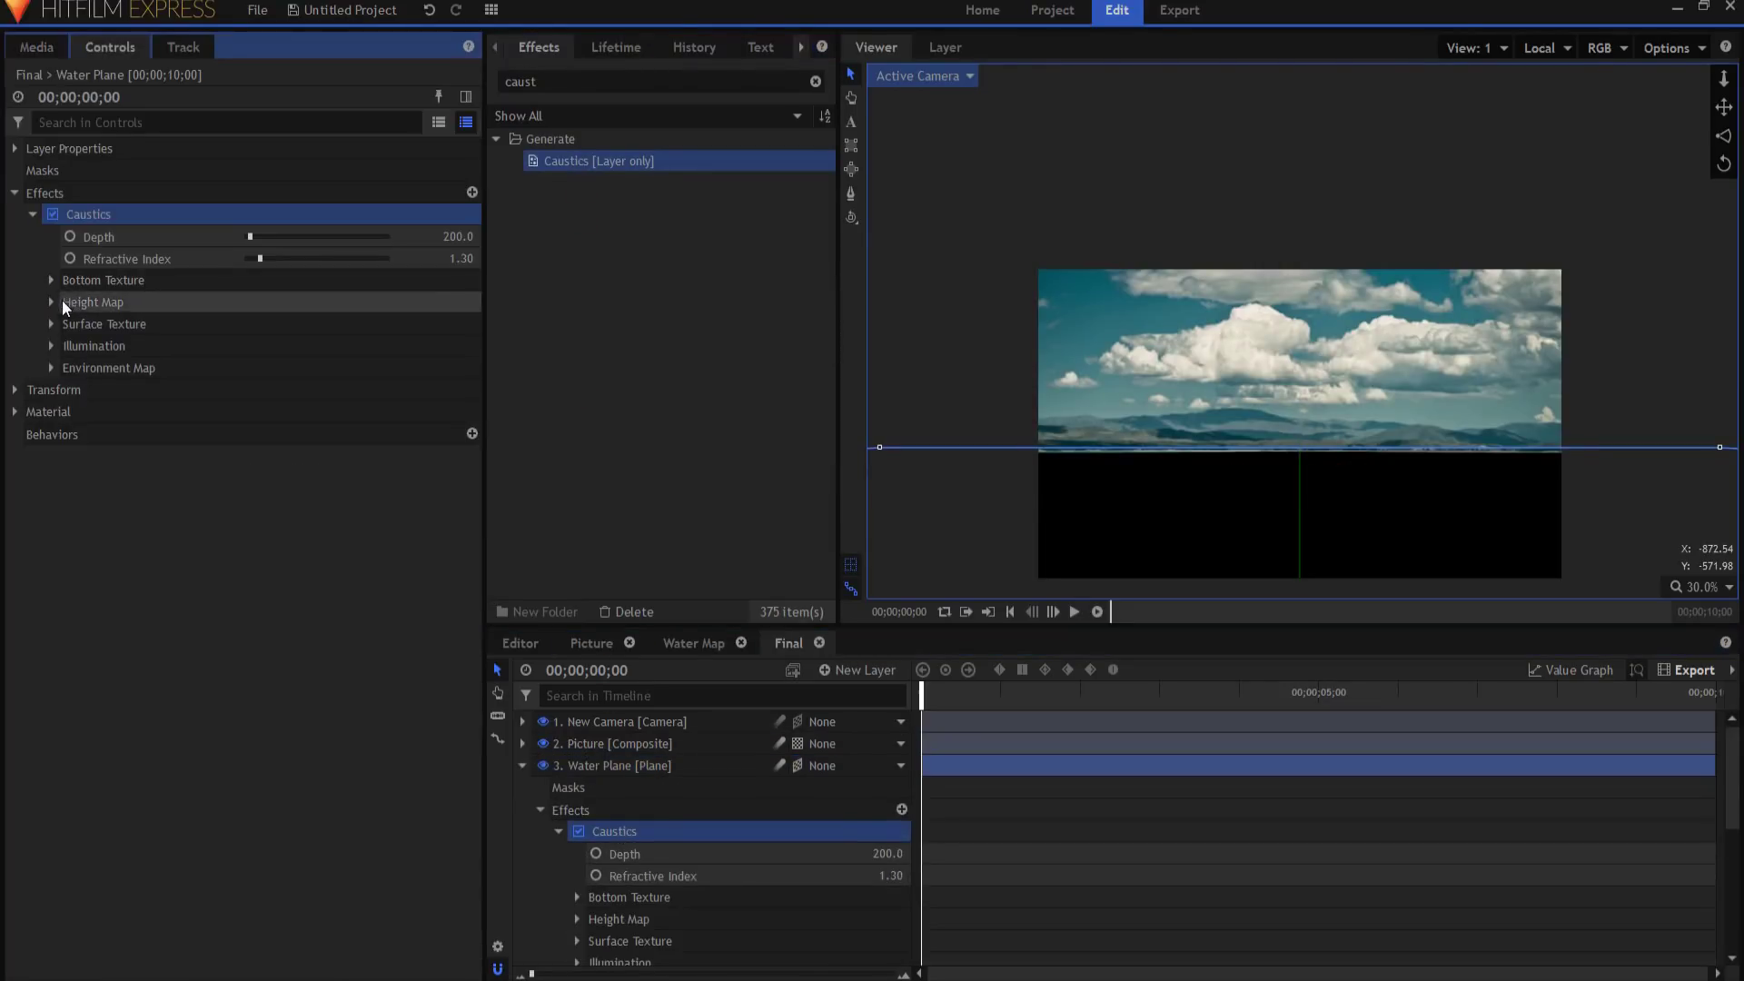
left_click(52, 367)
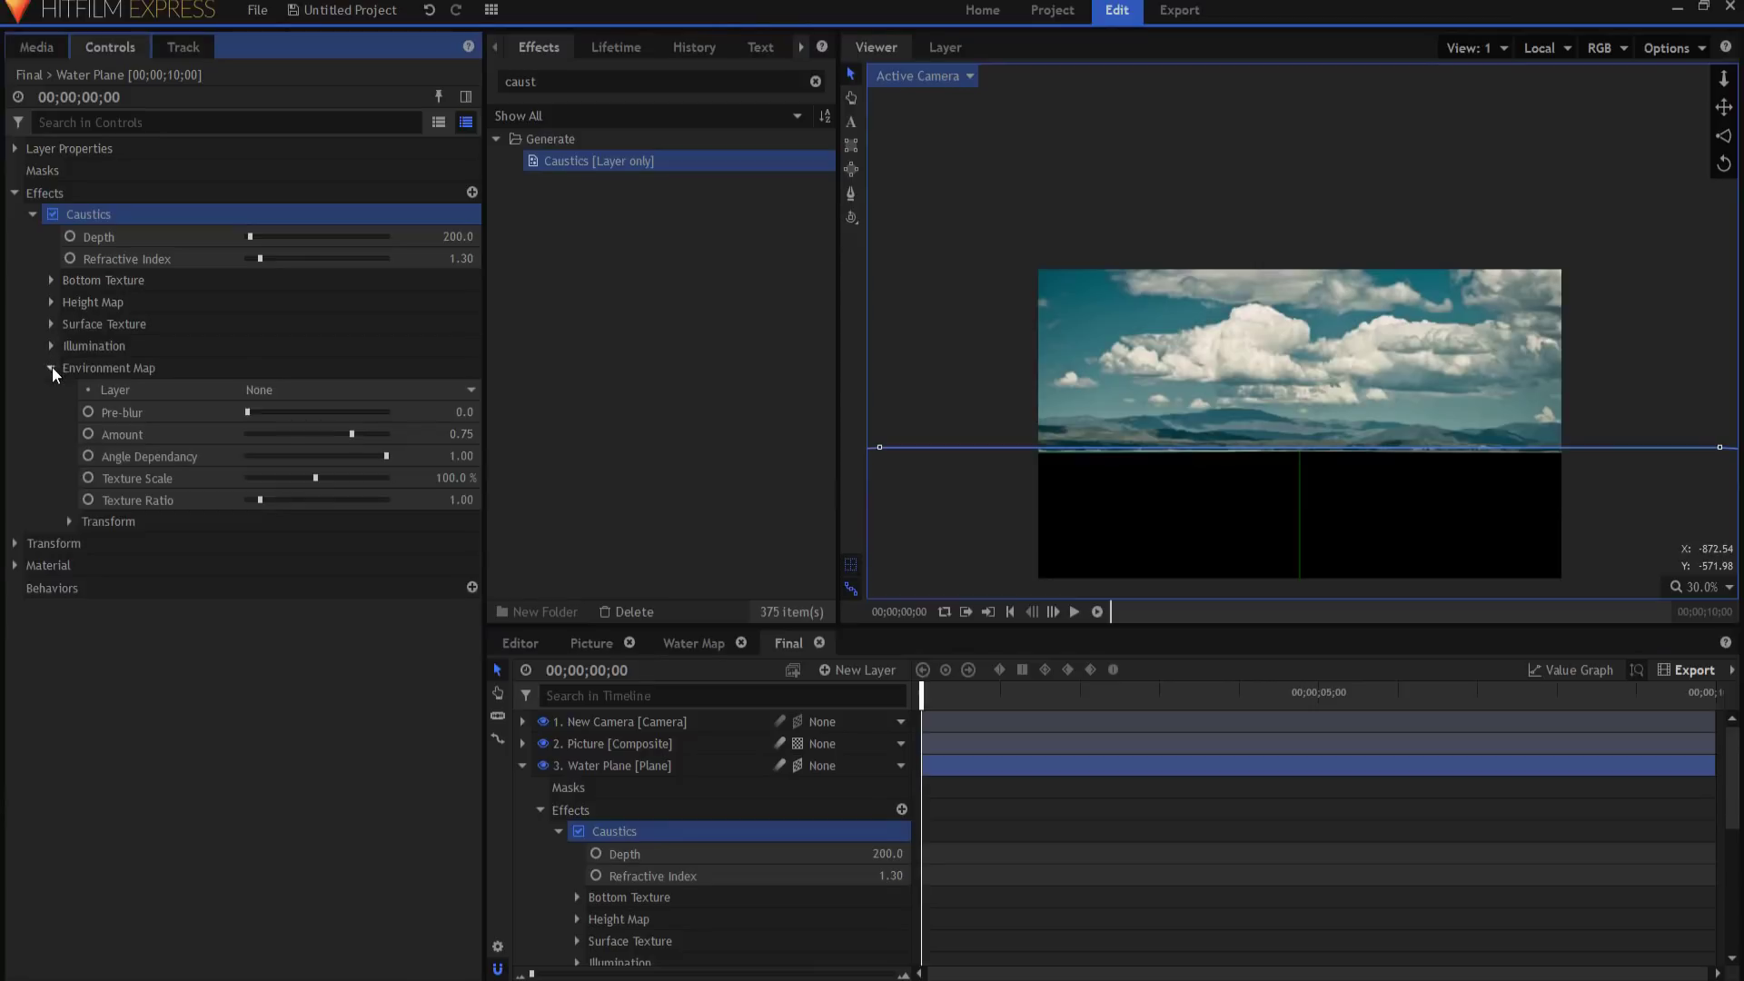
left_click(294, 389)
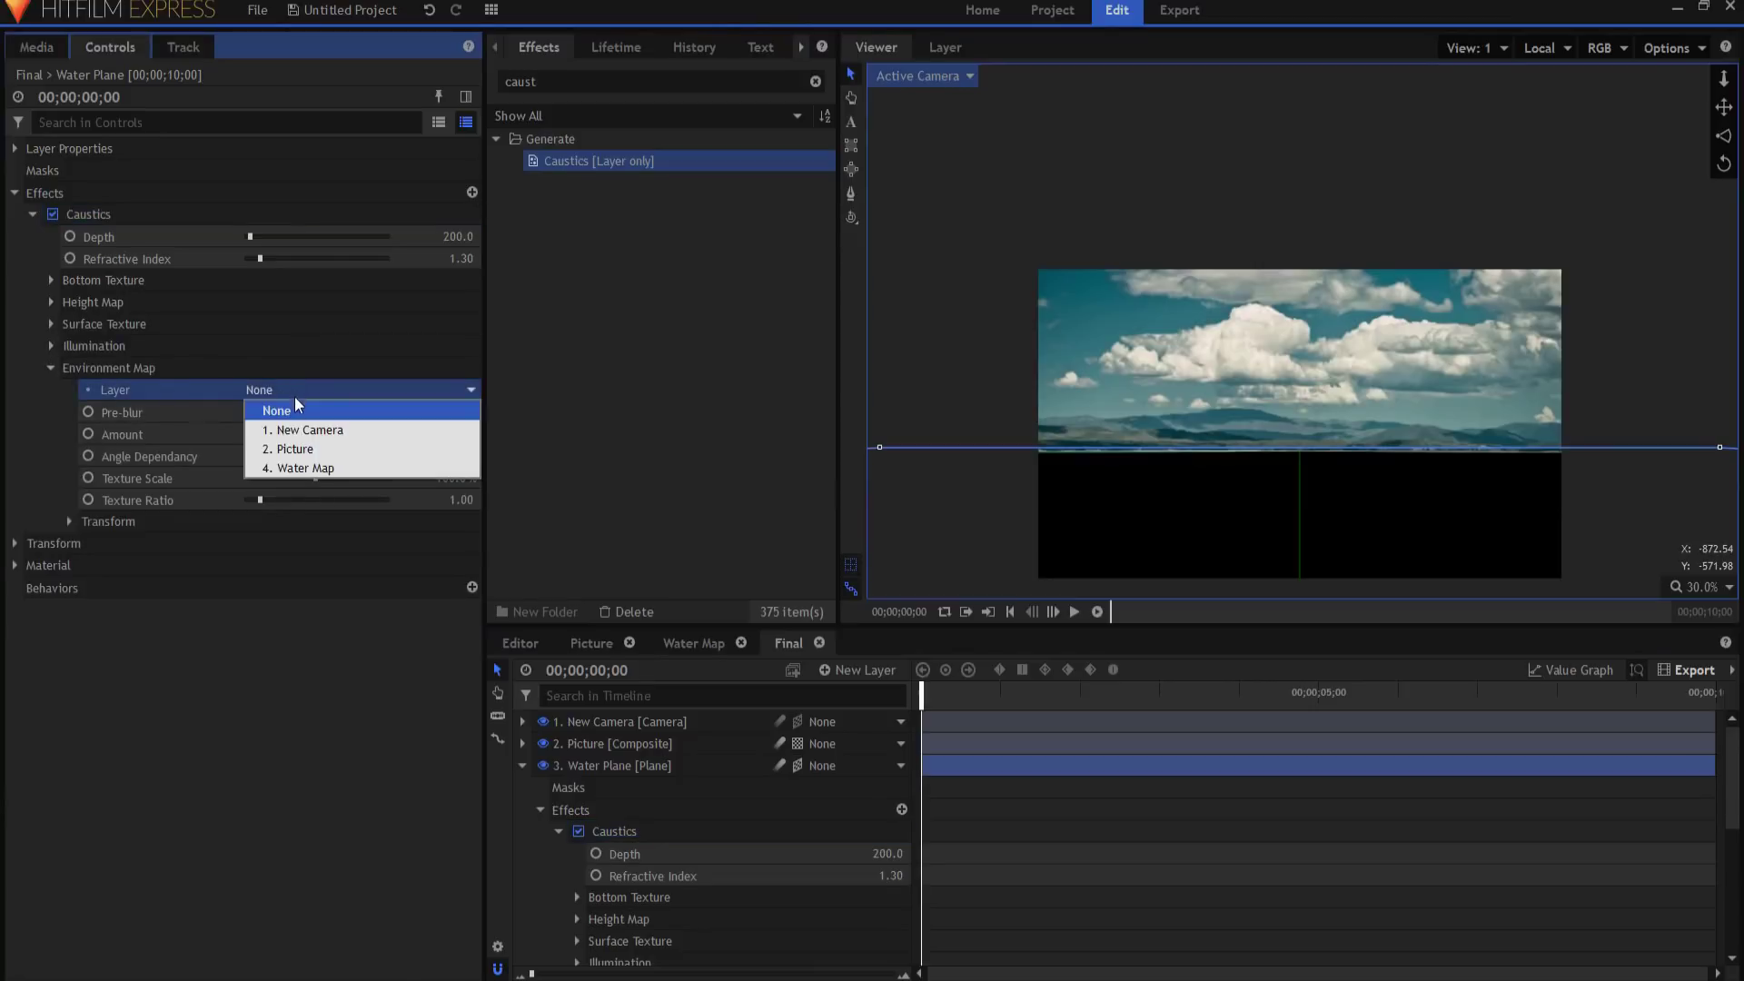
left_click(312, 448)
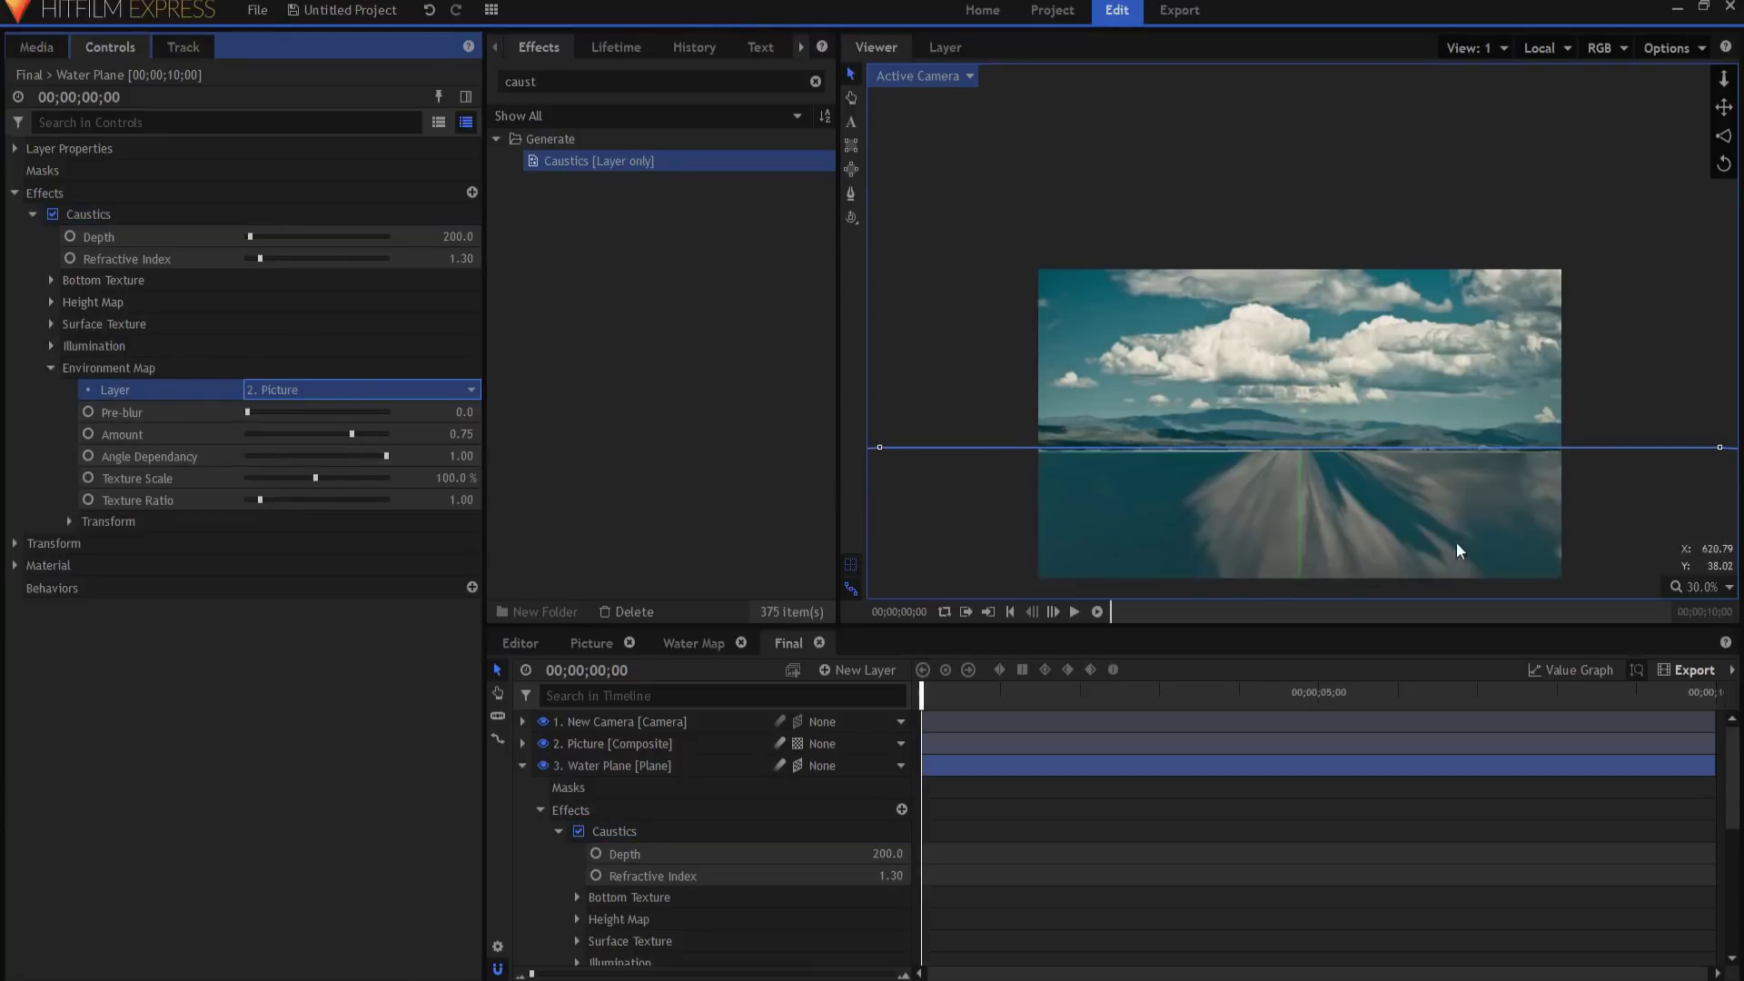
left_click(522, 765)
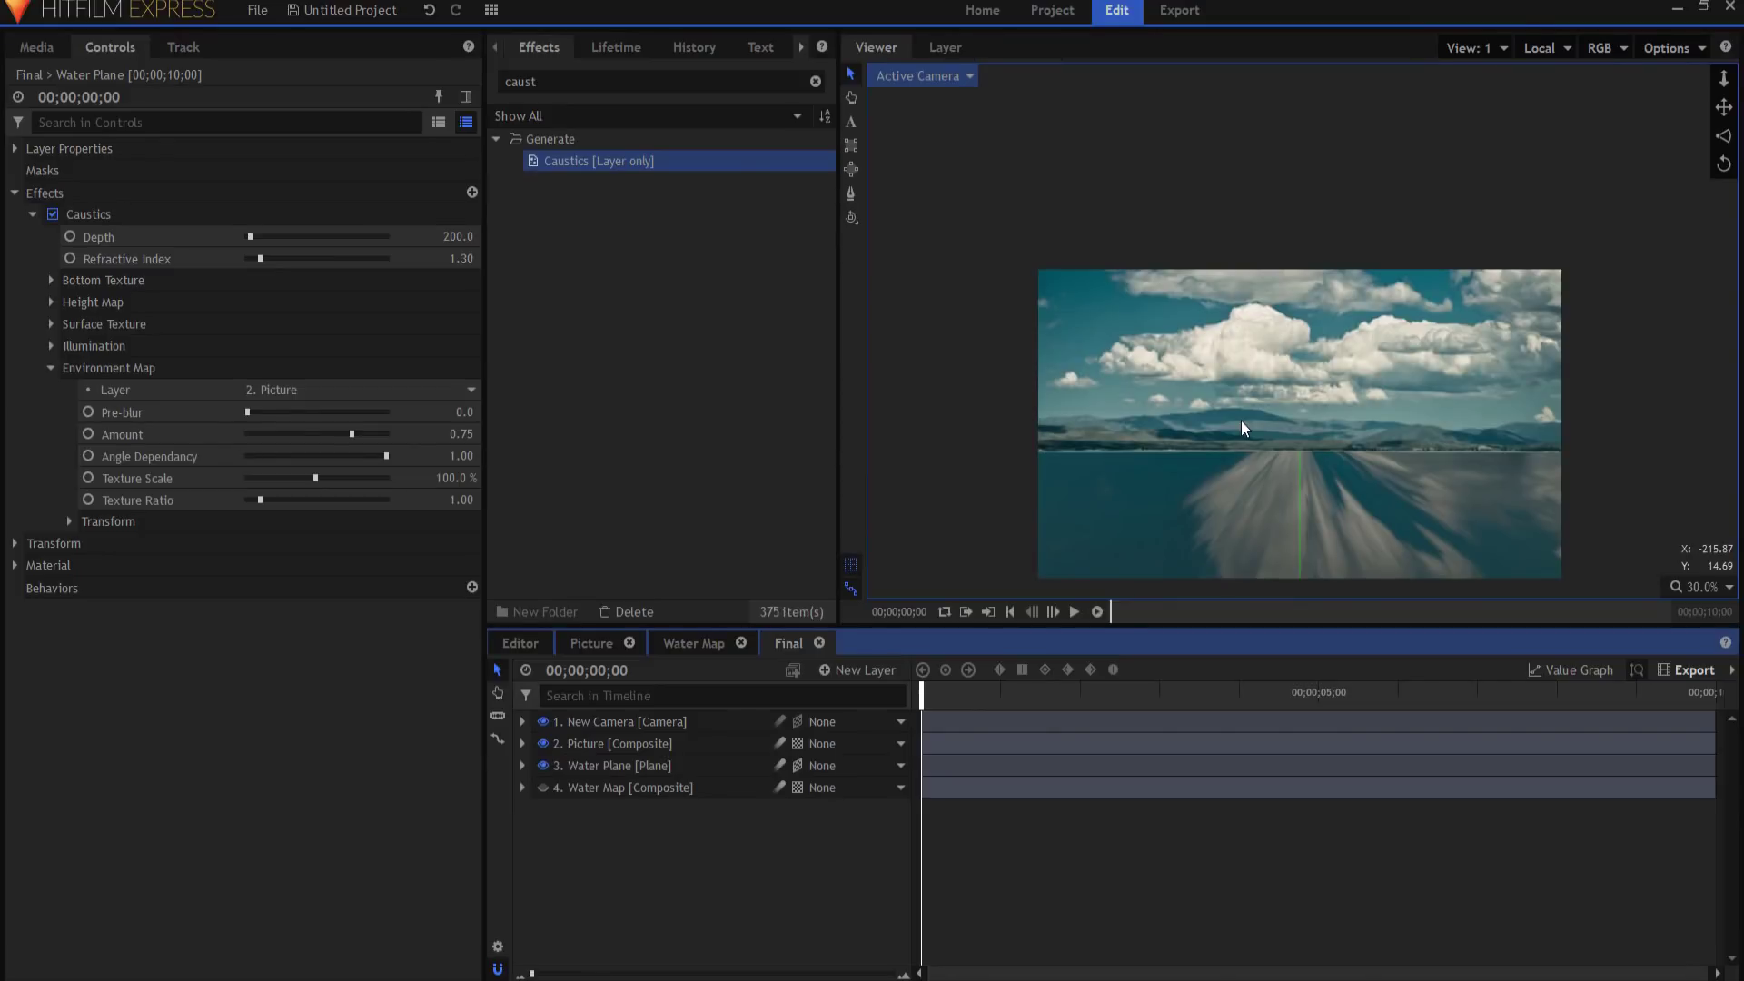
Step: Expand Environment Map > Transform in Caustics to show the X, Y and Z Rotation dials
left_click(68, 521)
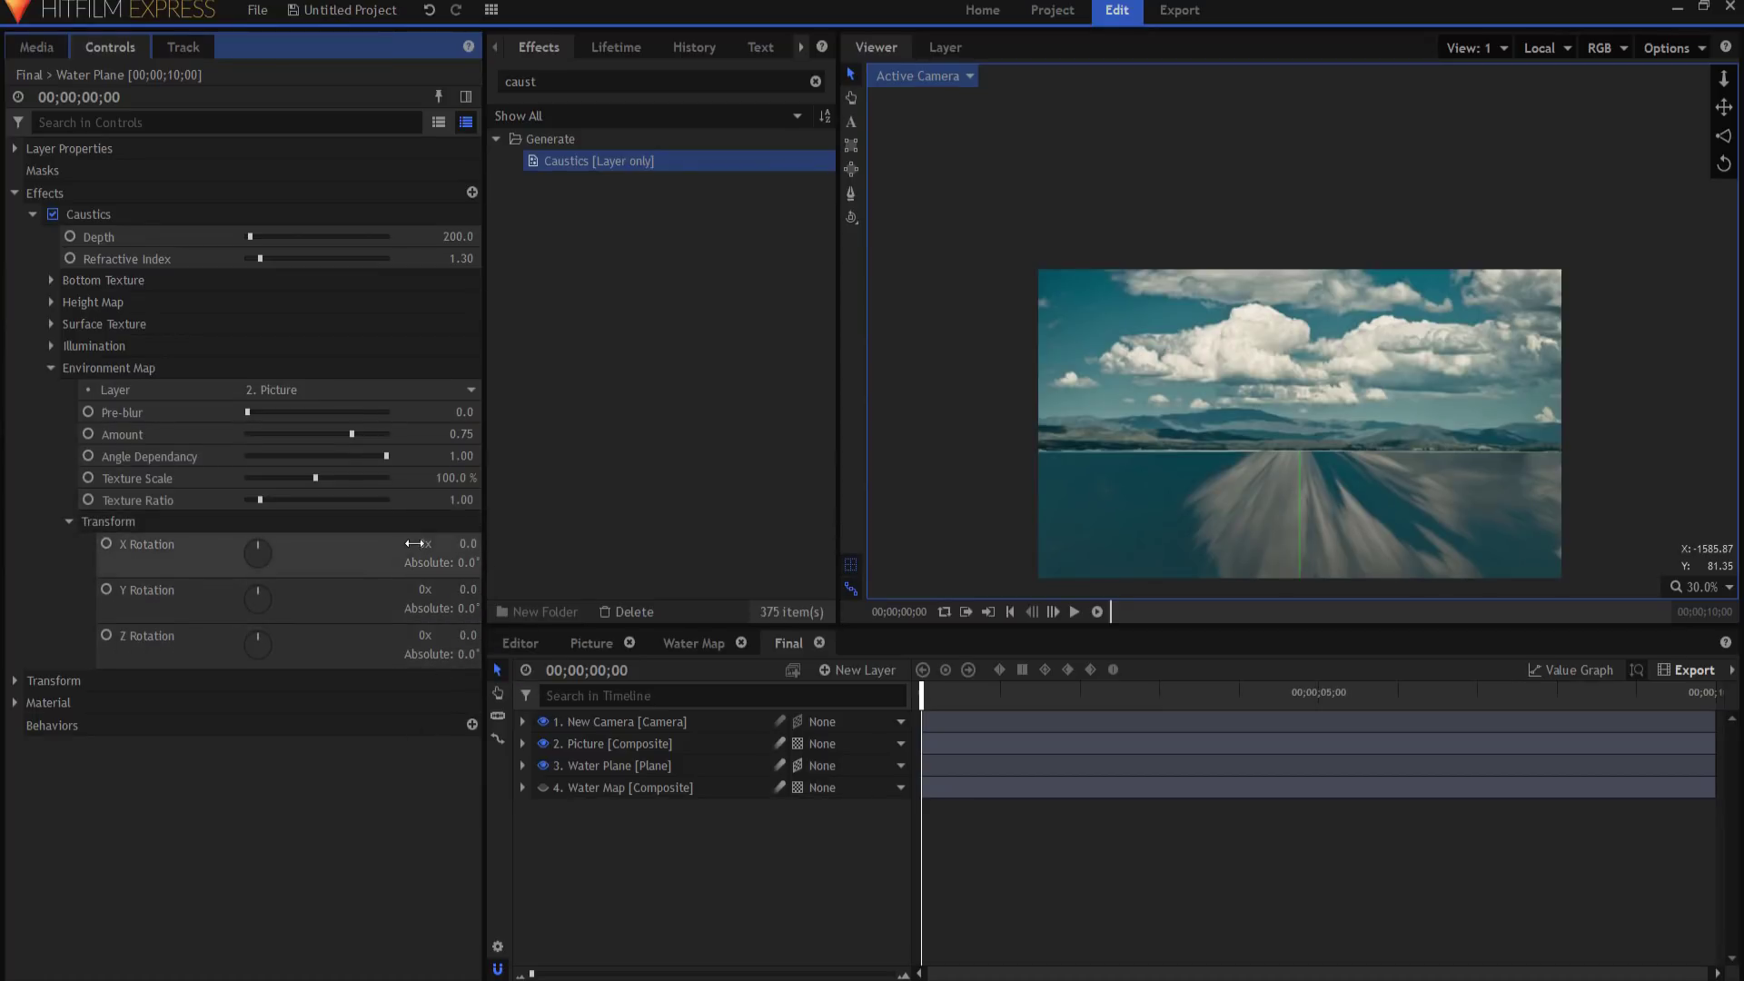
left_click(850, 561)
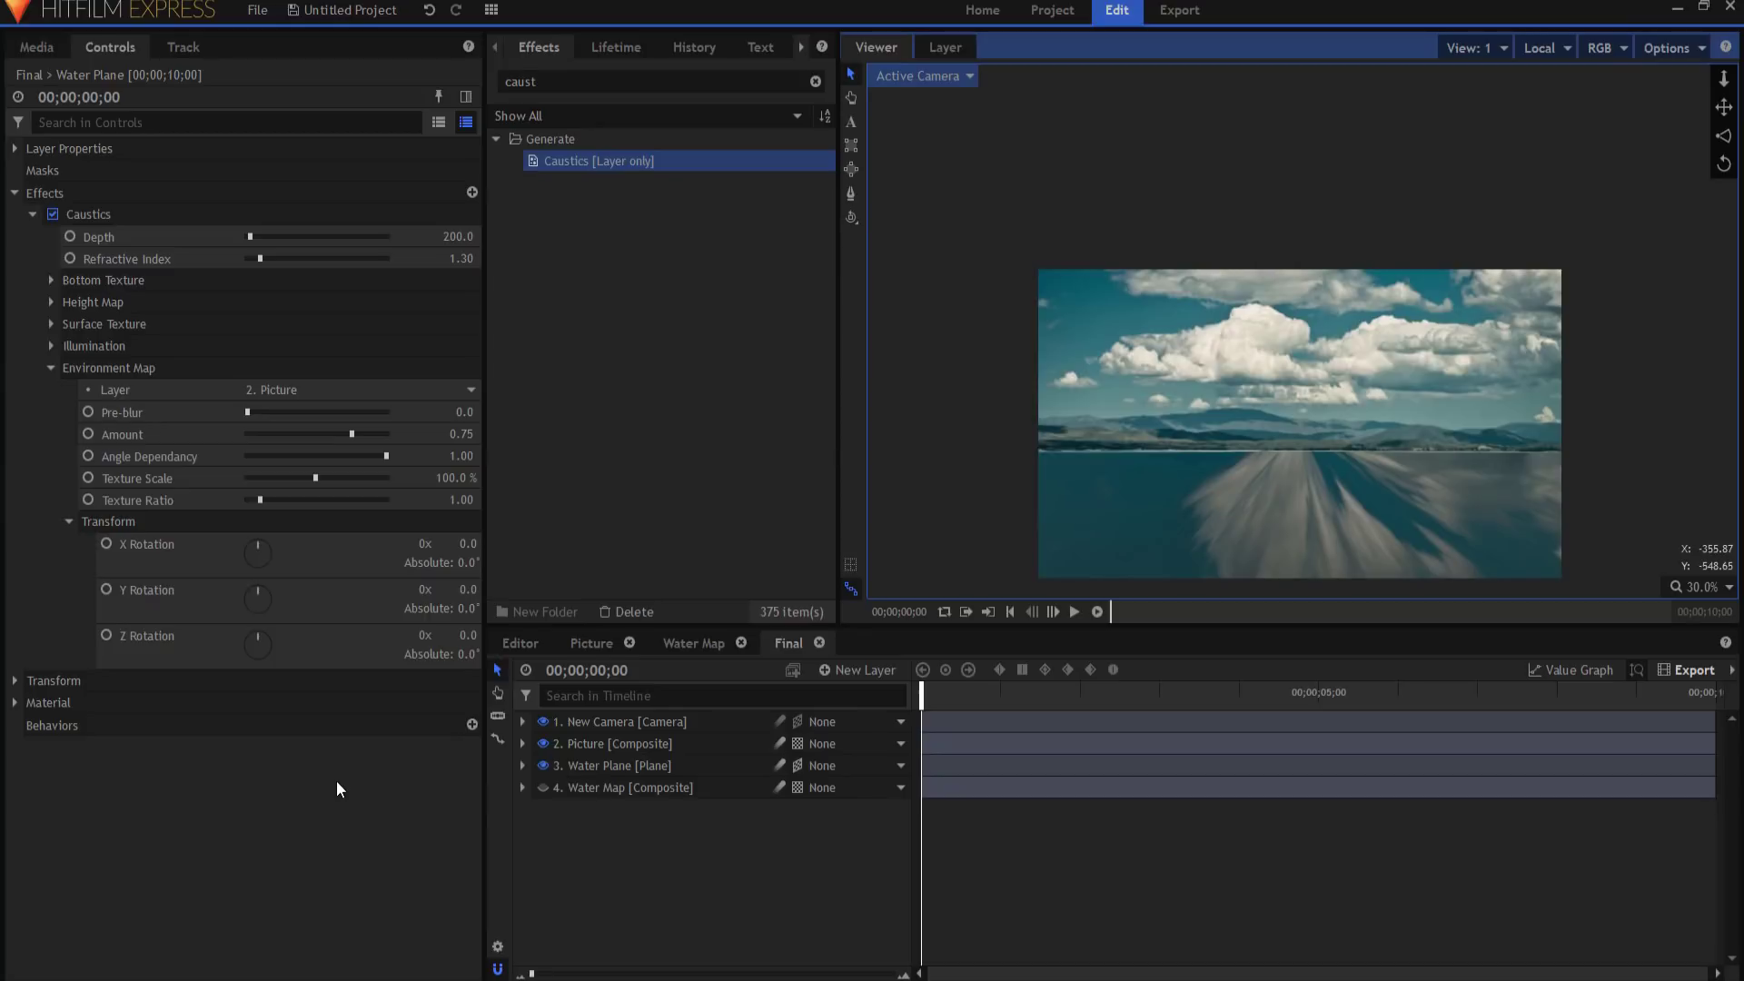
Step: Rotate the Caustics environment map 180° on both Y and Z
left_click(465, 588)
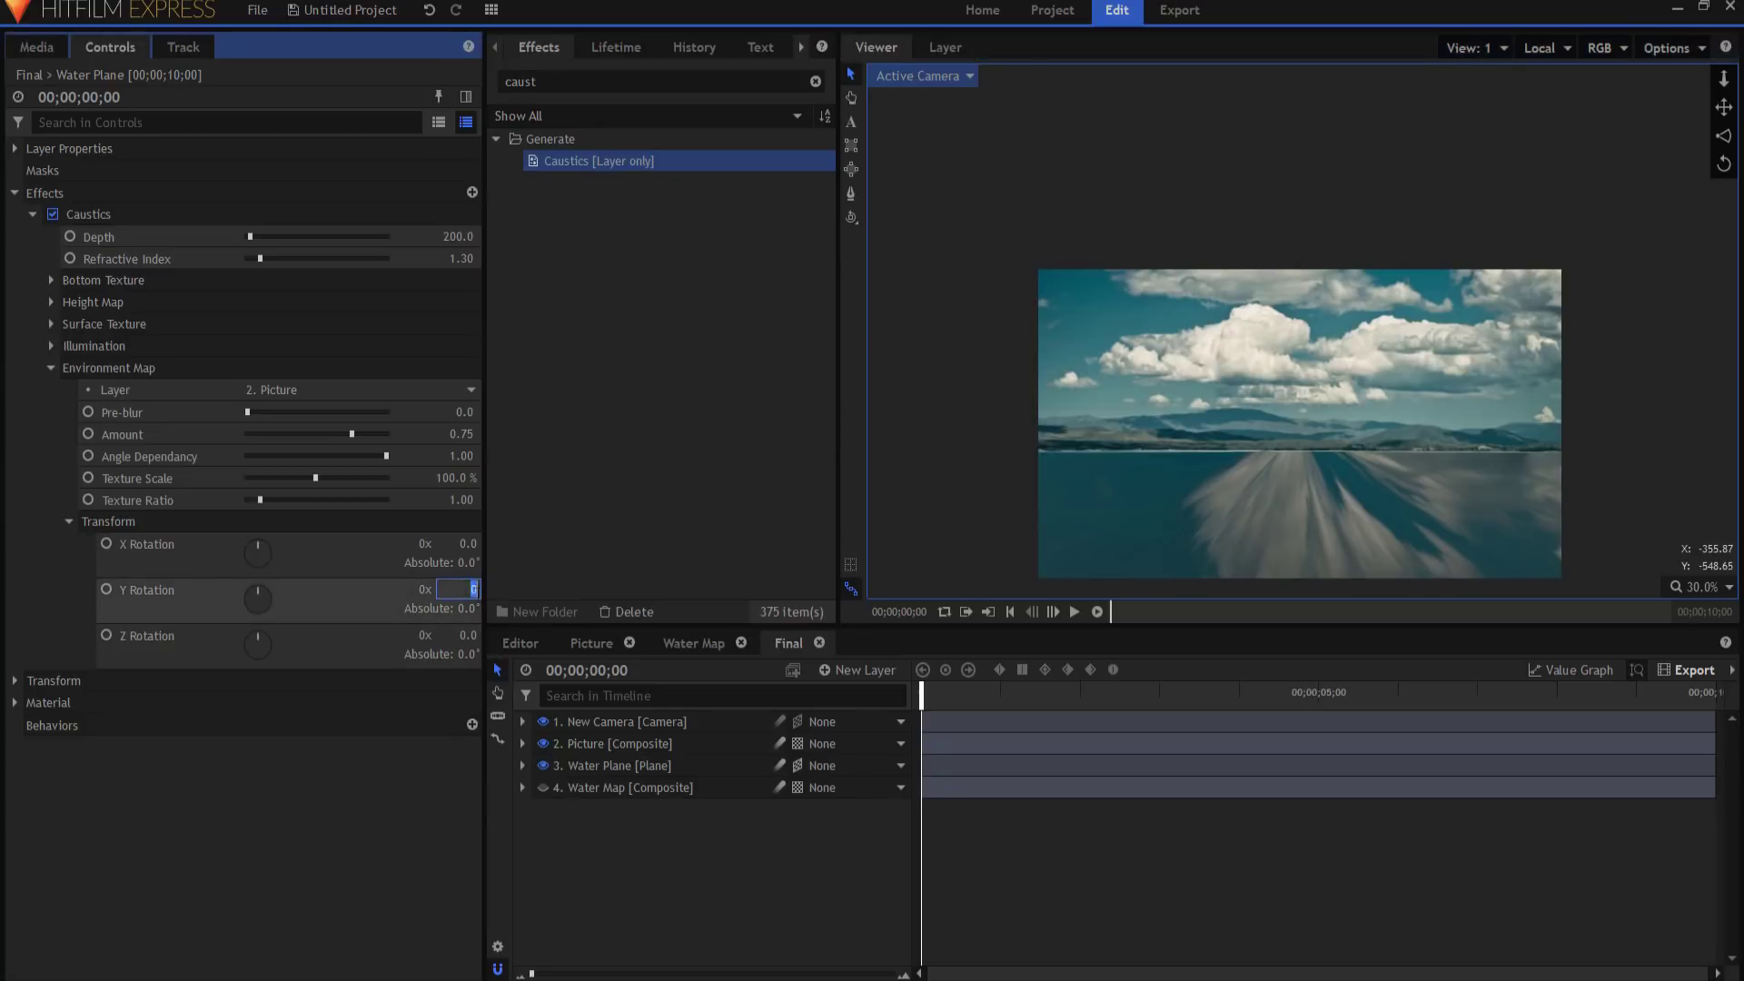
type("180")
key("Return")
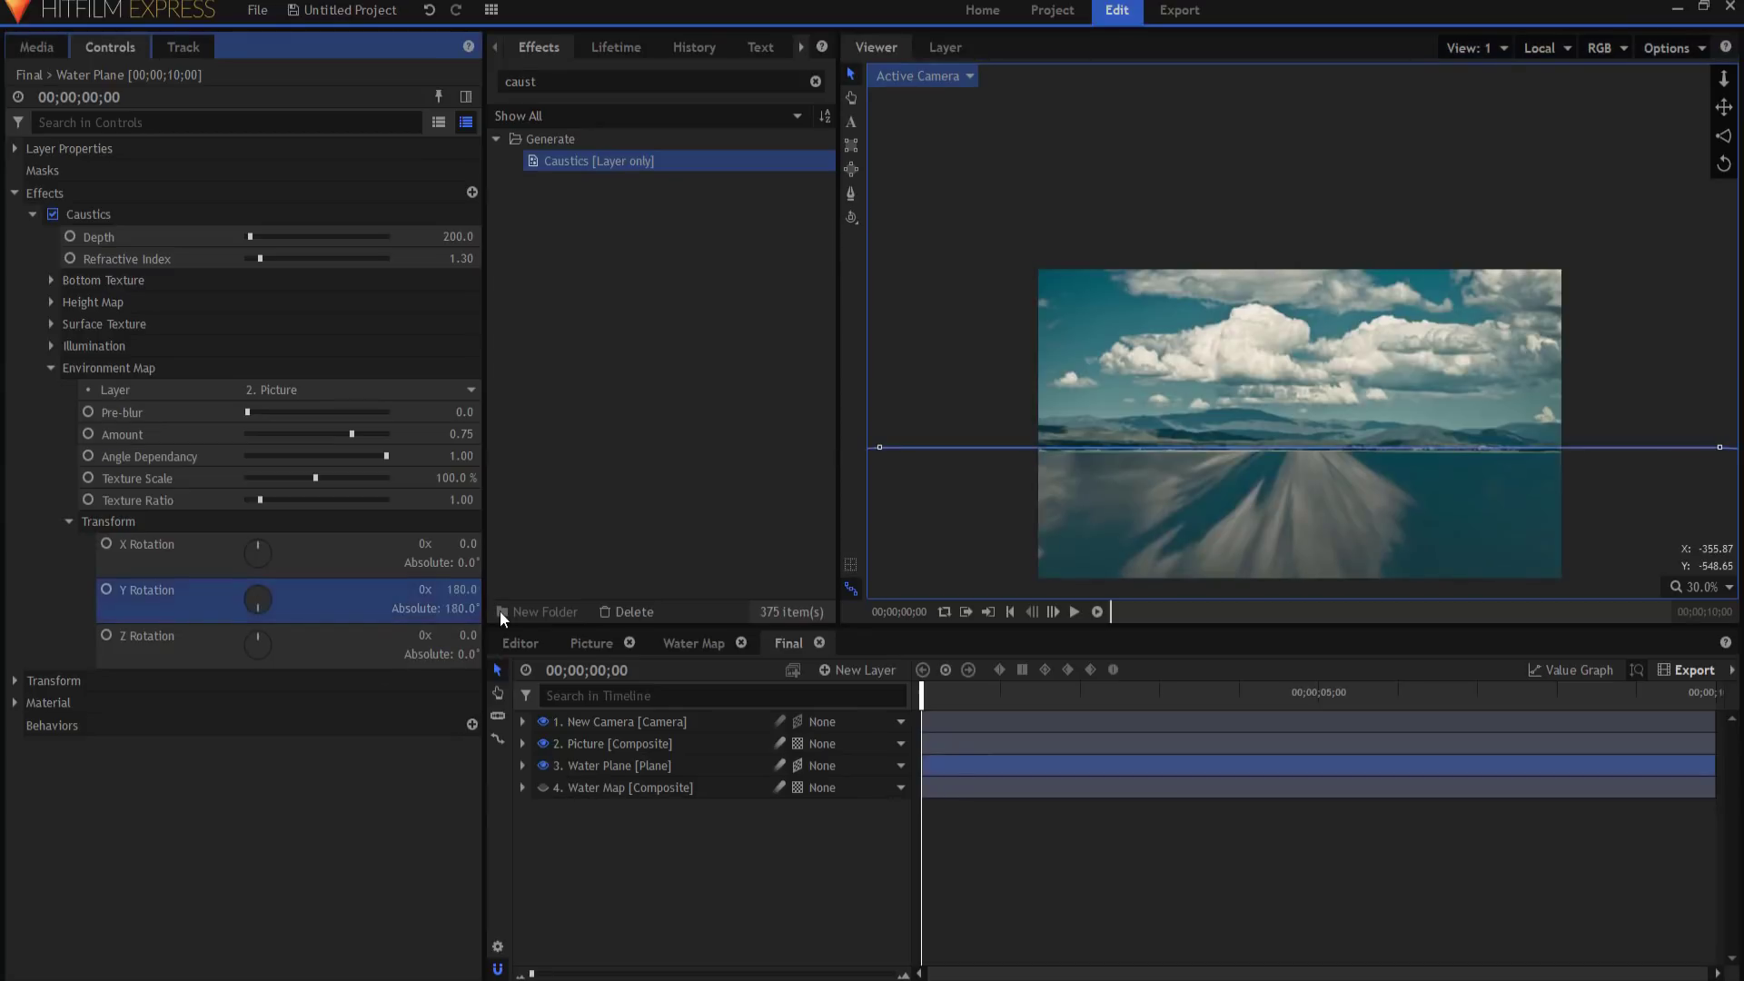
left_click(467, 634)
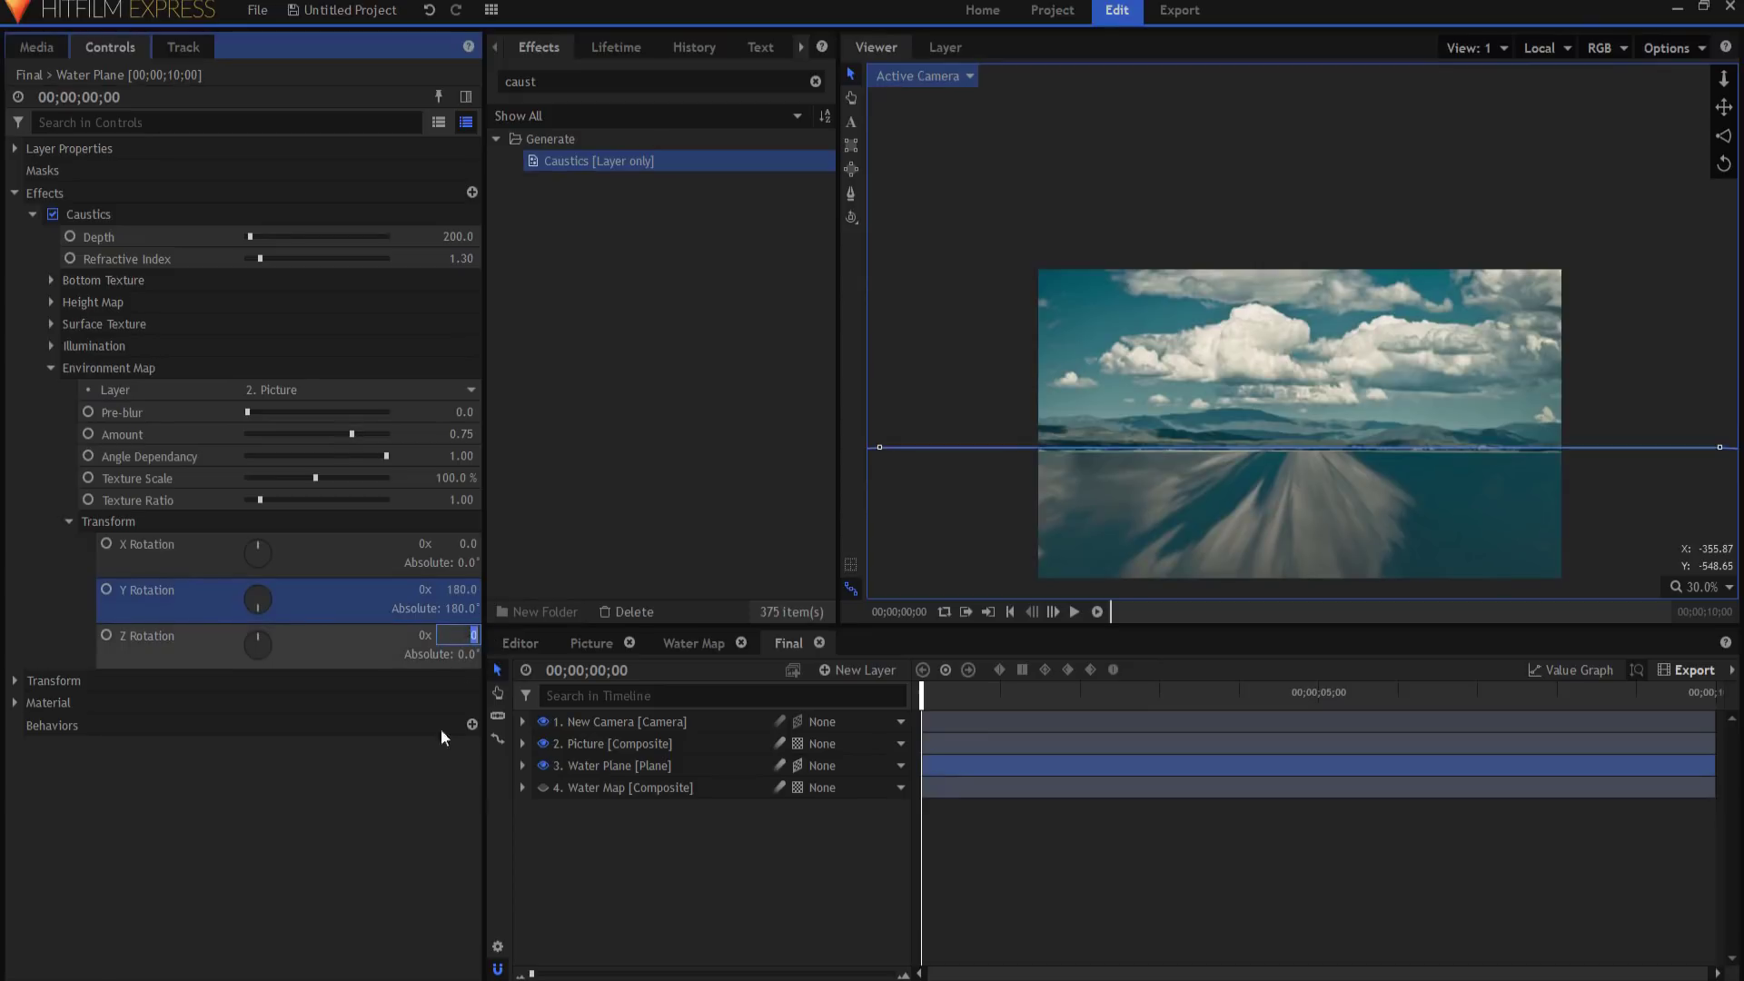
type("180")
key("Return")
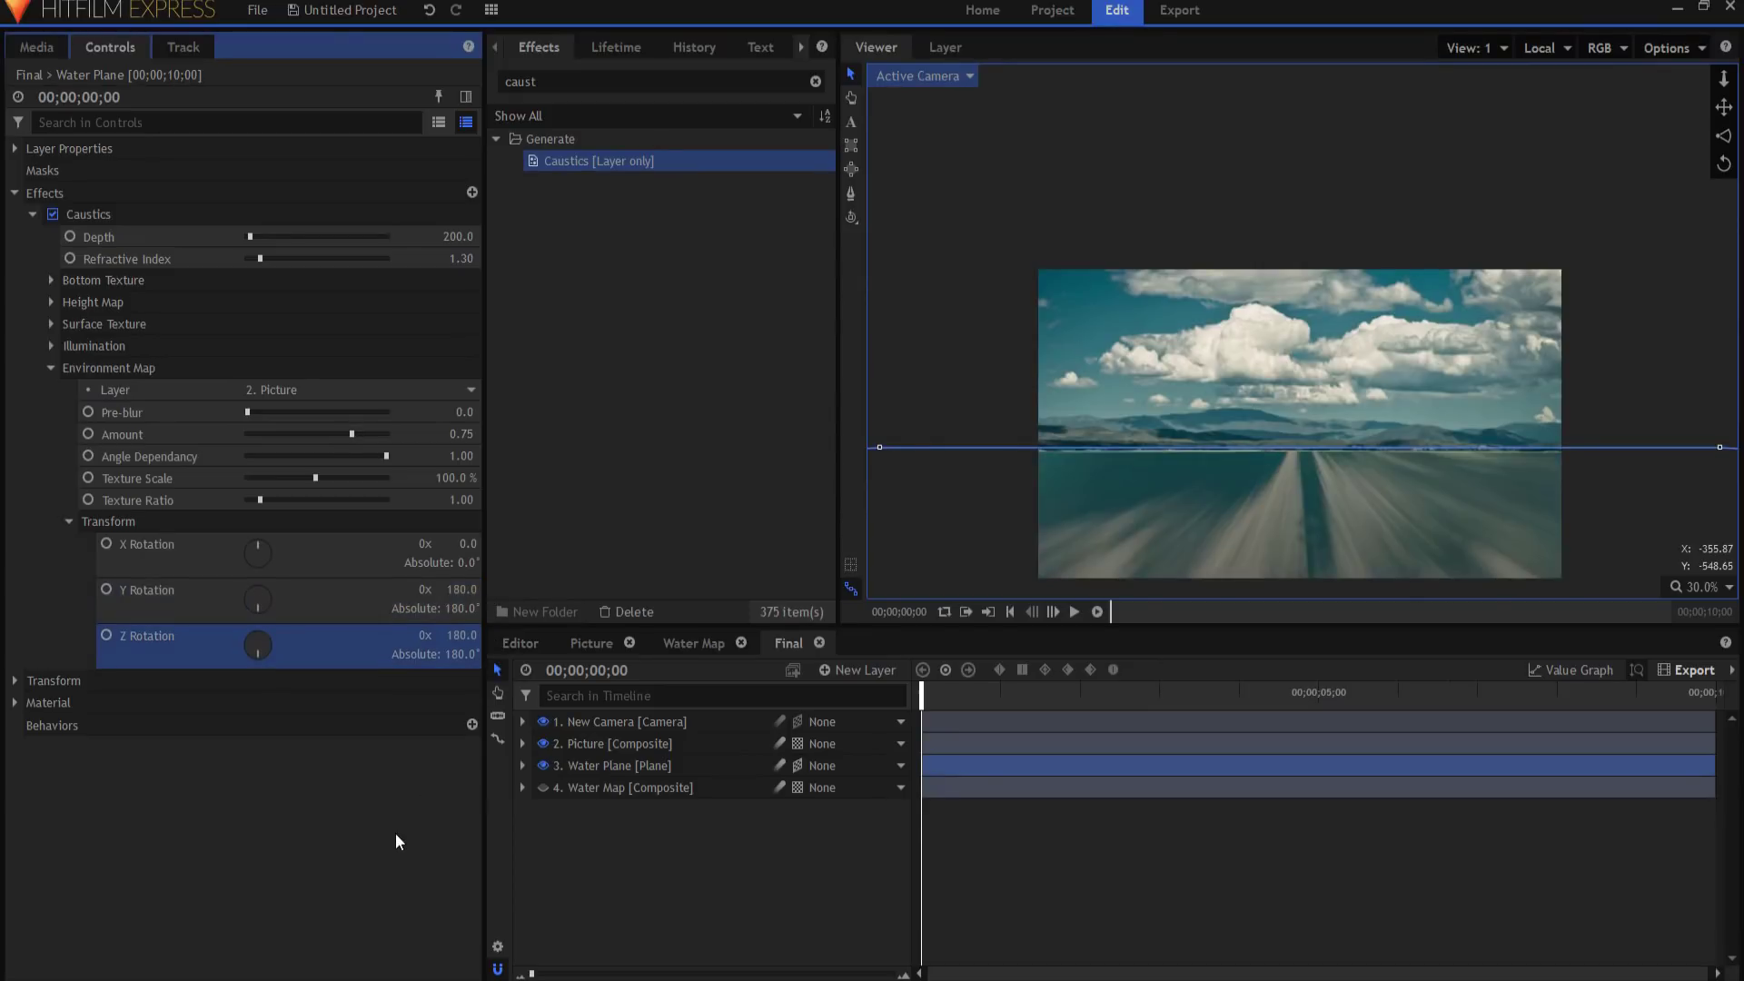
Step: Set the viewer magnification to Scale to Fit so the whole shot is visible
left_click(1708, 586)
left_click(1691, 810)
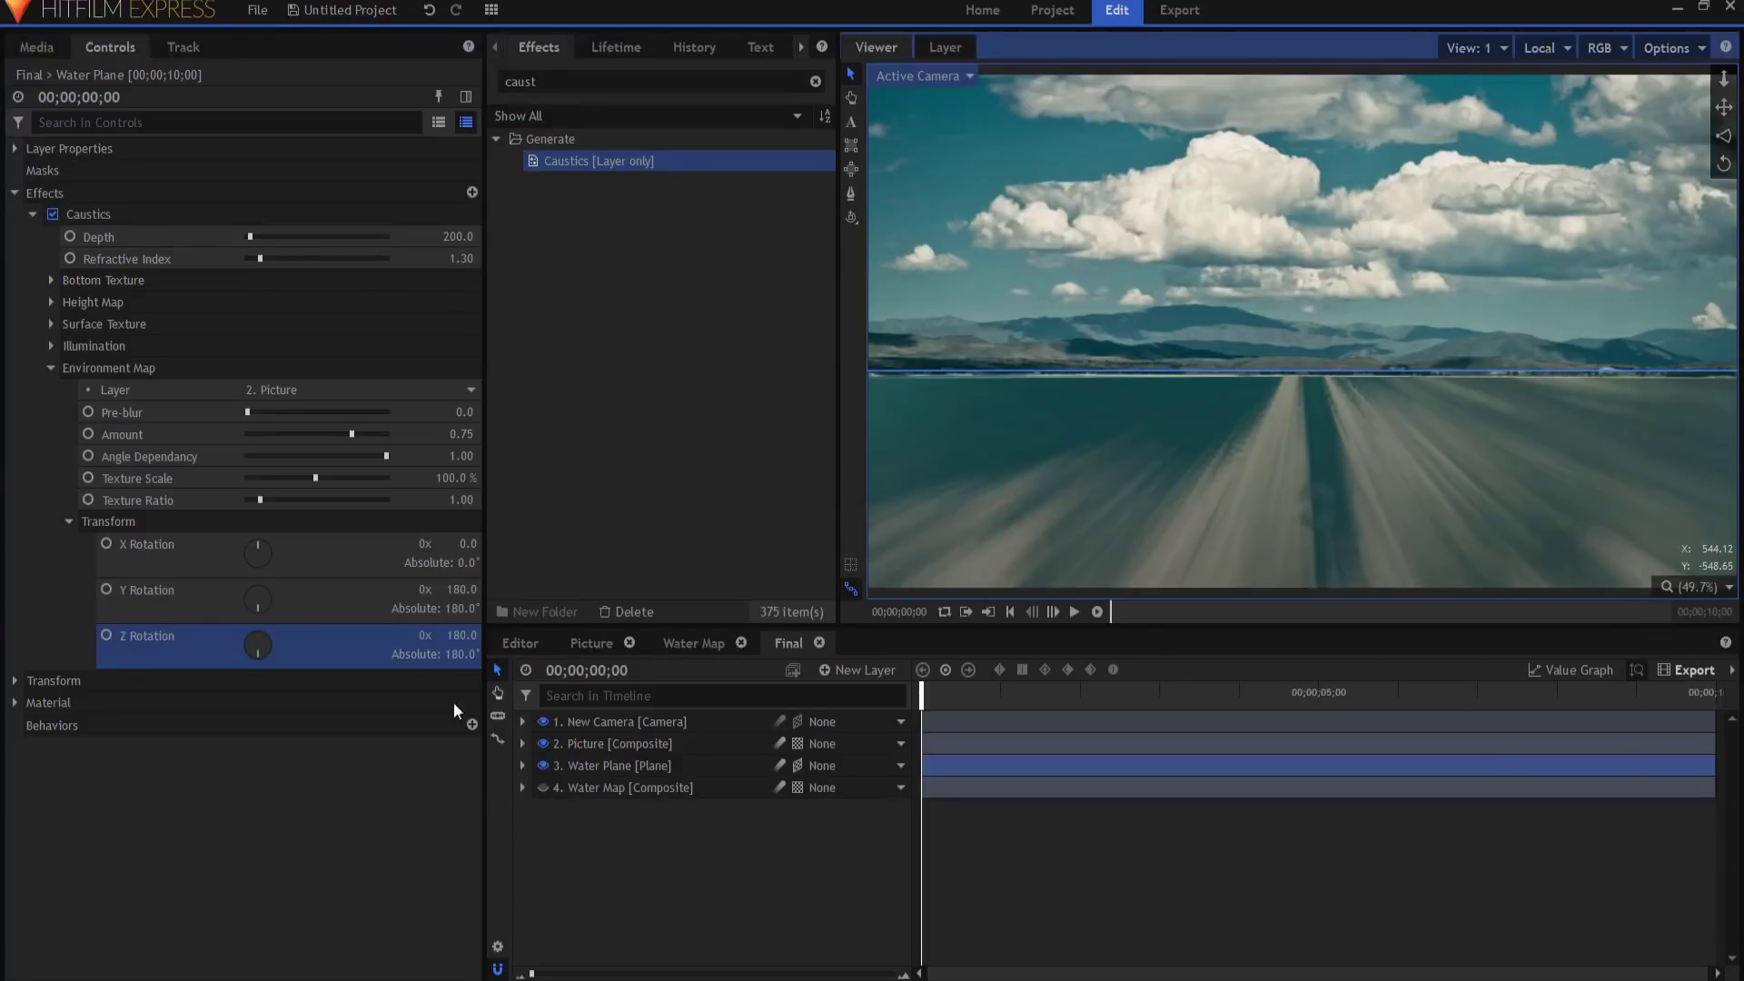
left_click(468, 542)
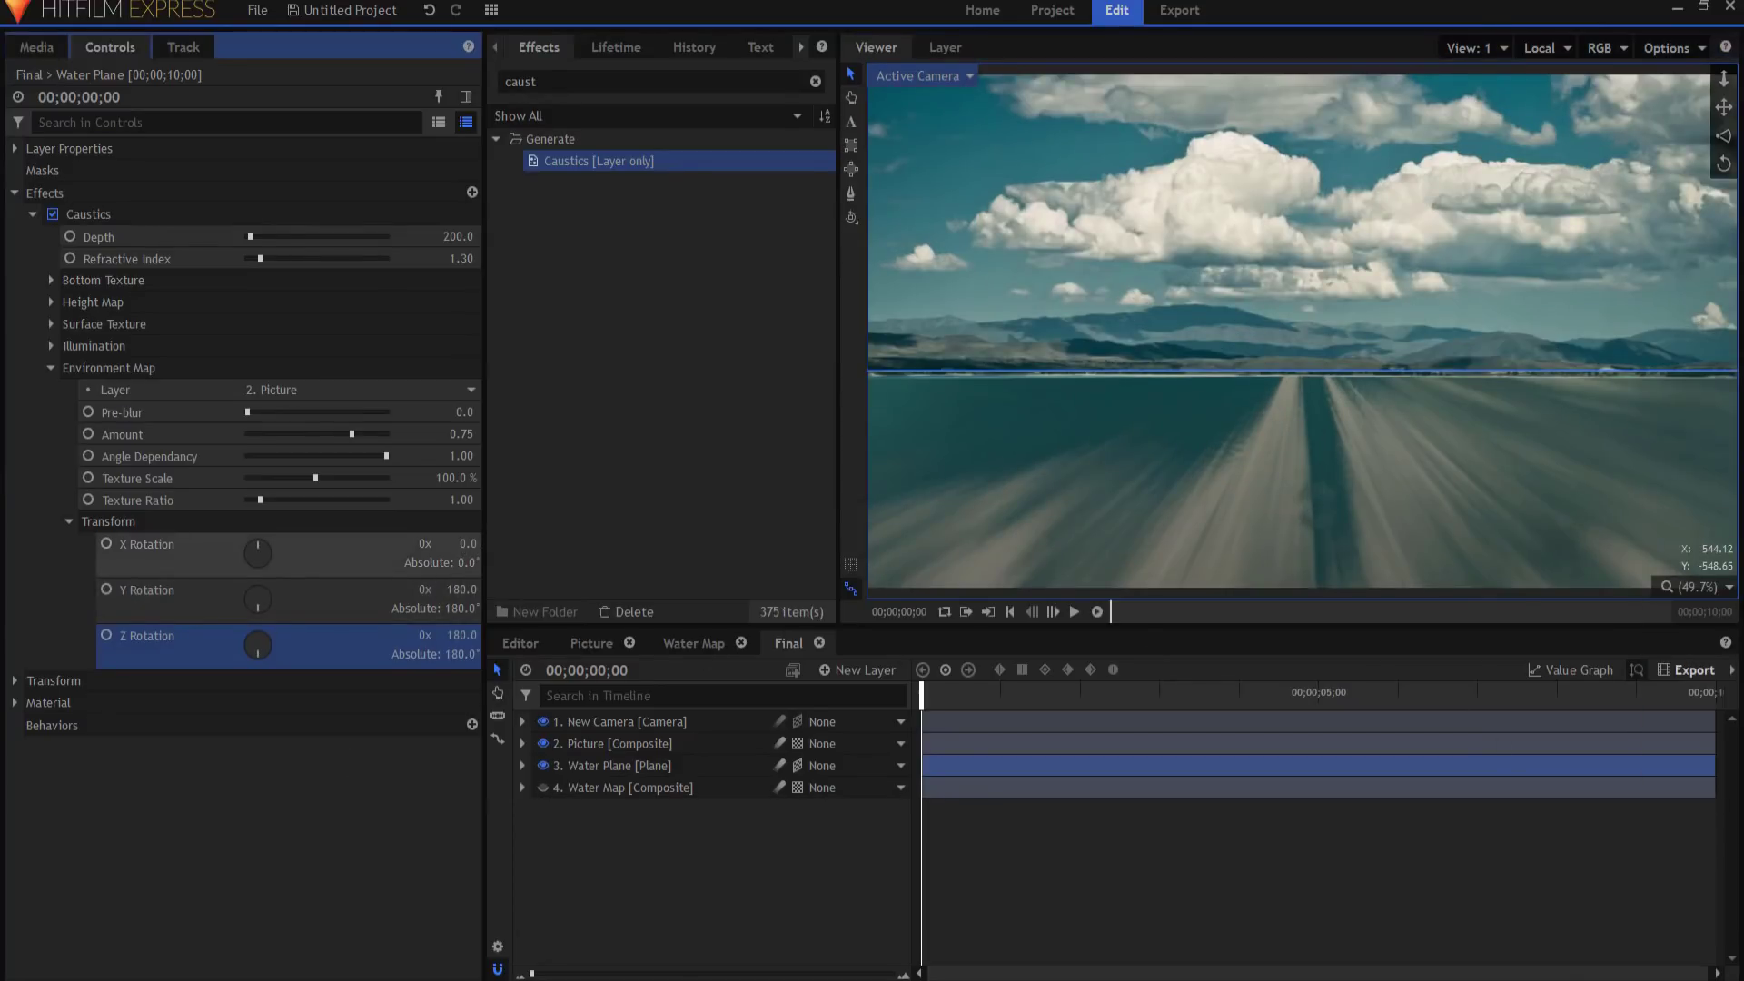
Step: Scrub the environment map to X rotation 86°, a smaller Texture Scale, and Texture Ratio about 1.12
left_click_drag(467, 542, 536, 543)
left_click_drag(464, 543, 466, 542)
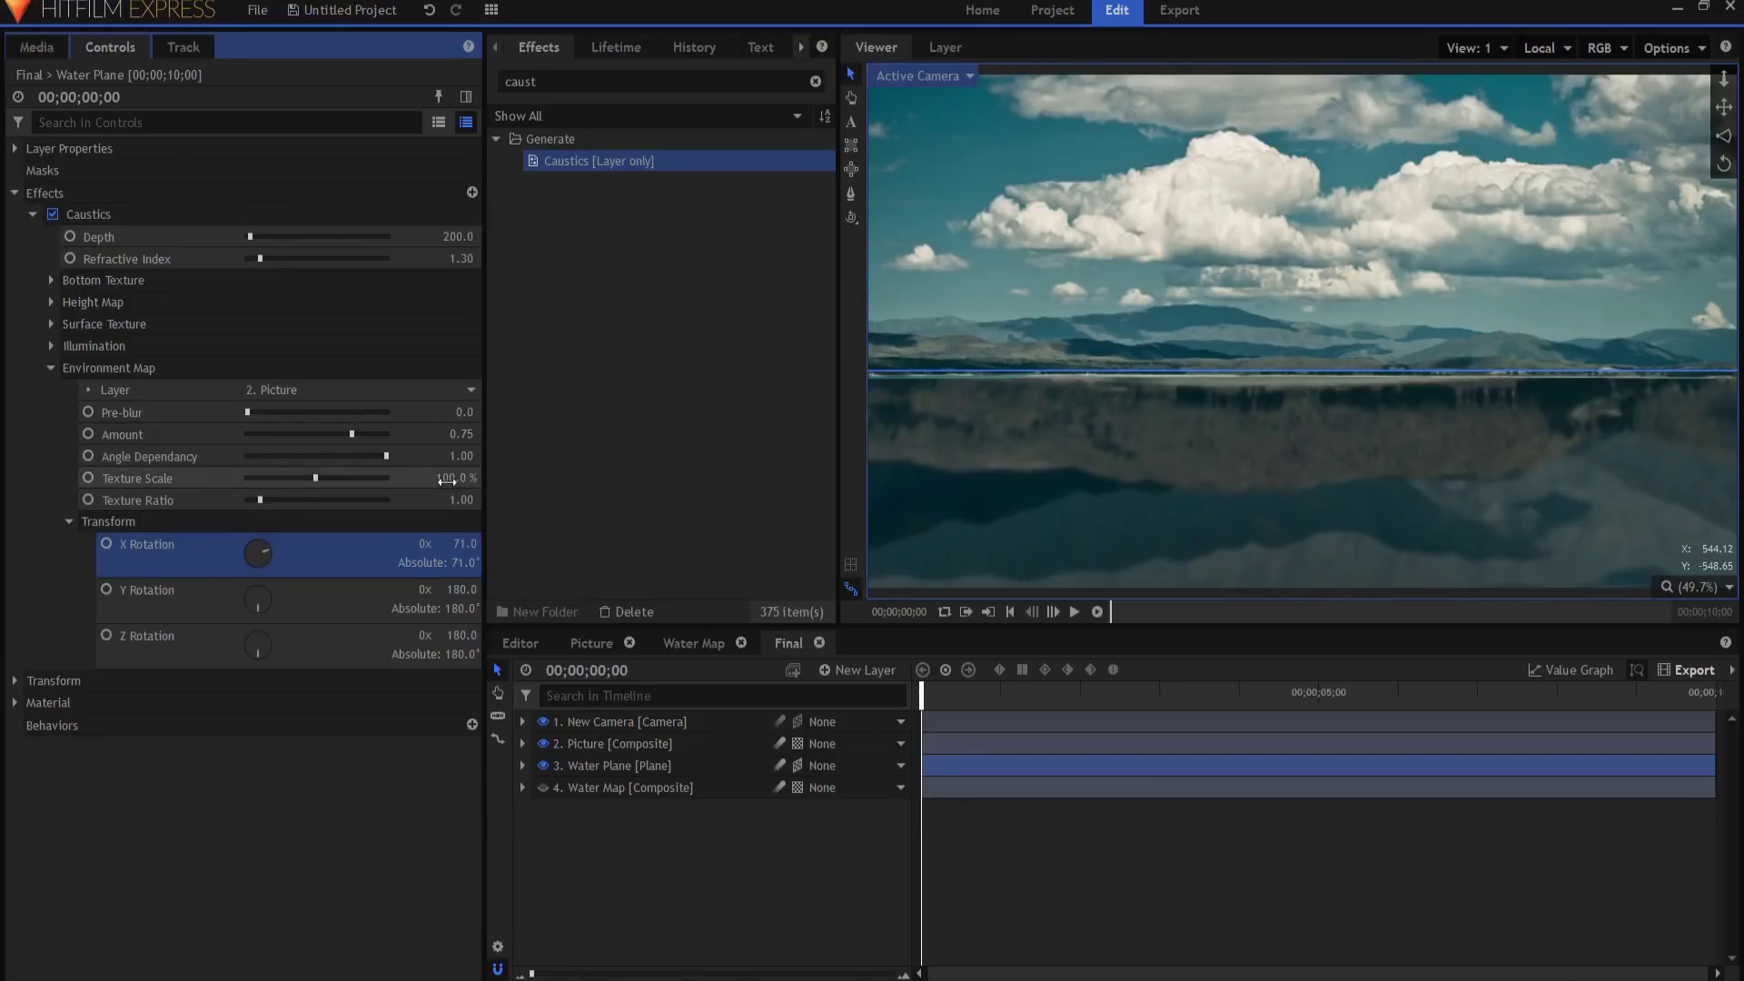
left_click_drag(446, 482, 404, 481)
left_click_drag(464, 543, 473, 543)
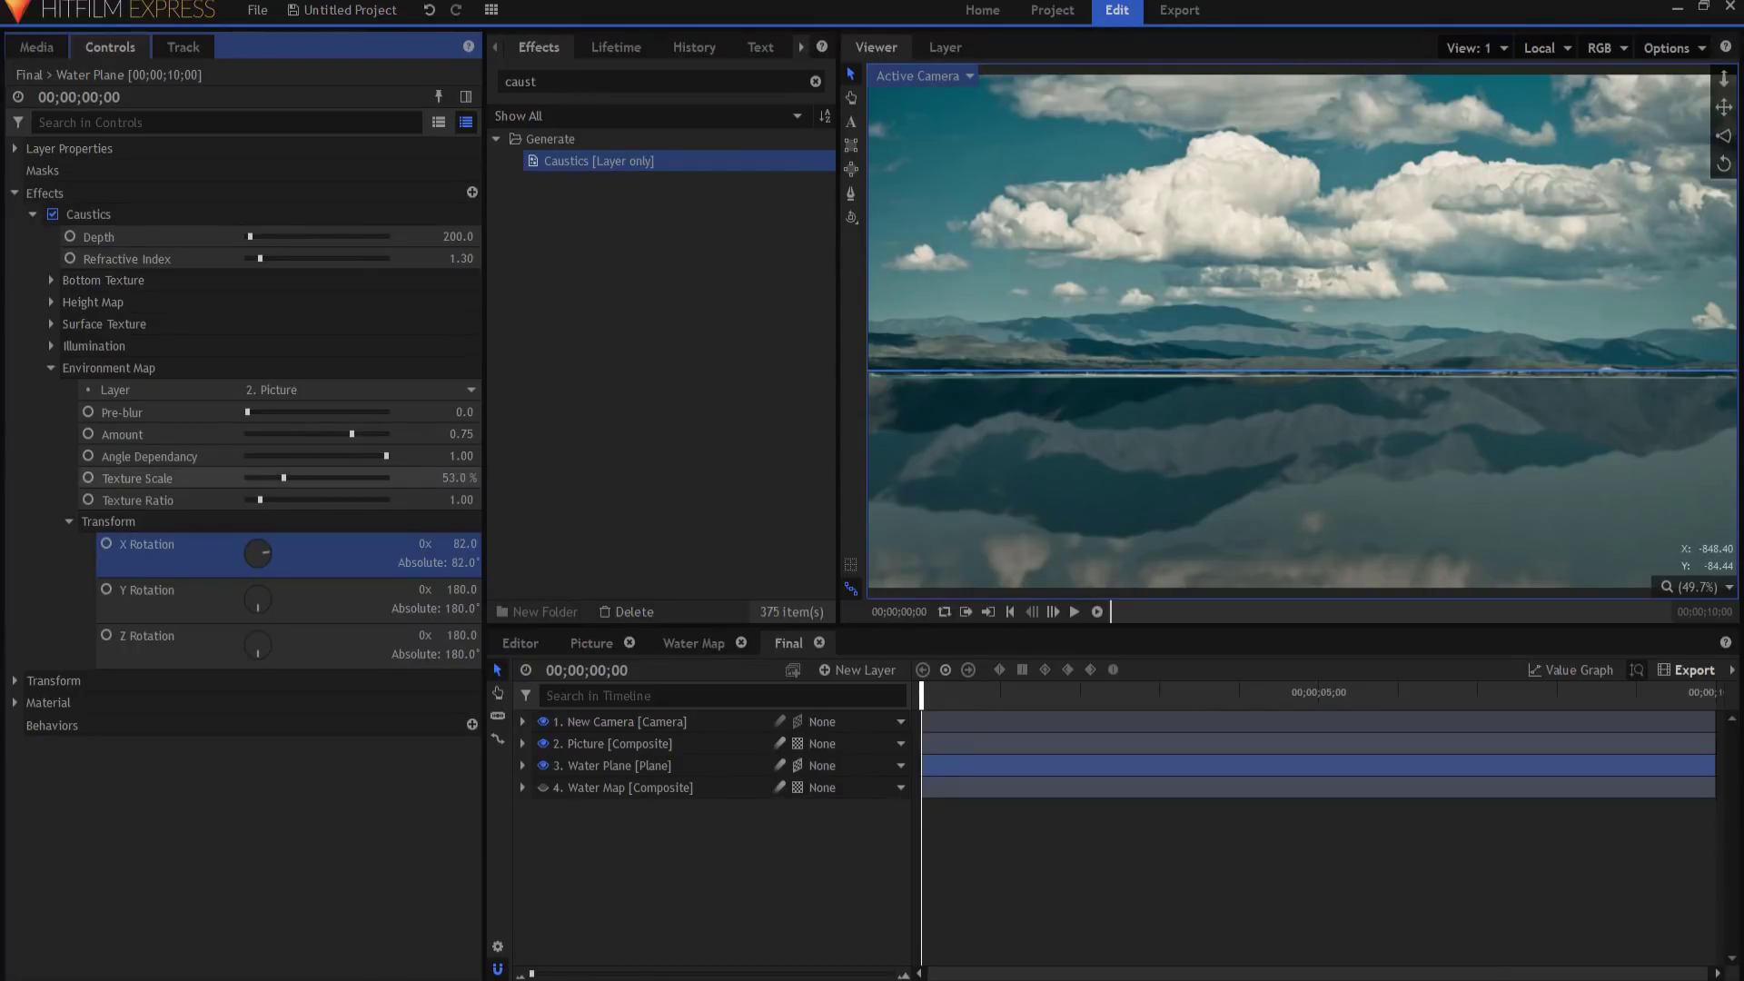
left_click_drag(459, 477, 431, 478)
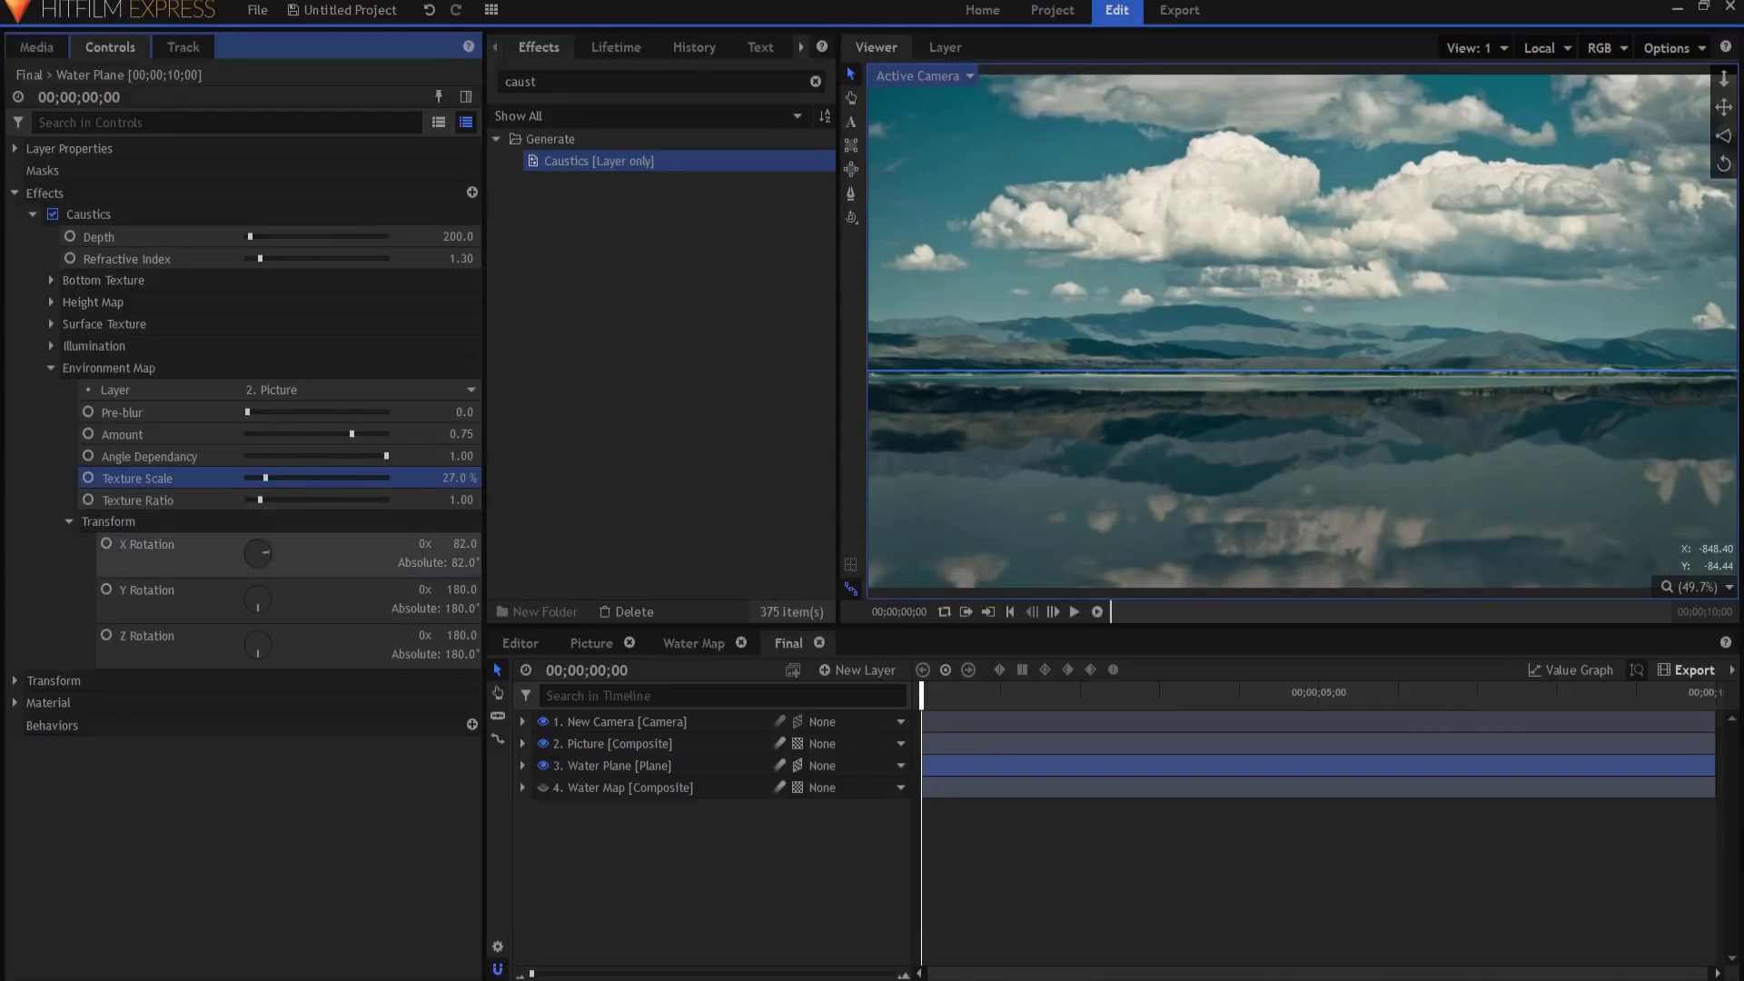
left_click_drag(464, 543, 472, 543)
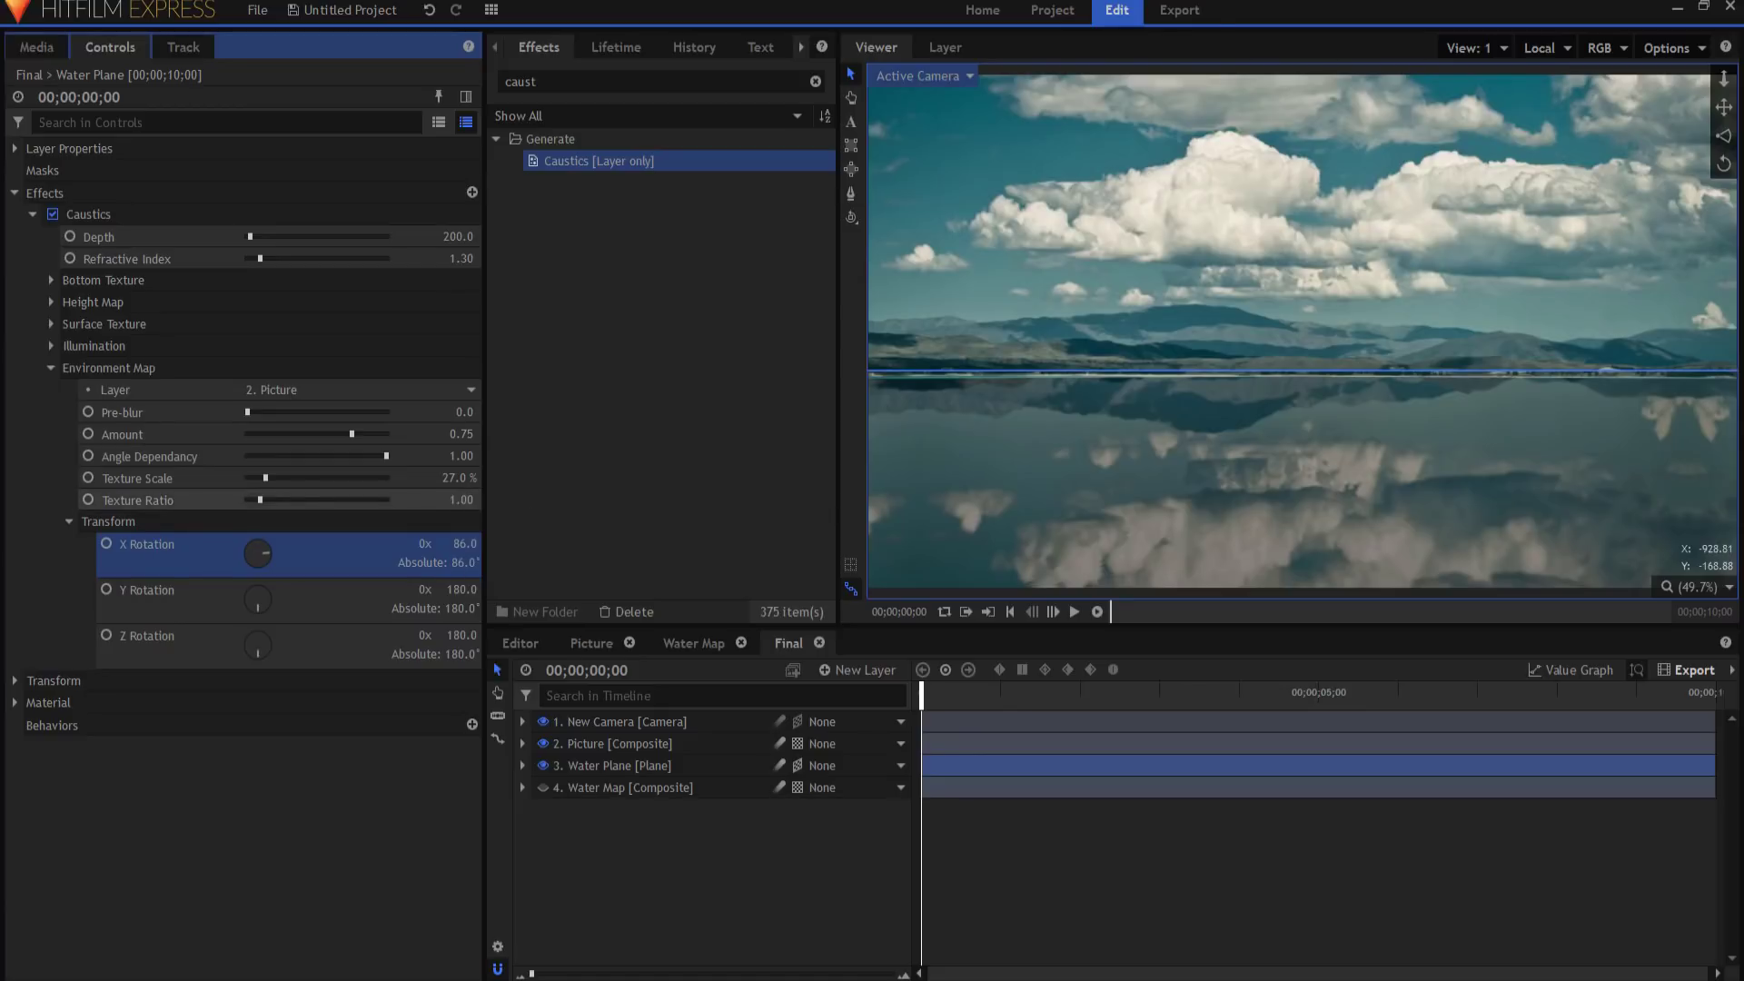
left_click_drag(461, 499, 473, 499)
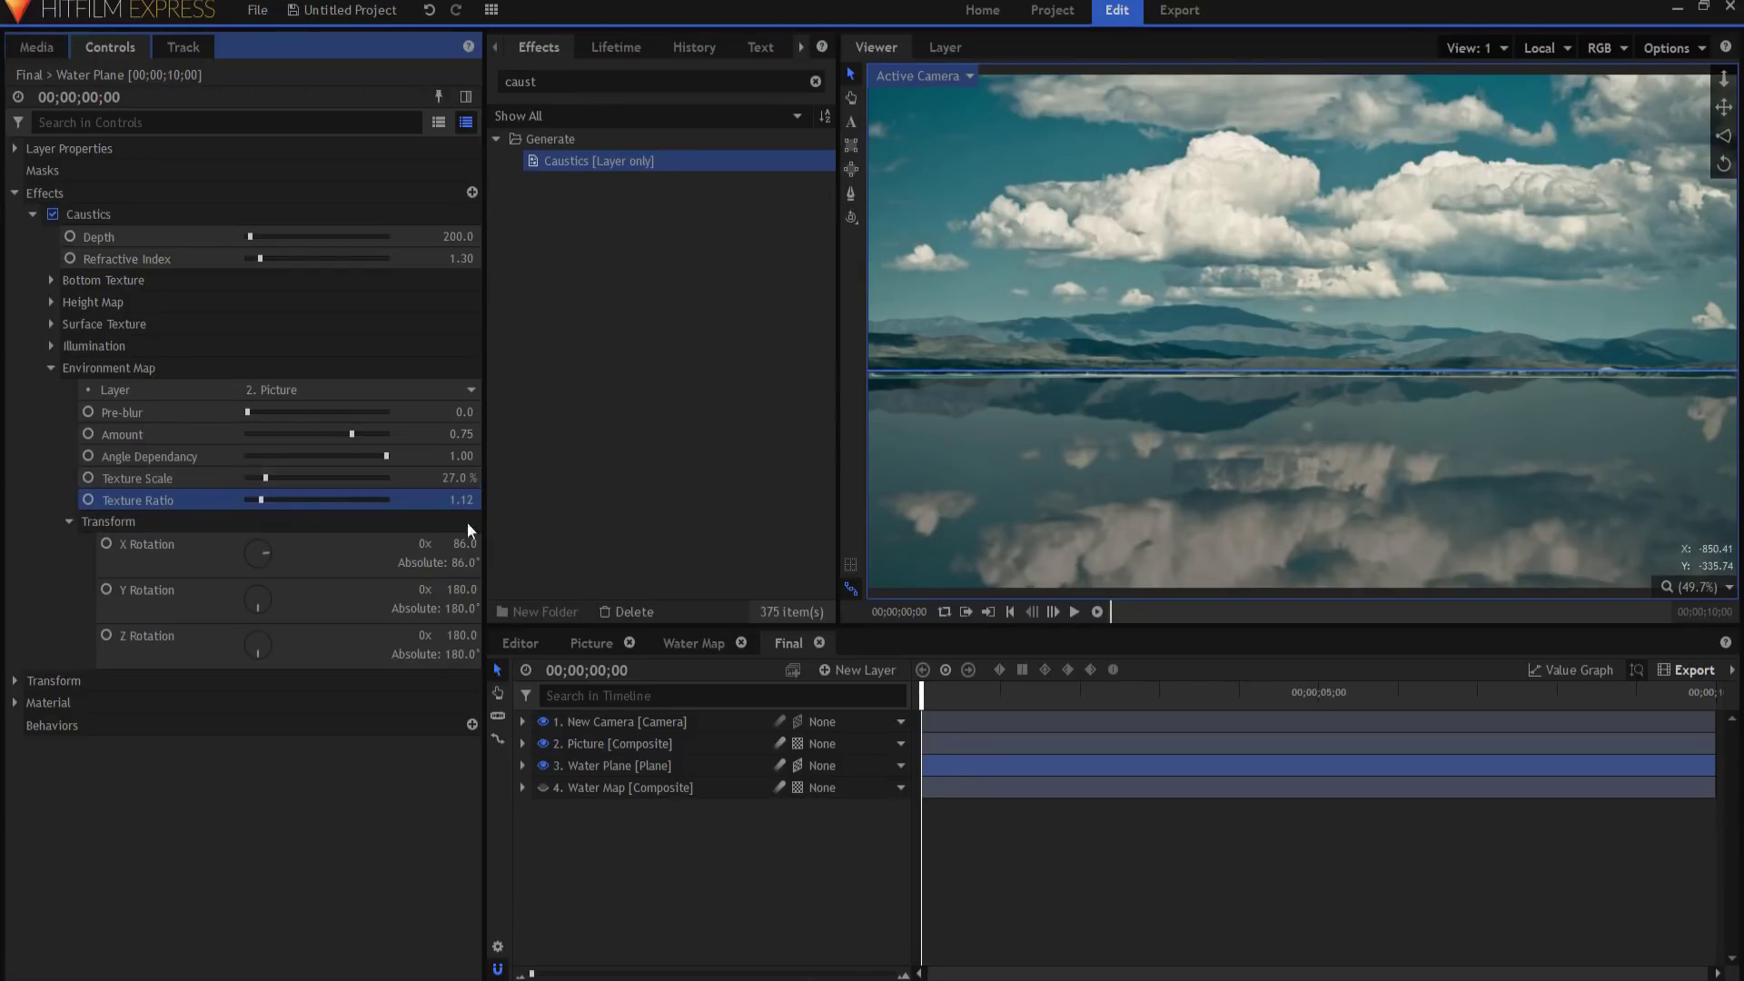
Step: Set the environment Texture Scale to 22% and Texture Ratio to 1.36
left_click(454, 476)
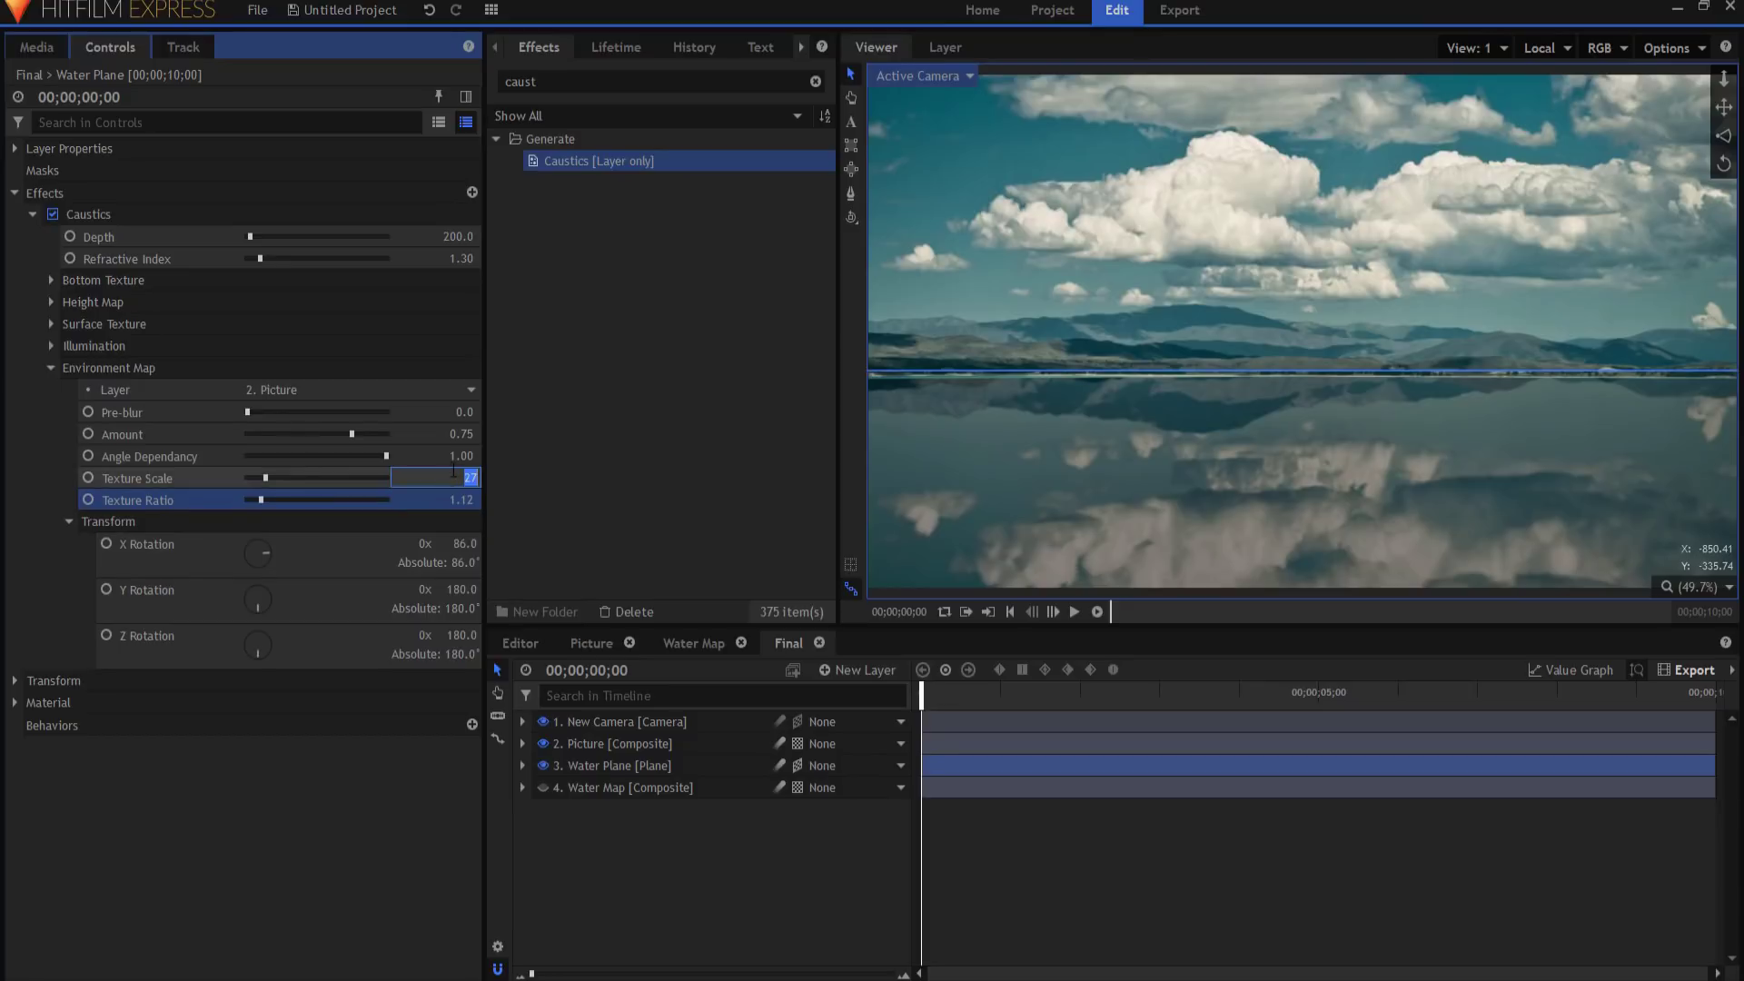
type("25")
key("Return")
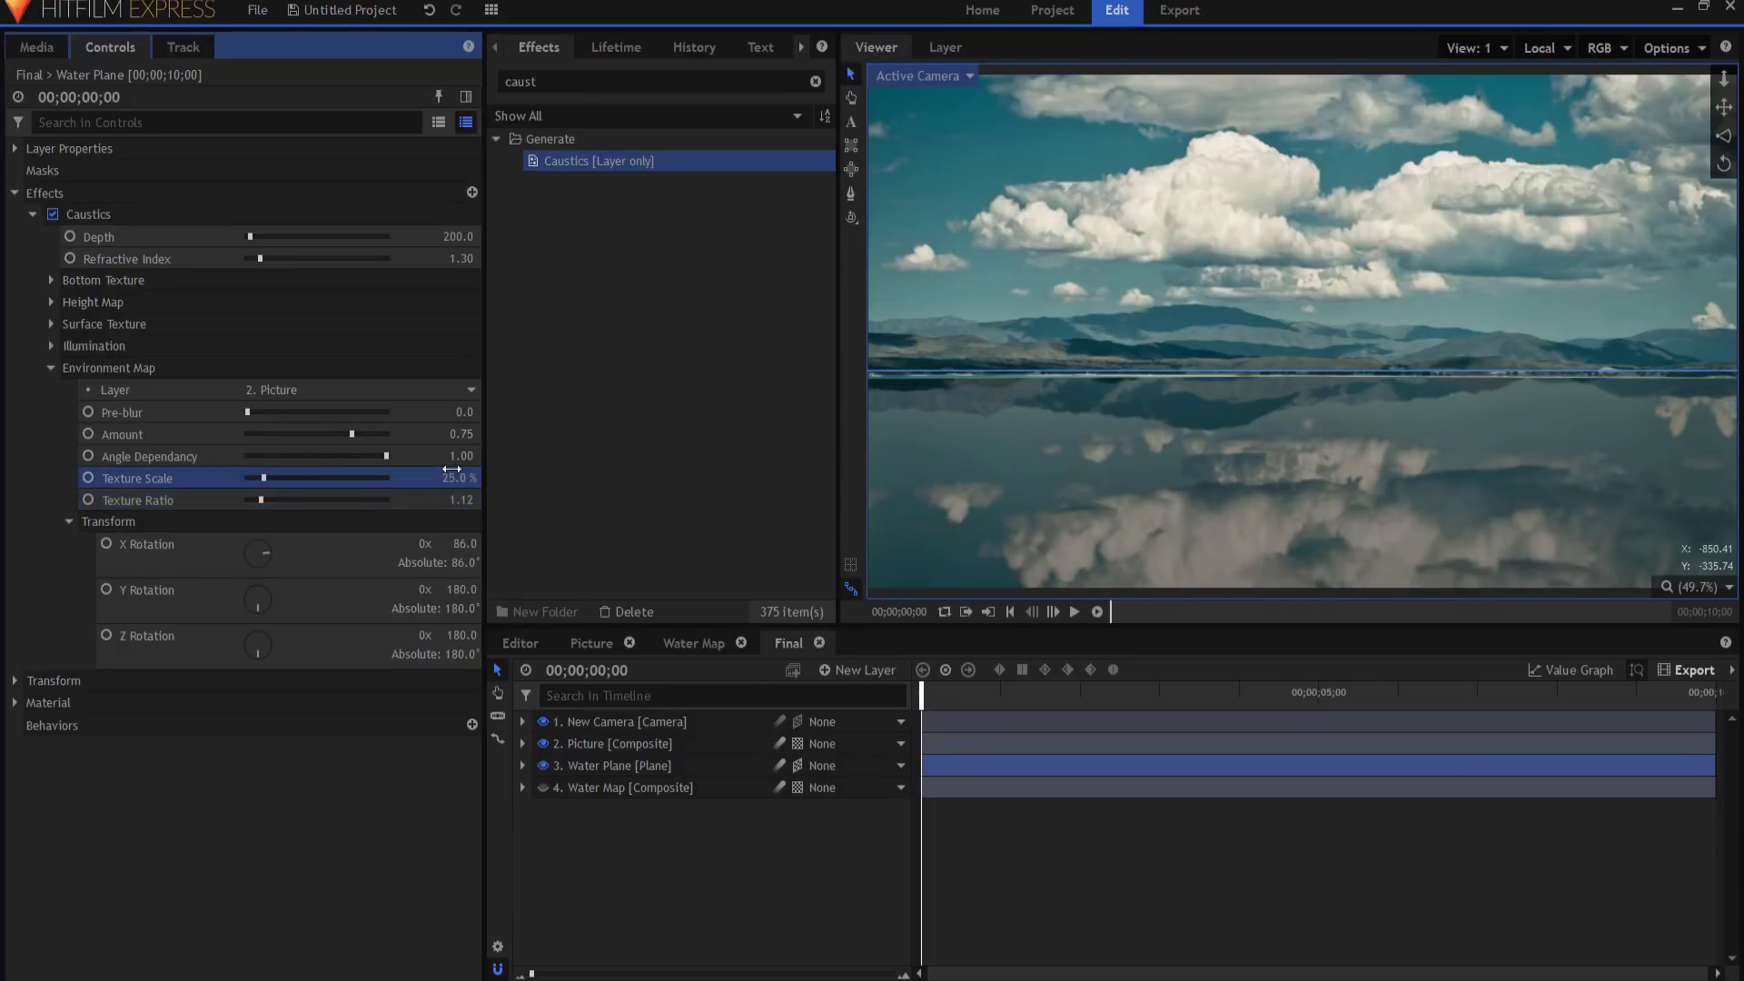
left_click(465, 498)
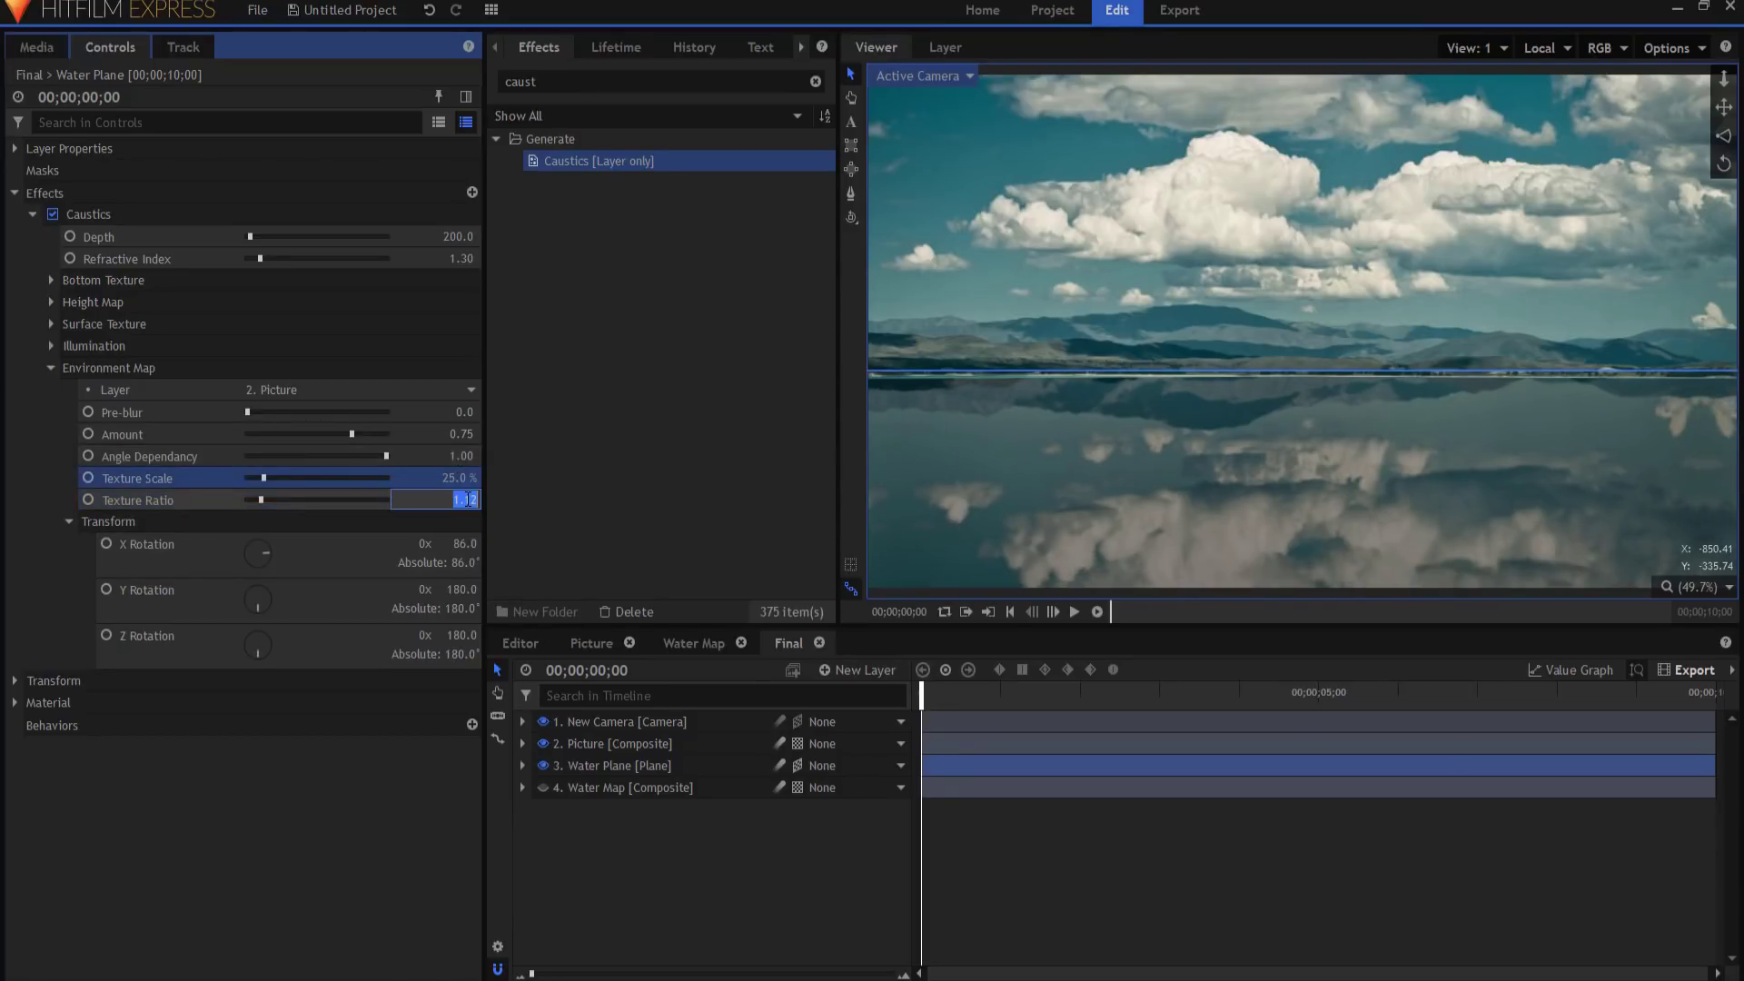
type("1.2")
key("Return")
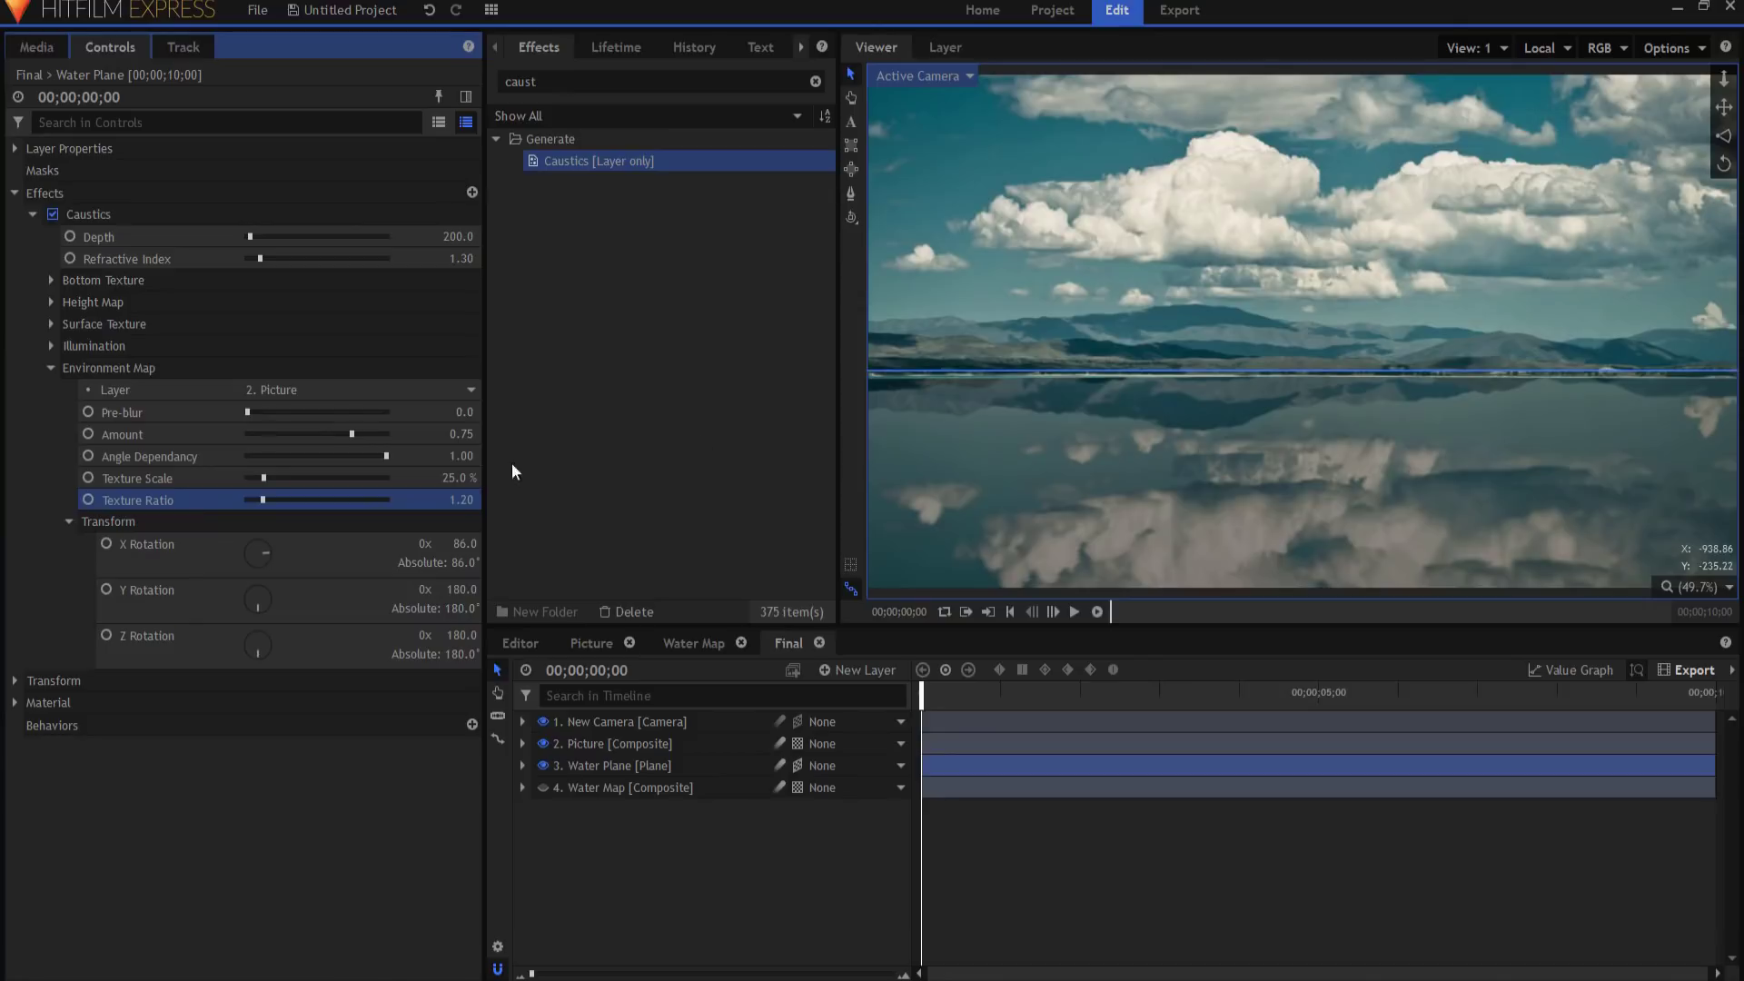
left_click_drag(462, 476, 466, 497)
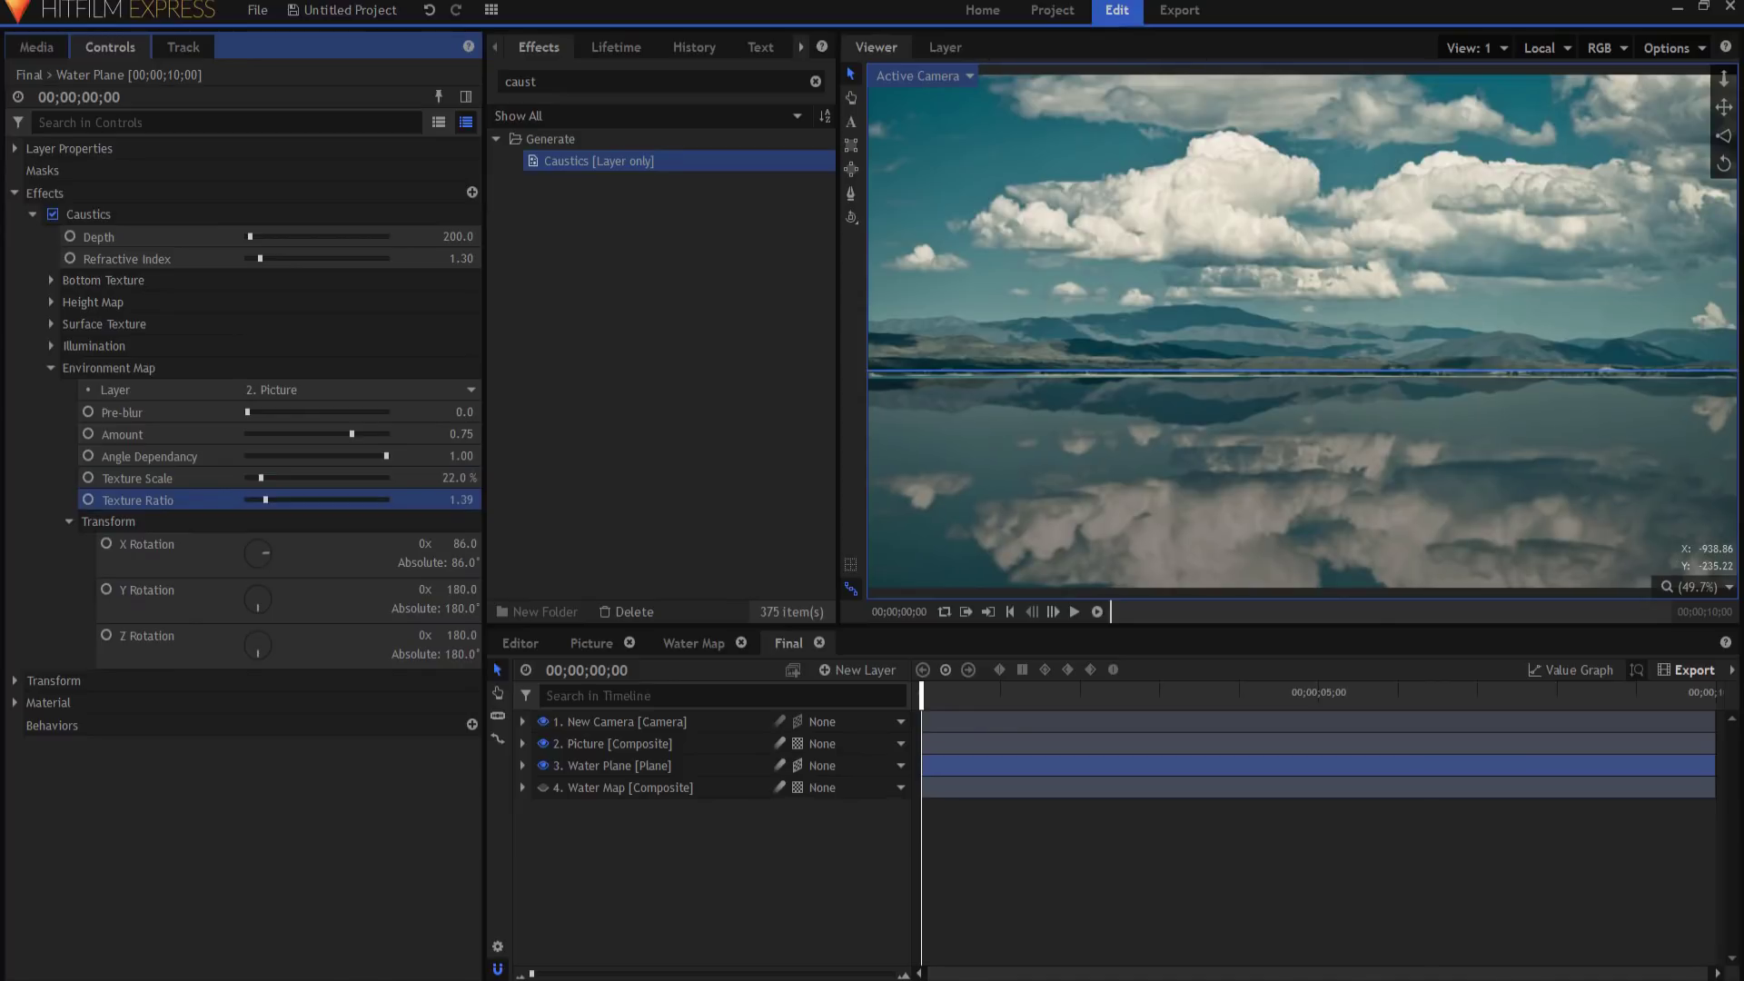
left_click_drag(467, 498, 462, 497)
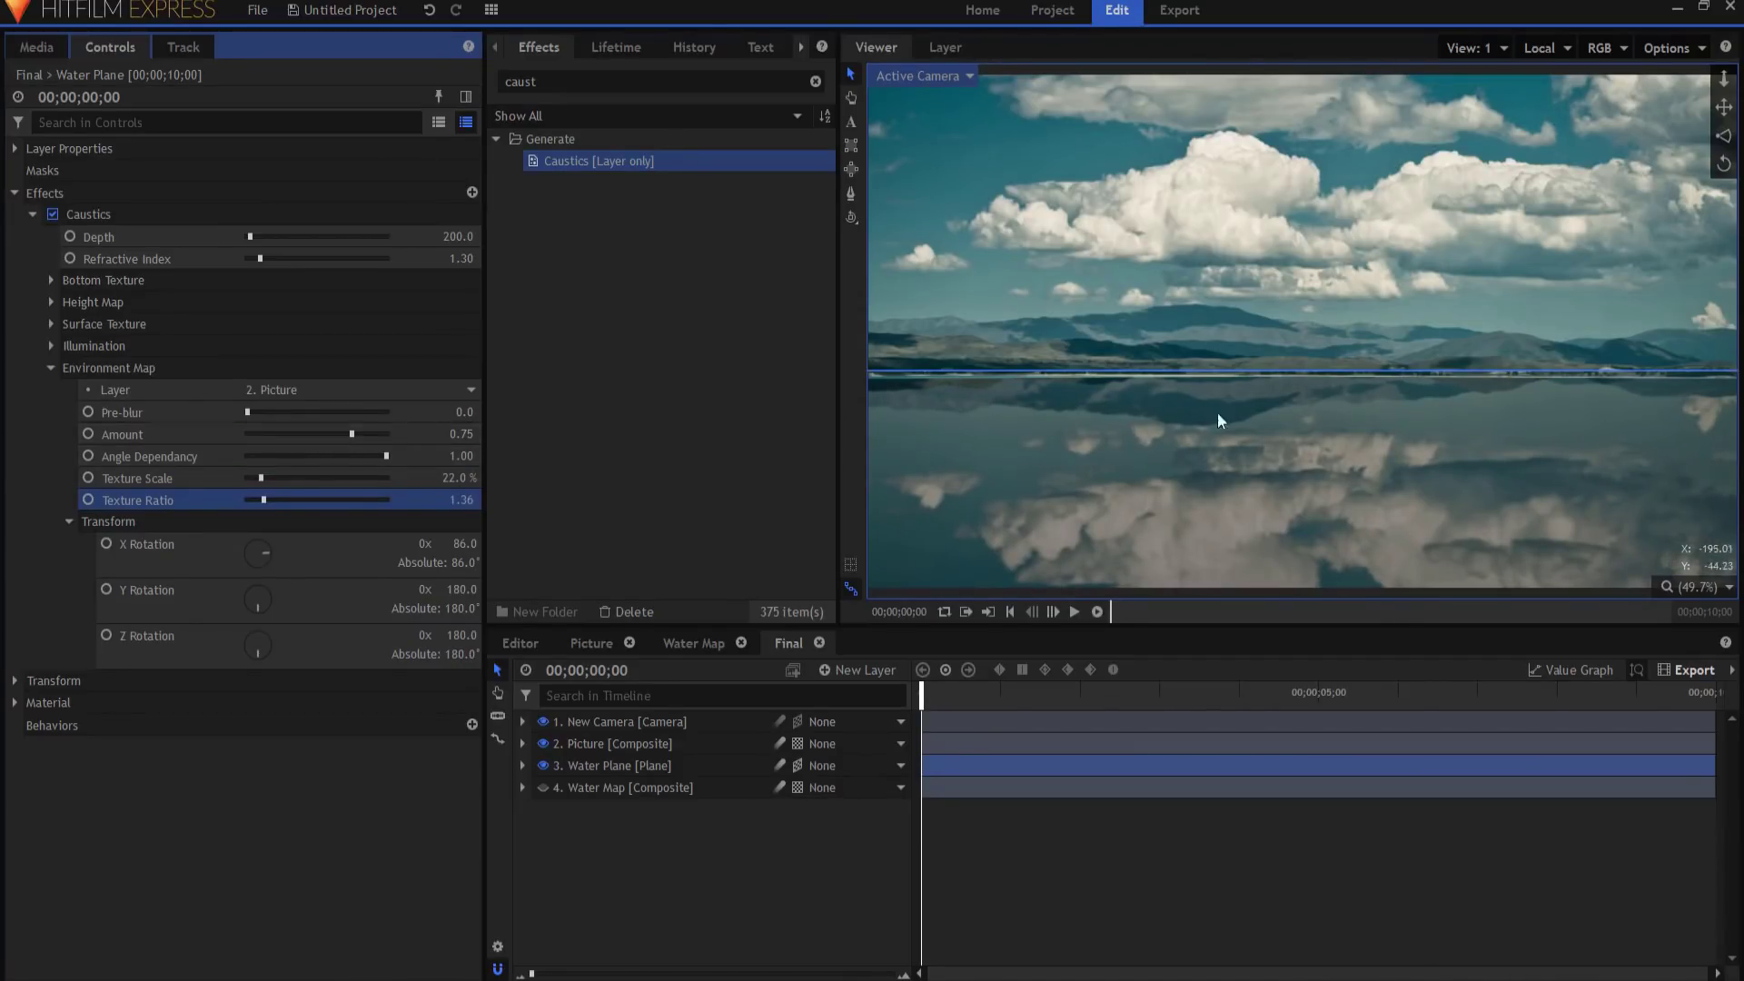
left_click(716, 853)
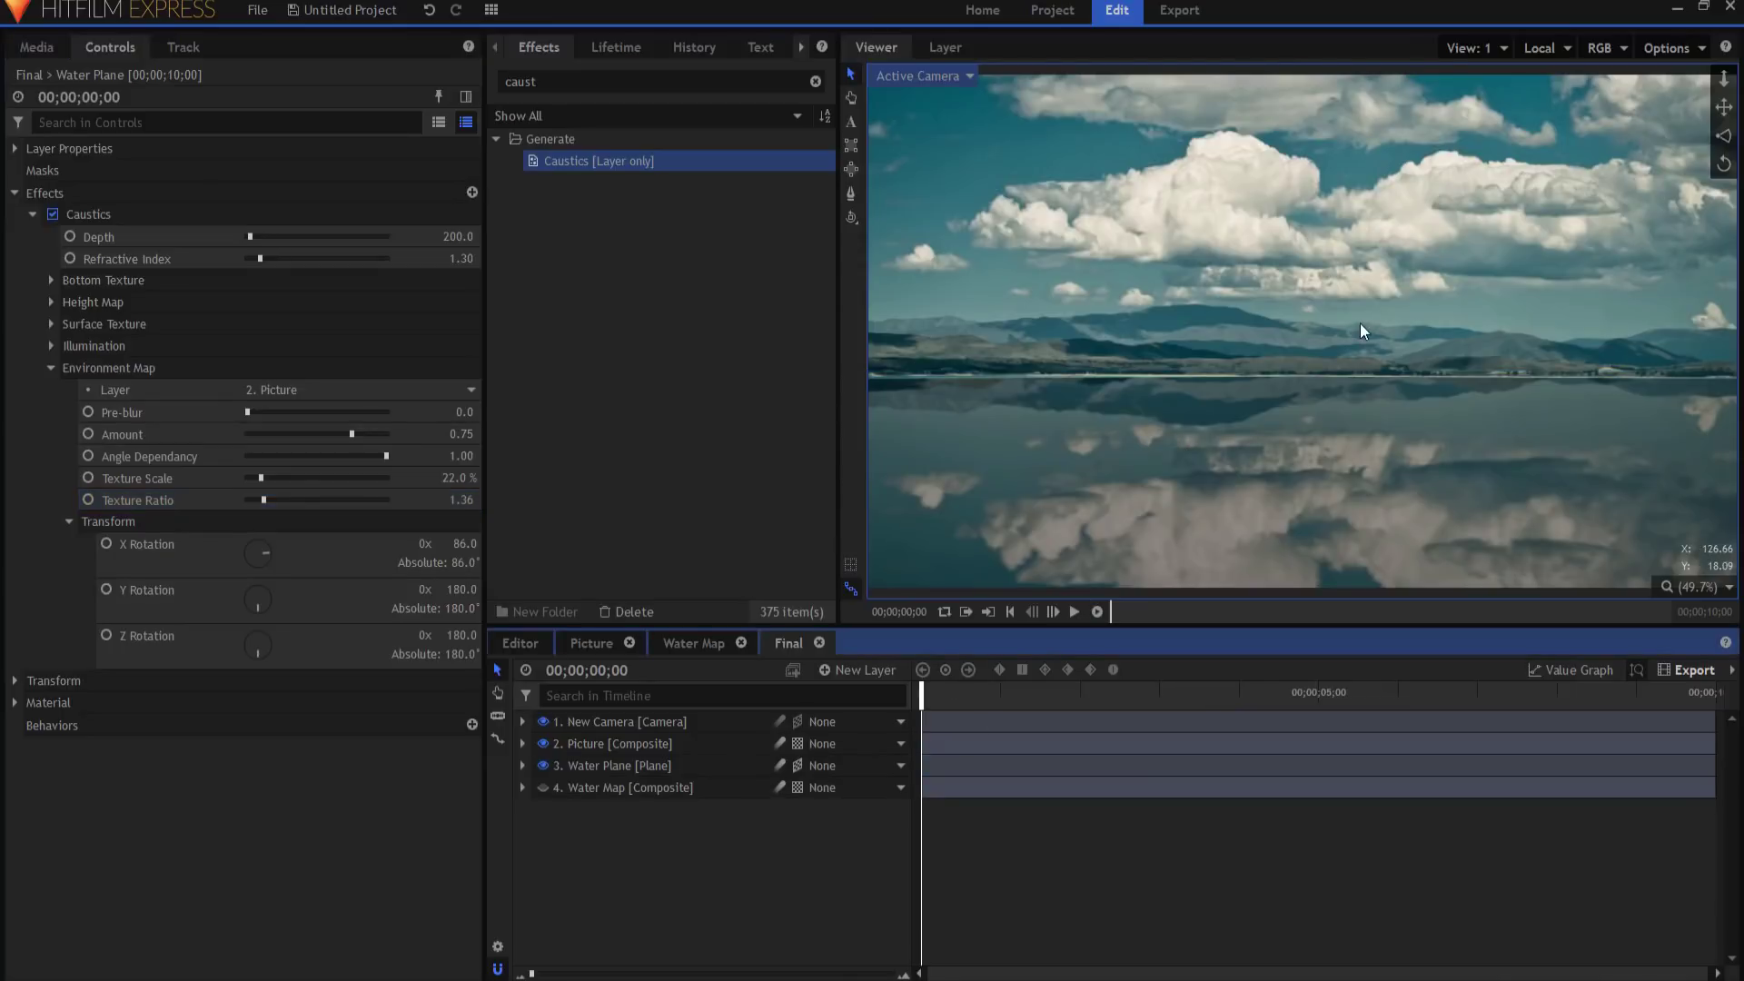
Step: Set the environment map's X rotation to 85° and check the reflection
left_click(463, 542)
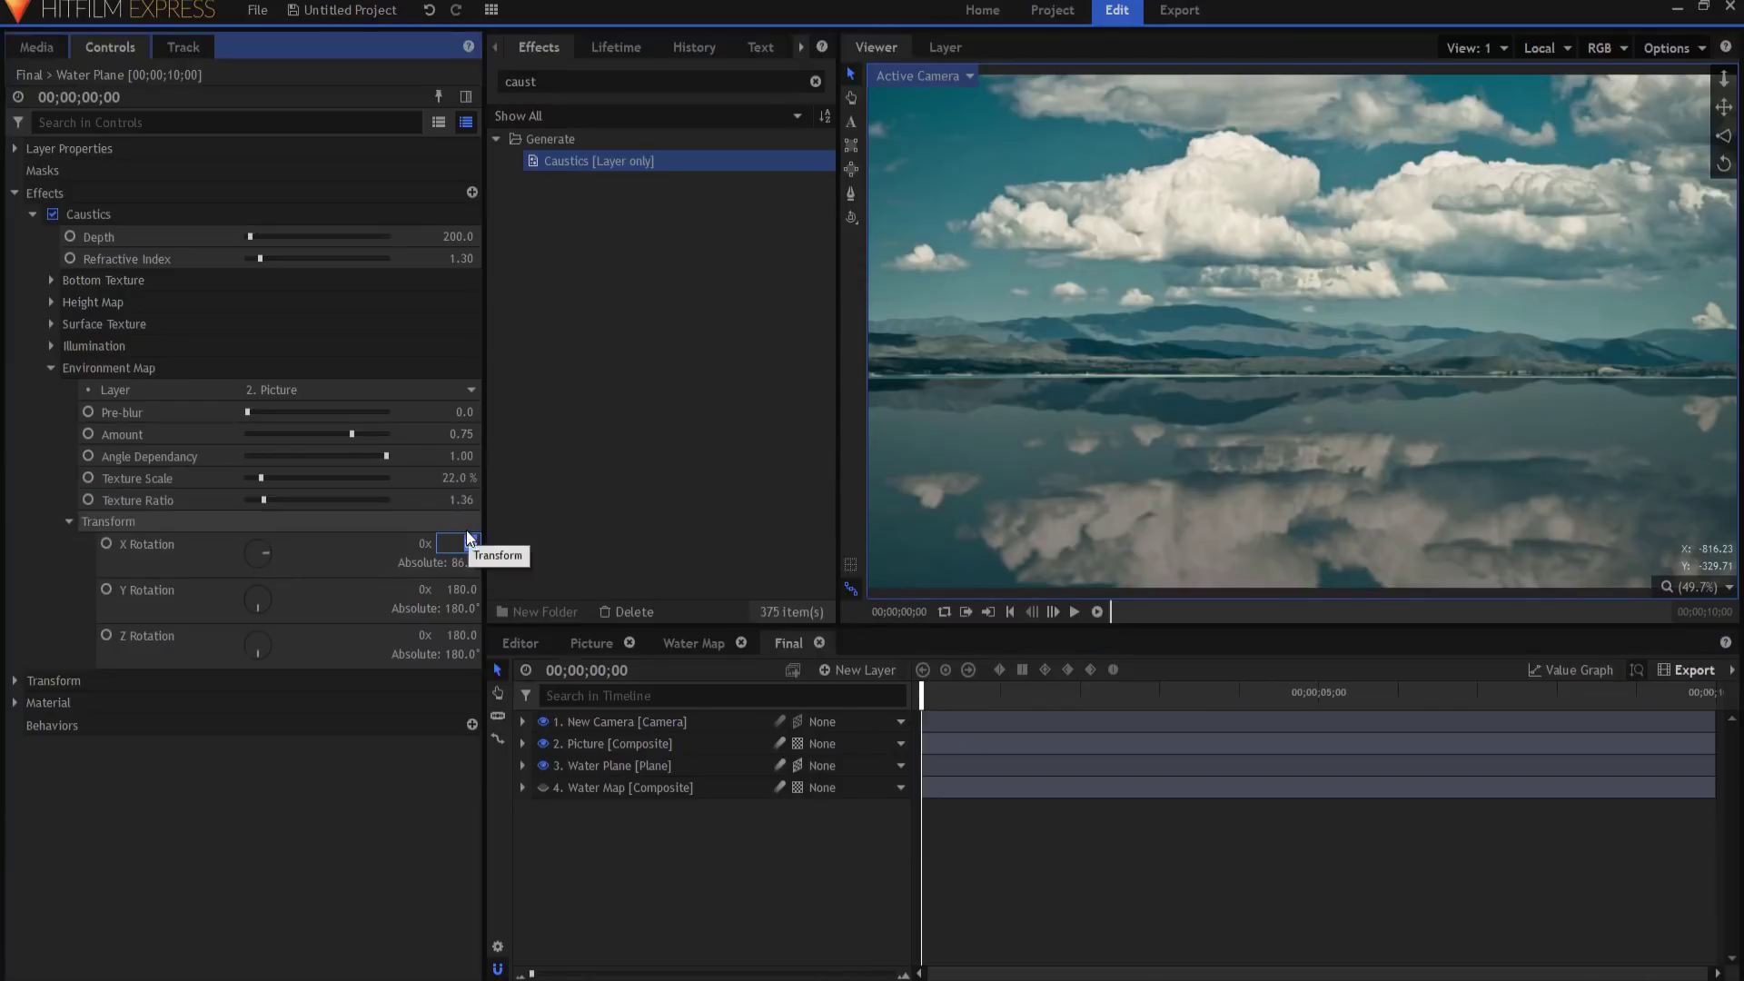
type("84")
key("Return")
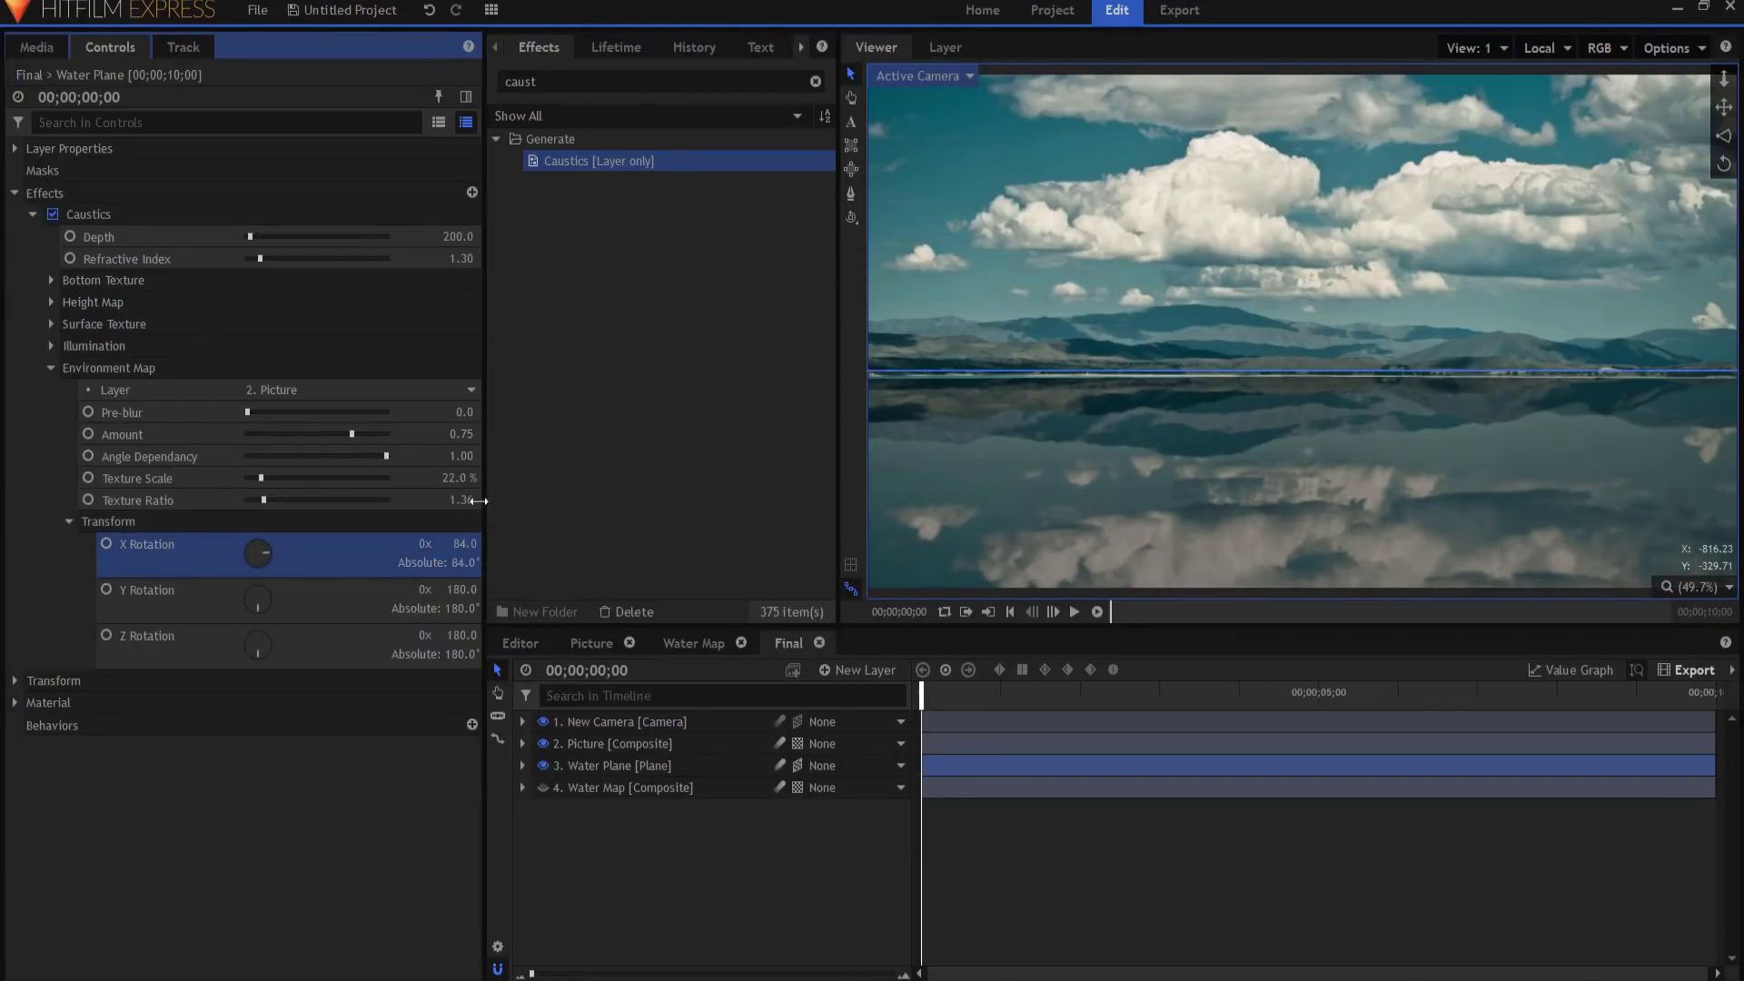
left_click(459, 543)
type("85")
key("Return")
left_click(654, 906)
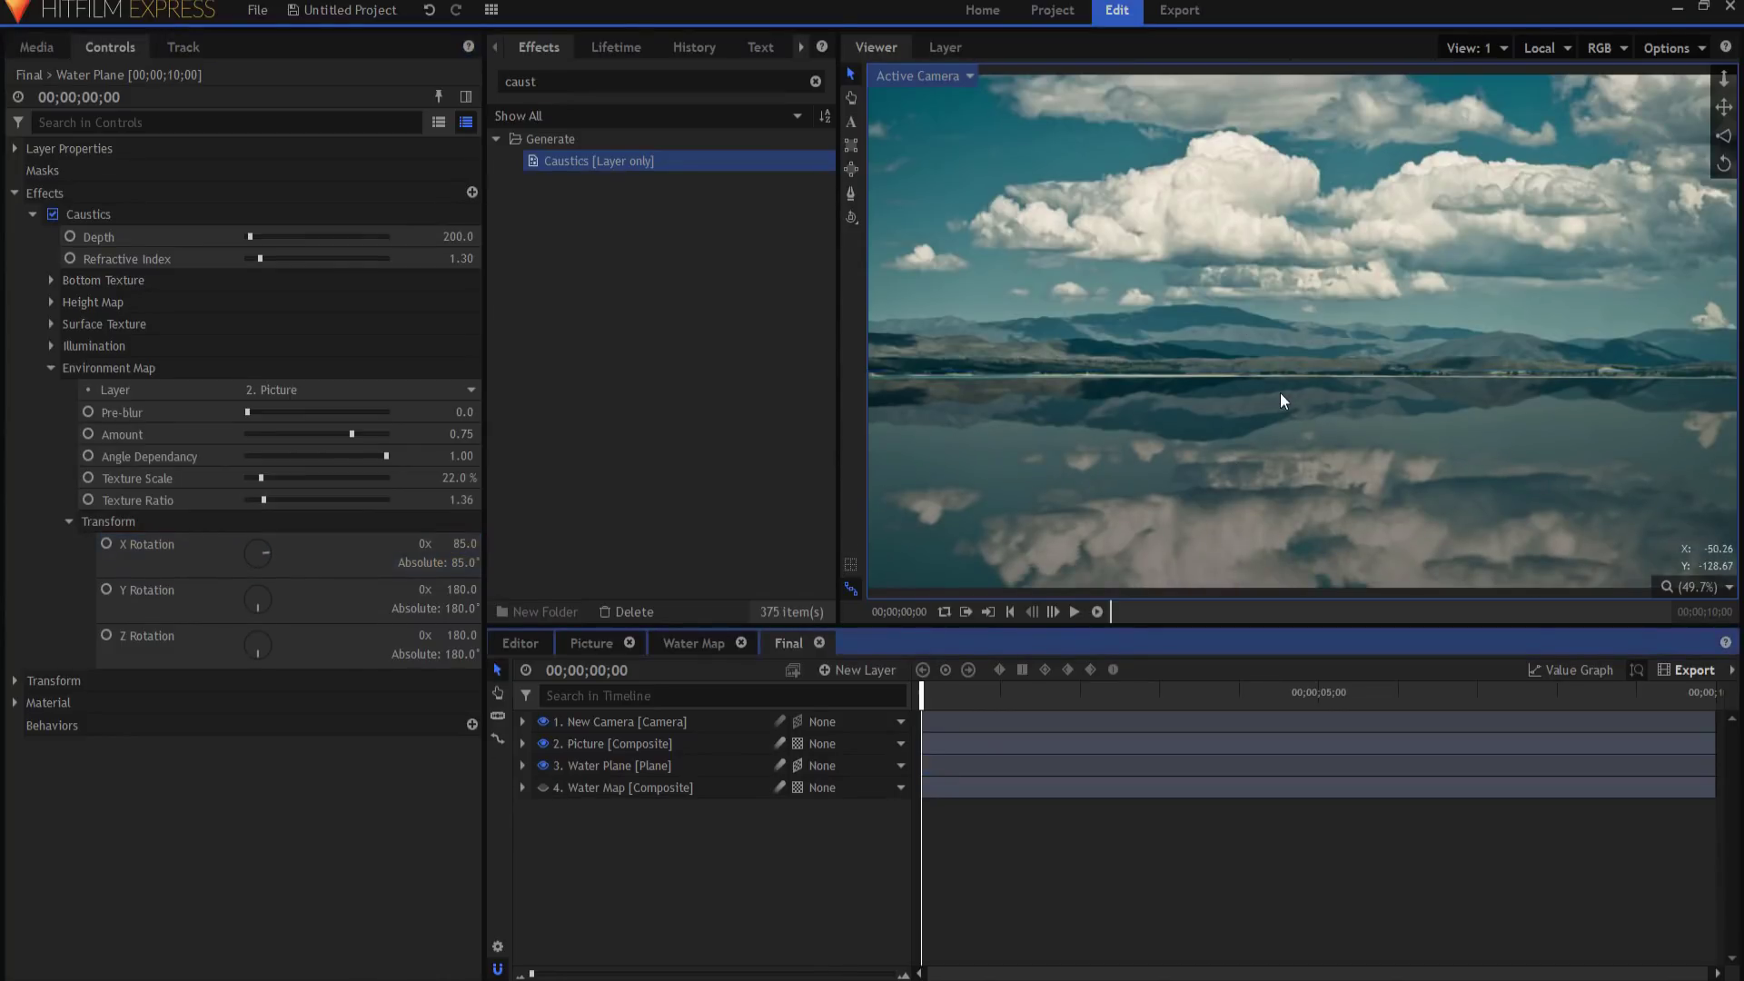
Step: Use the 4. Water Map layer as the Caustics height map with Wave Height 3
left_click(52, 302)
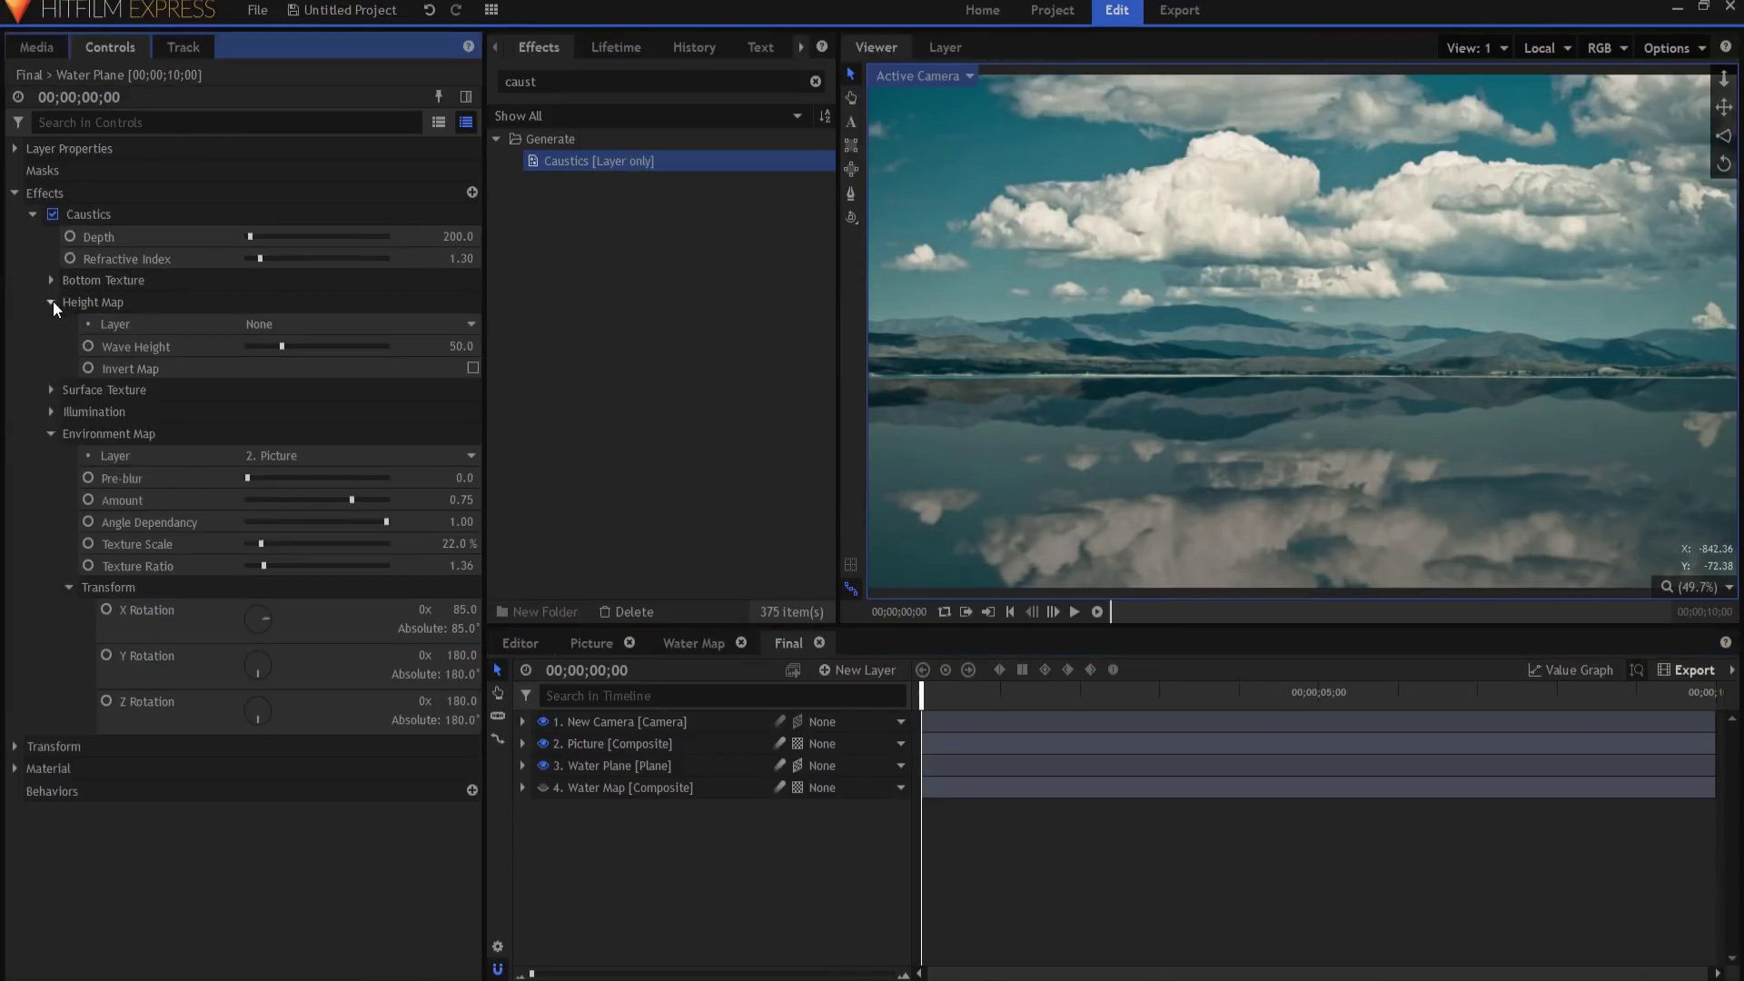
left_click(291, 325)
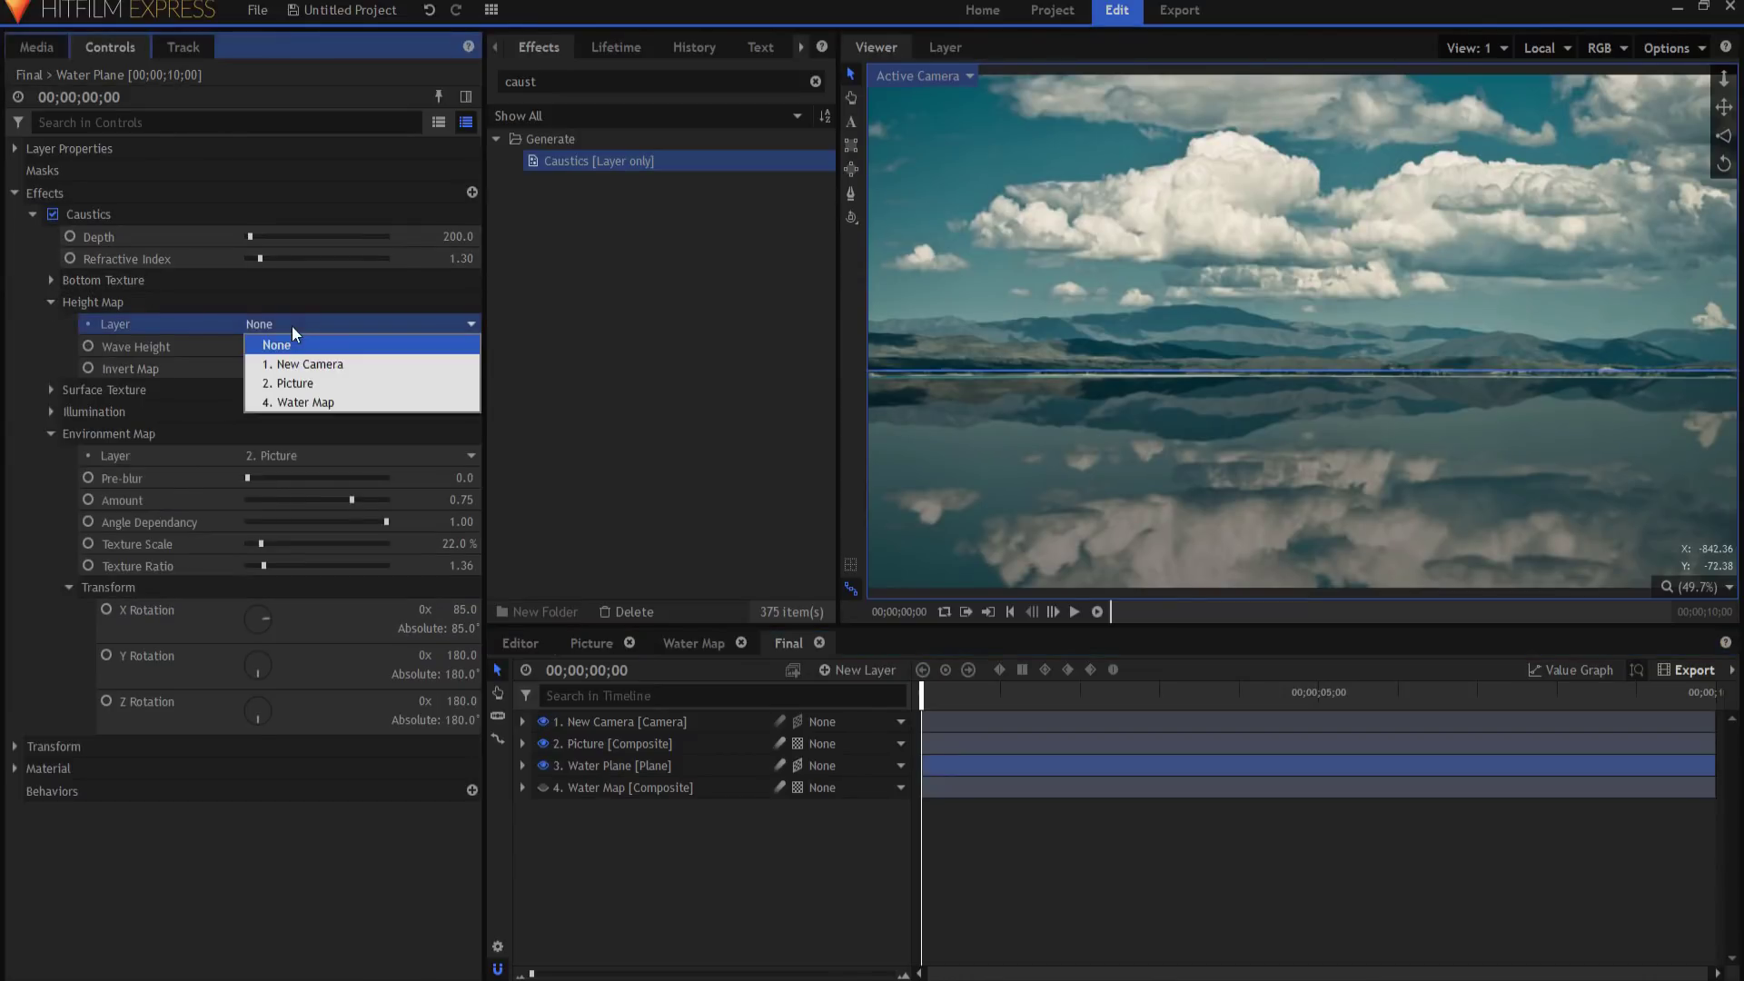
left_click(309, 400)
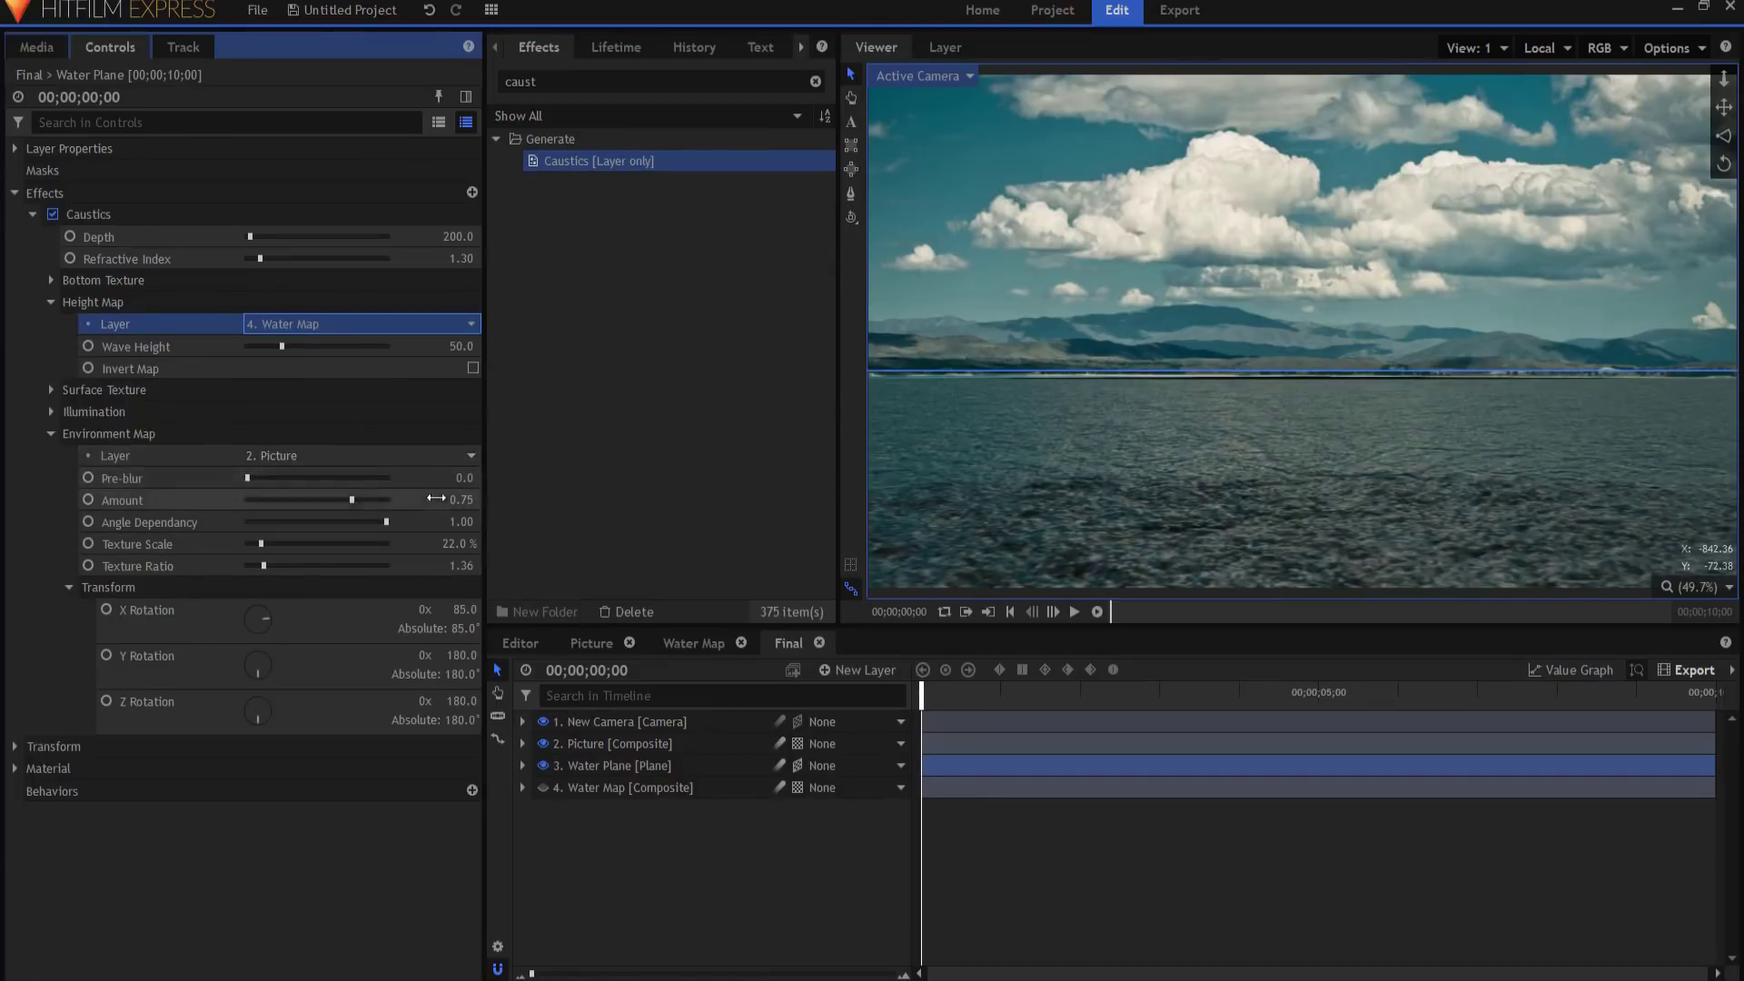
left_click(460, 346)
type("3")
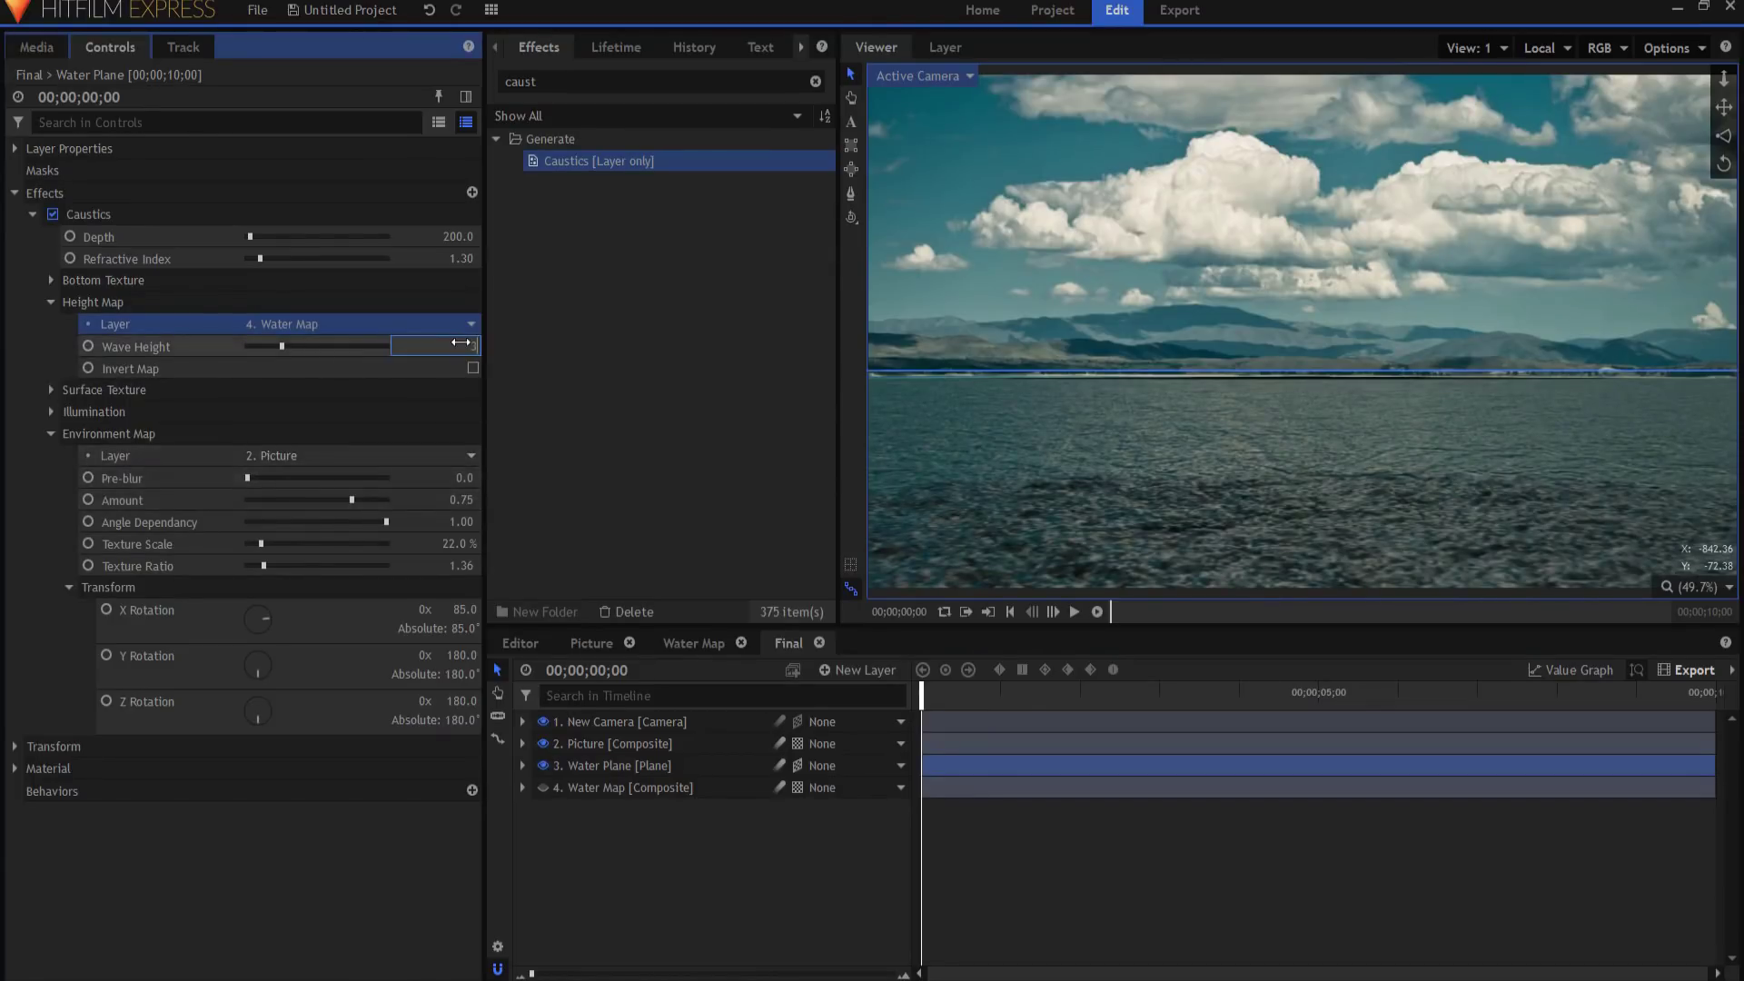
key("Return")
left_click(837, 896)
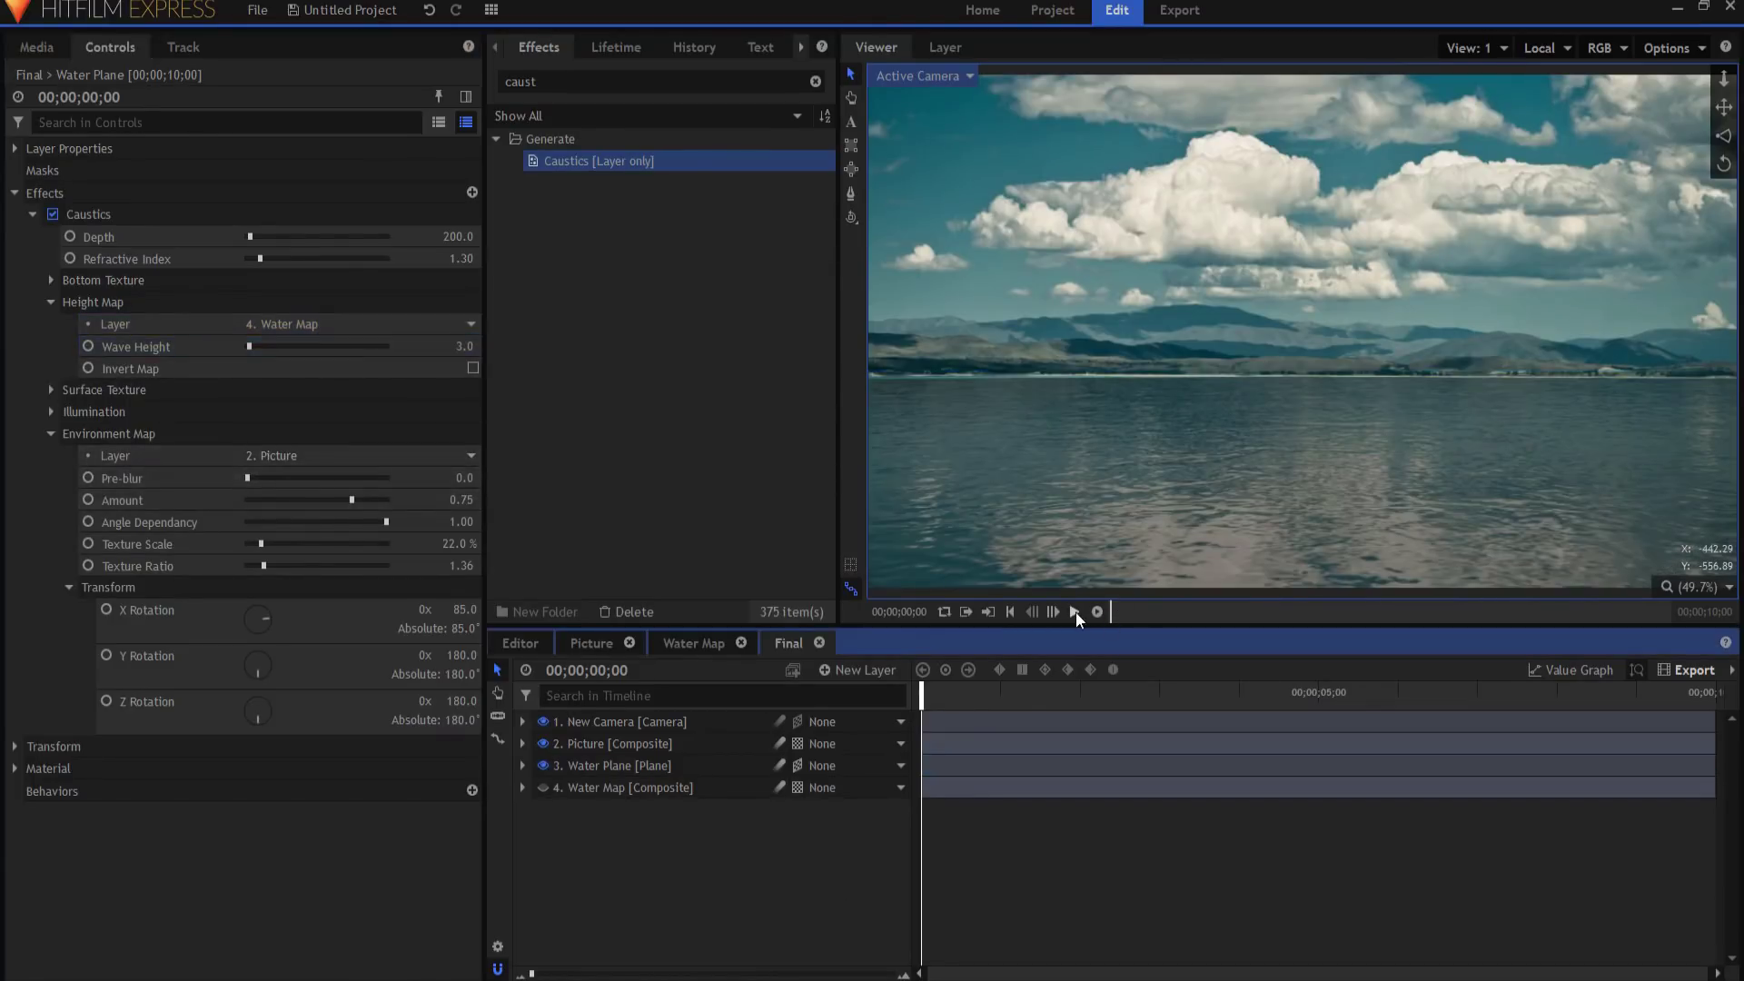
Step: Play the Final shot to about 9 seconds to preview the rippling lake, then stop
left_click(1075, 612)
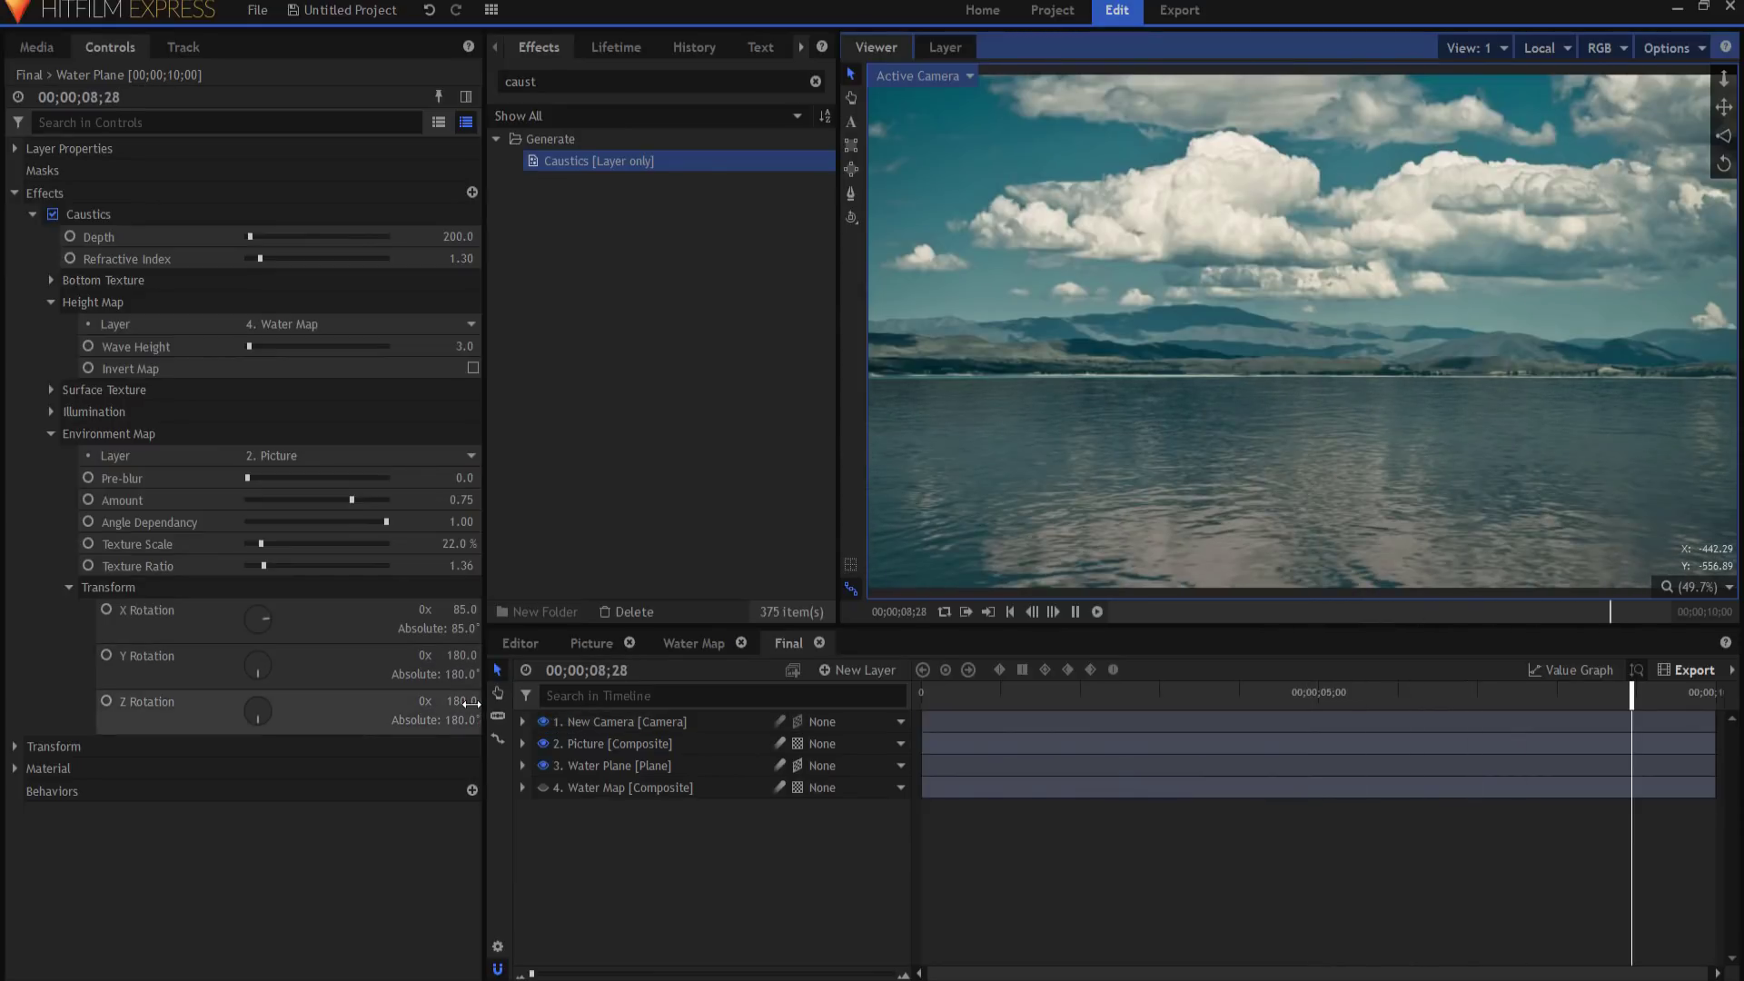
key("space")
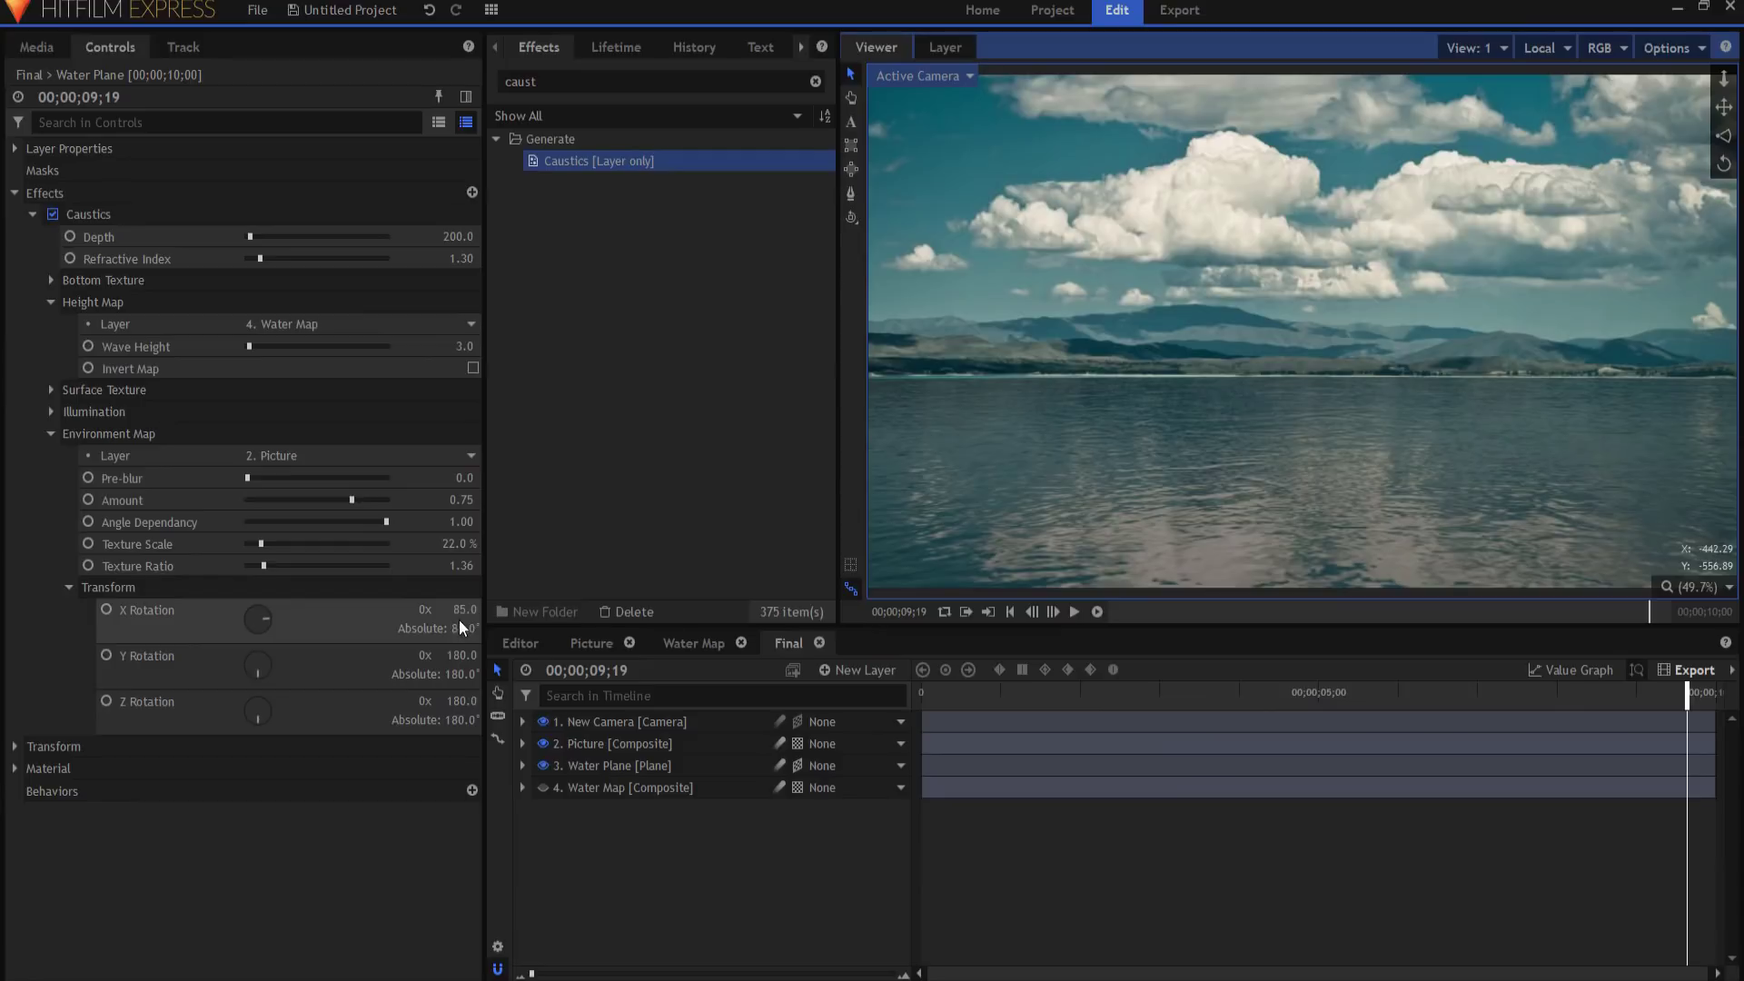